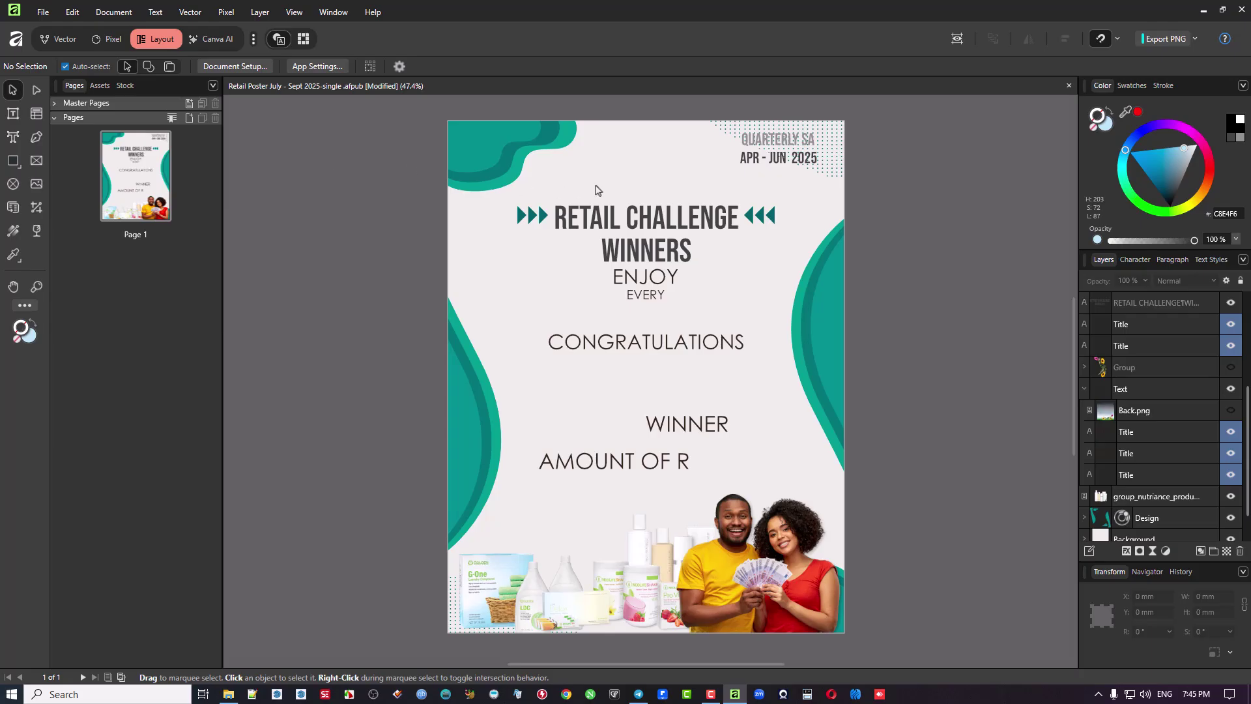
{"action": "scroll", "coordinate": [803, 168], "scroll_direction": "up", "scroll_amount": 2}
{"action": "scroll", "coordinate": [803, 167], "scroll_direction": "down", "scroll_amount": 3}
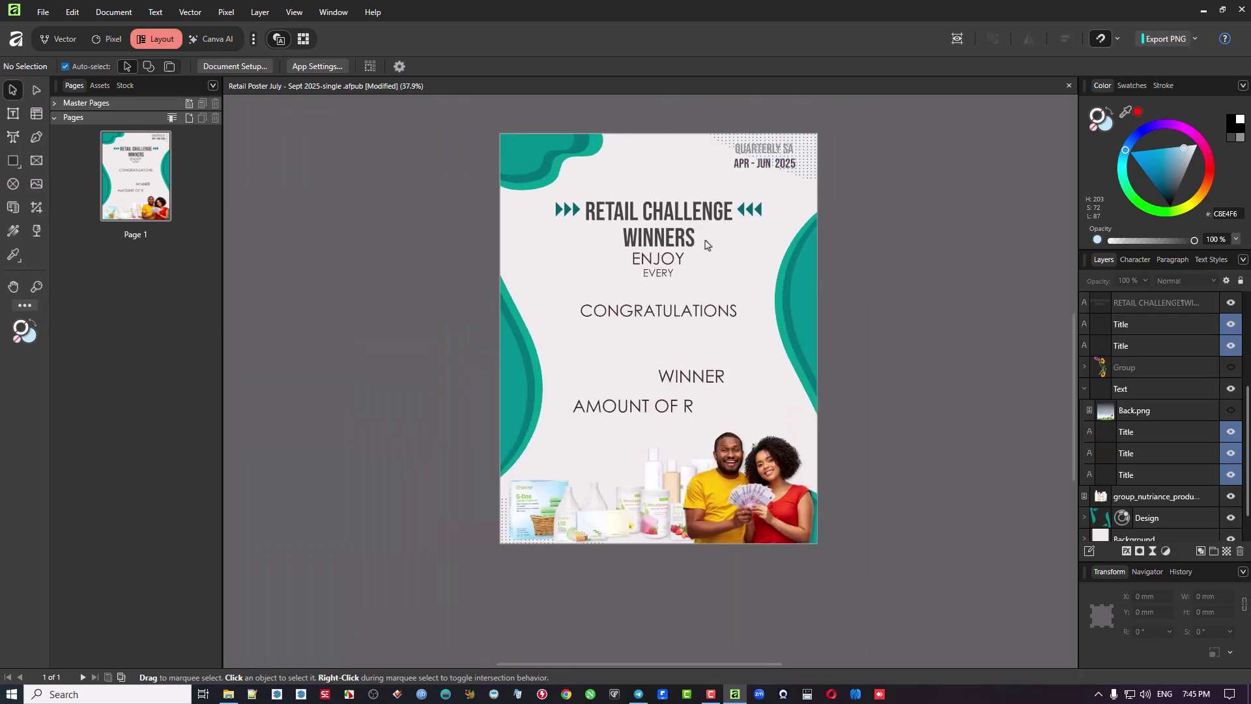
{"action": "scroll", "coordinate": [620, 271], "scroll_direction": "up", "scroll_amount": 3}
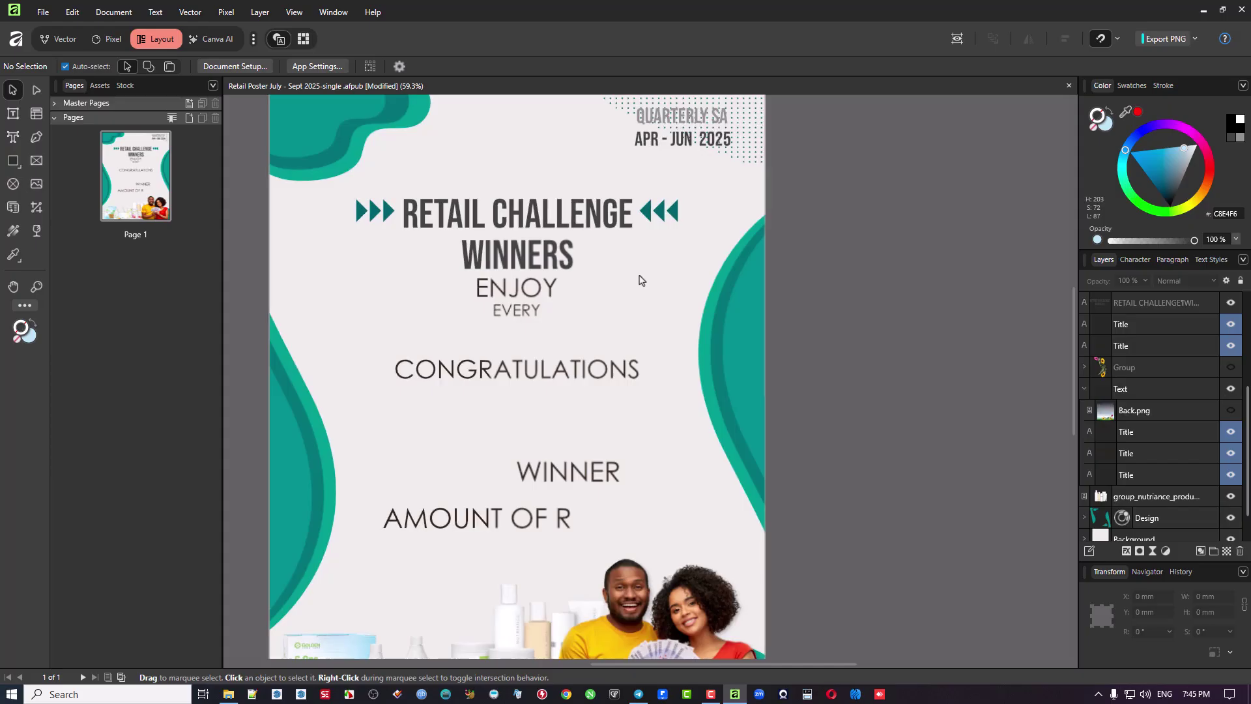
{"action": "scroll", "coordinate": [640, 280], "scroll_direction": "down", "scroll_amount": 1}
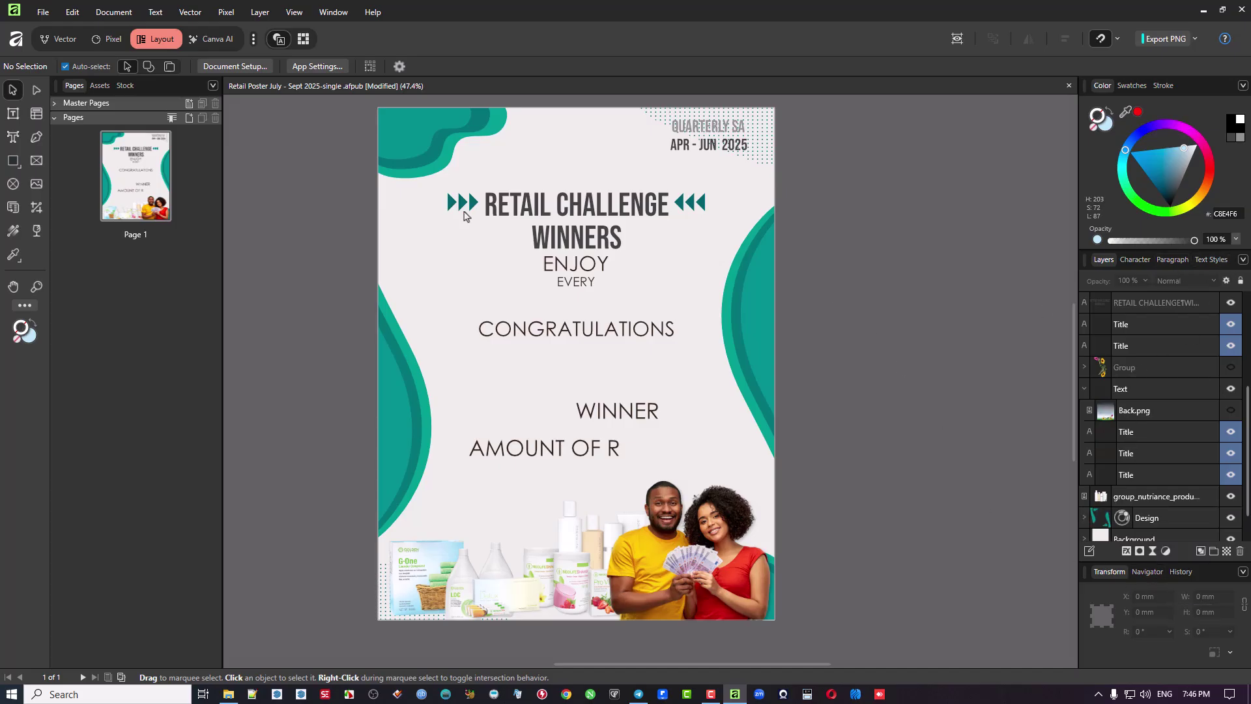
{"action": "left_click", "coordinate": [324, 16]}
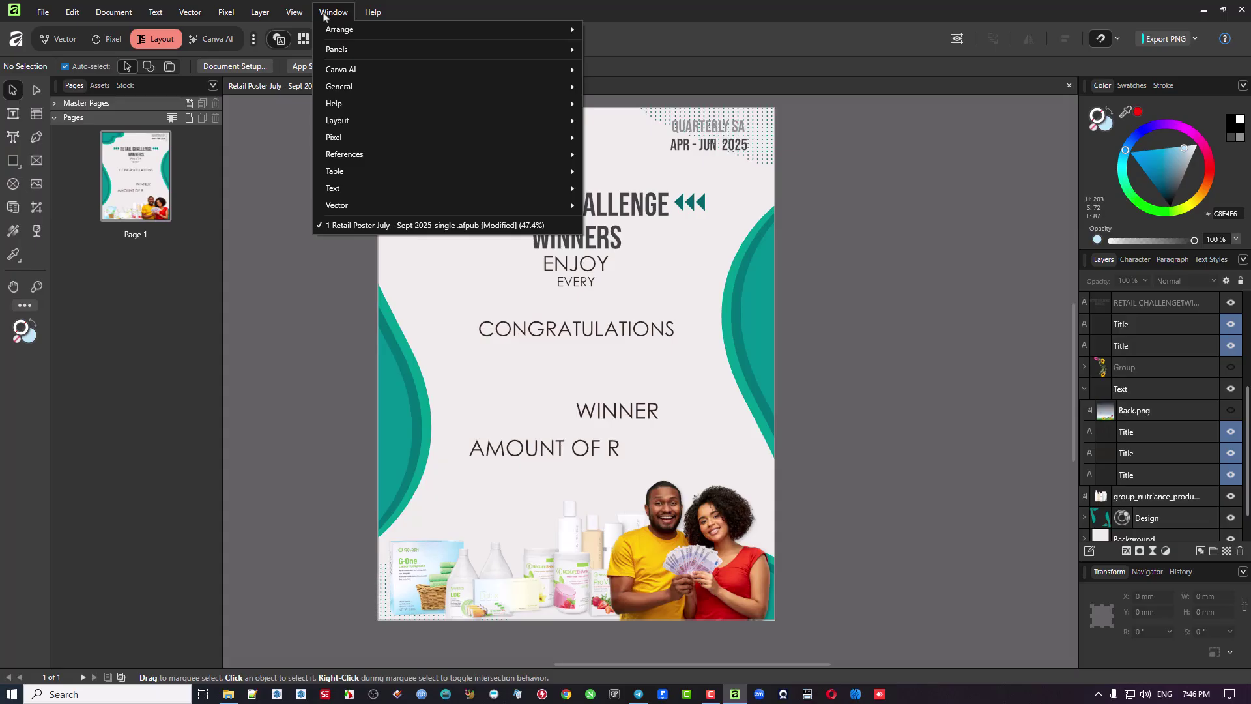
{"action": "left_click", "coordinate": [324, 16]}
{"action": "left_click", "coordinate": [190, 11]}
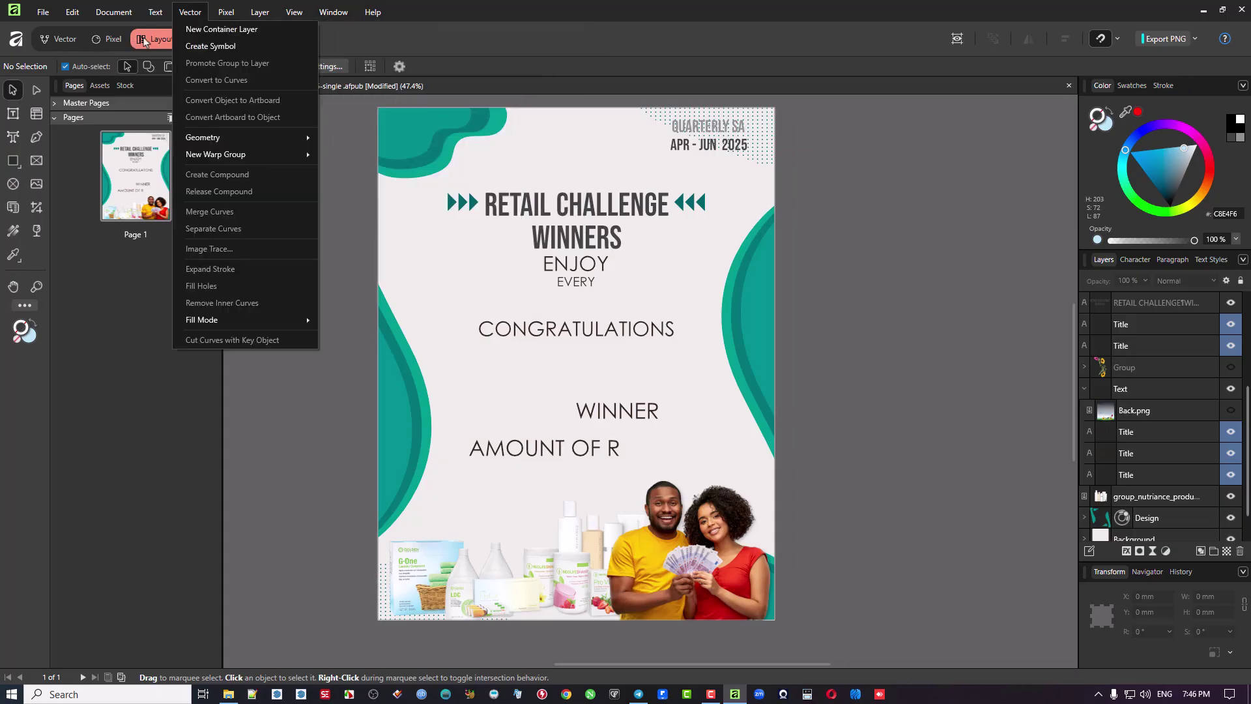
Step: Open the Data Merge panel and place it beside the poster
{"action": "mouse_move", "coordinate": [329, 12]}
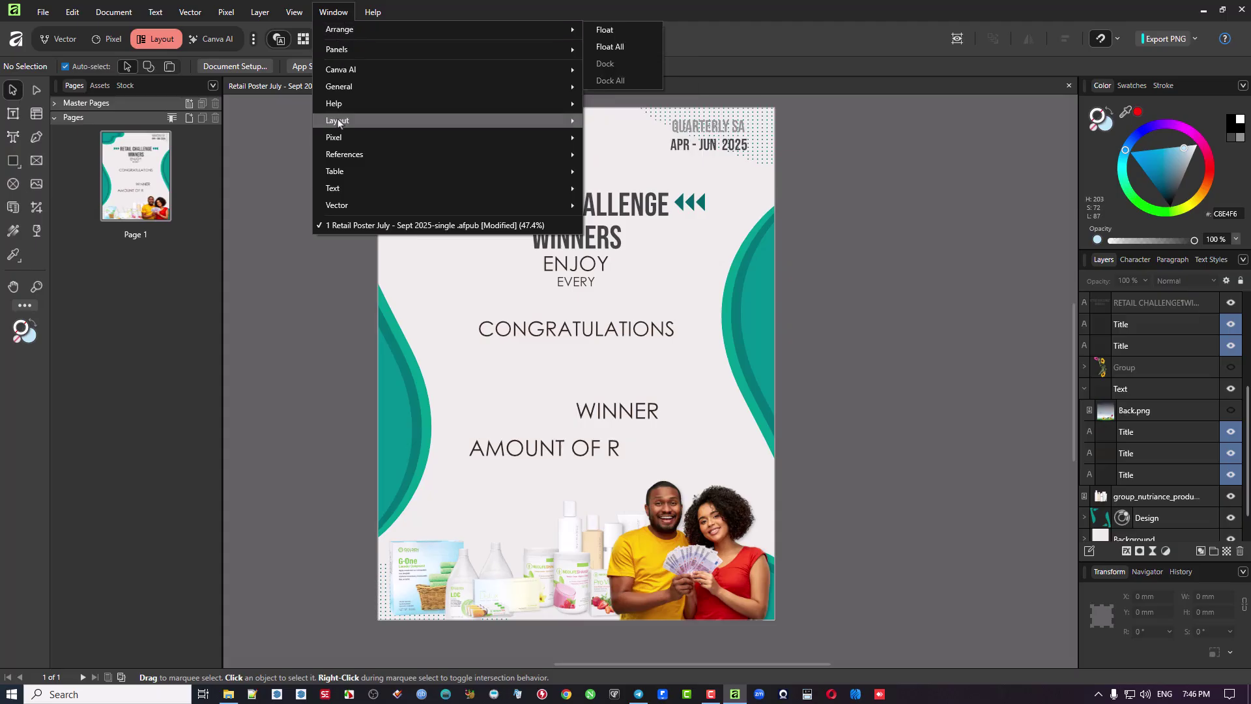
{"action": "mouse_move", "coordinate": [339, 122]}
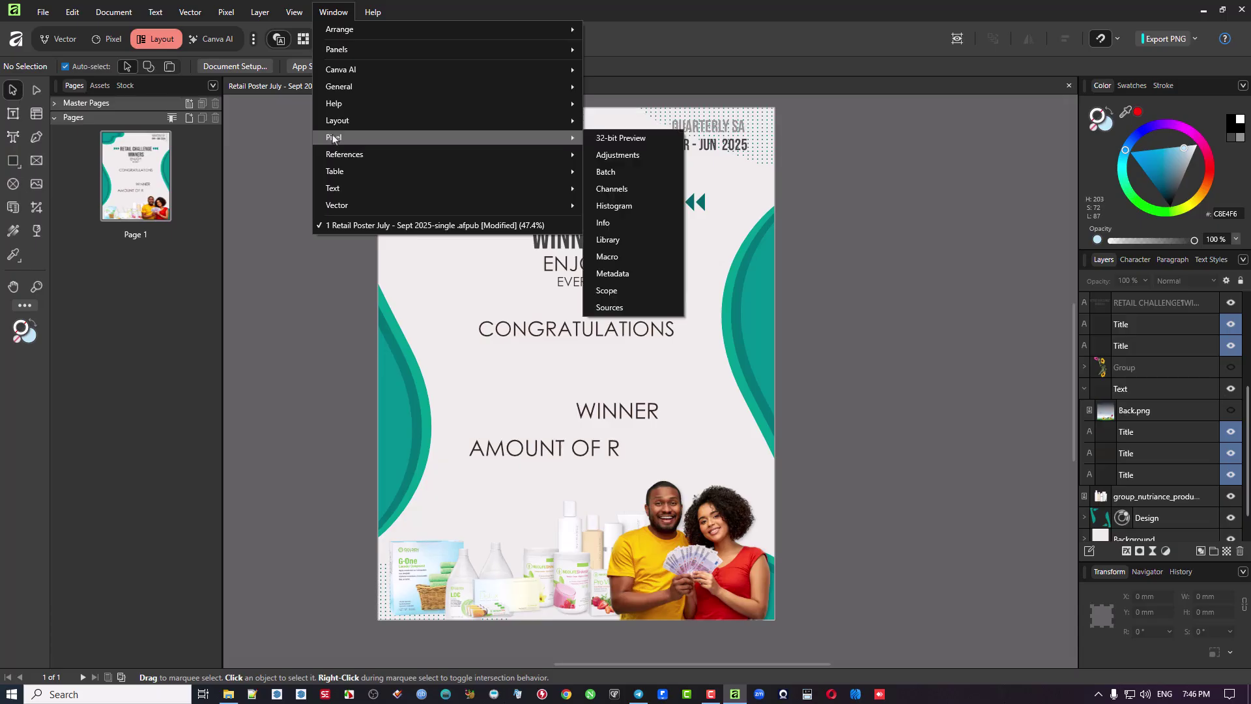
{"action": "left_click", "coordinate": [333, 12]}
{"action": "left_click", "coordinate": [333, 11]}
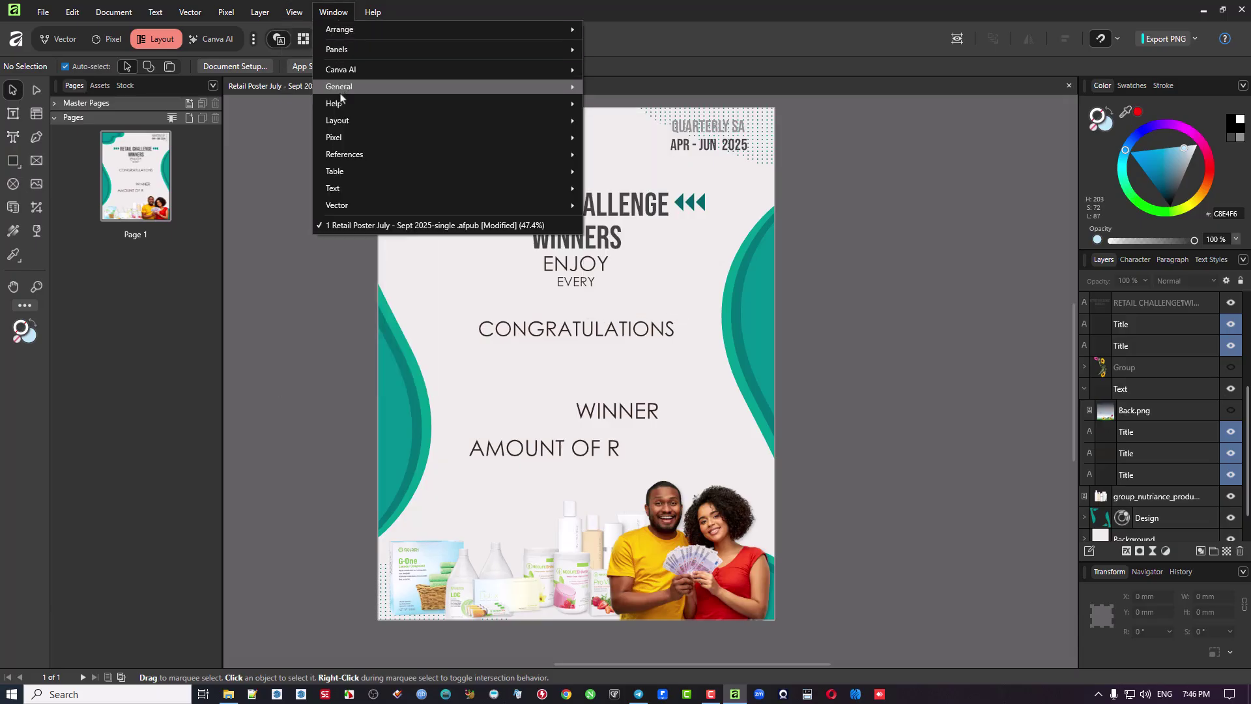
{"action": "mouse_move", "coordinate": [337, 104]}
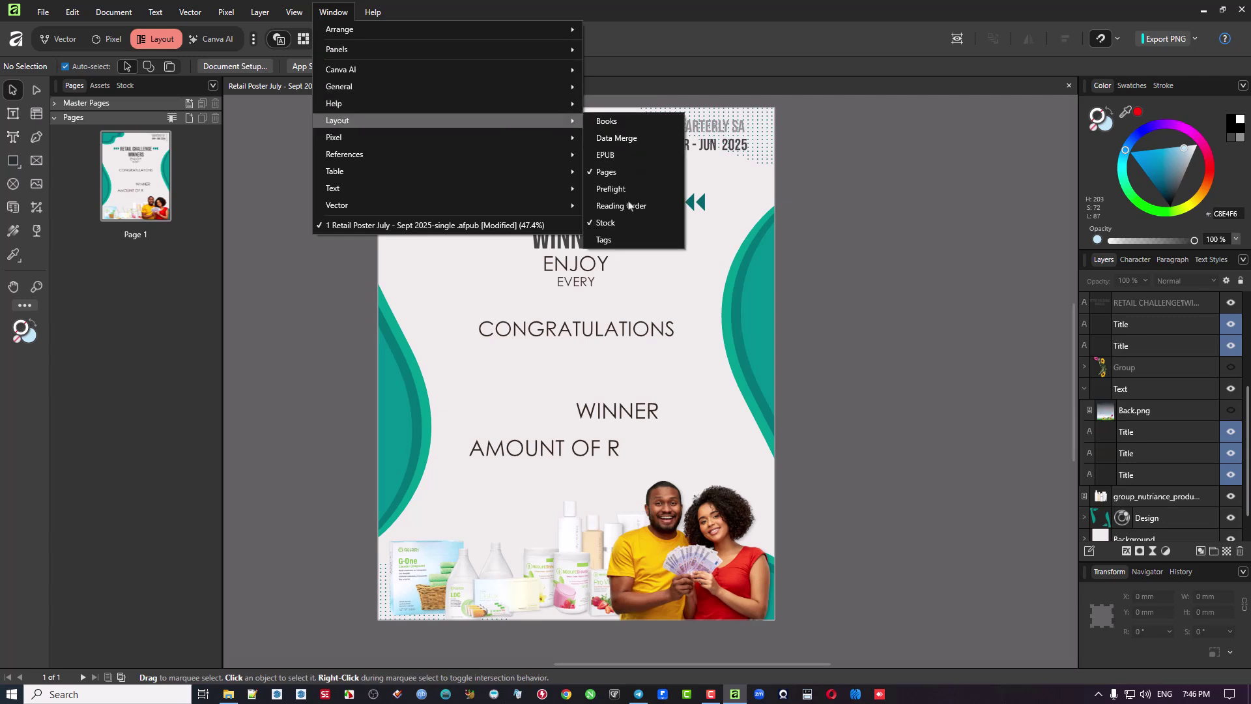
{"action": "left_click", "coordinate": [636, 139]}
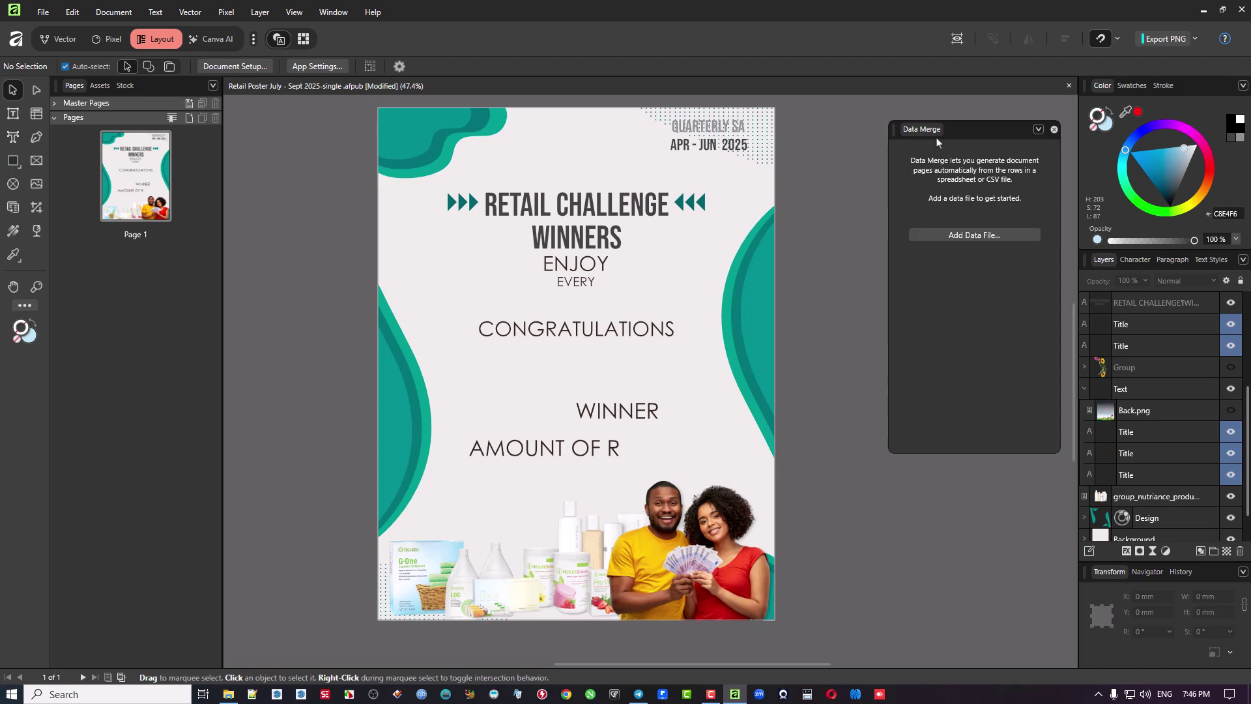
{"action": "left_click_drag", "start_coordinate": [956, 136], "coordinate": [948, 121]}
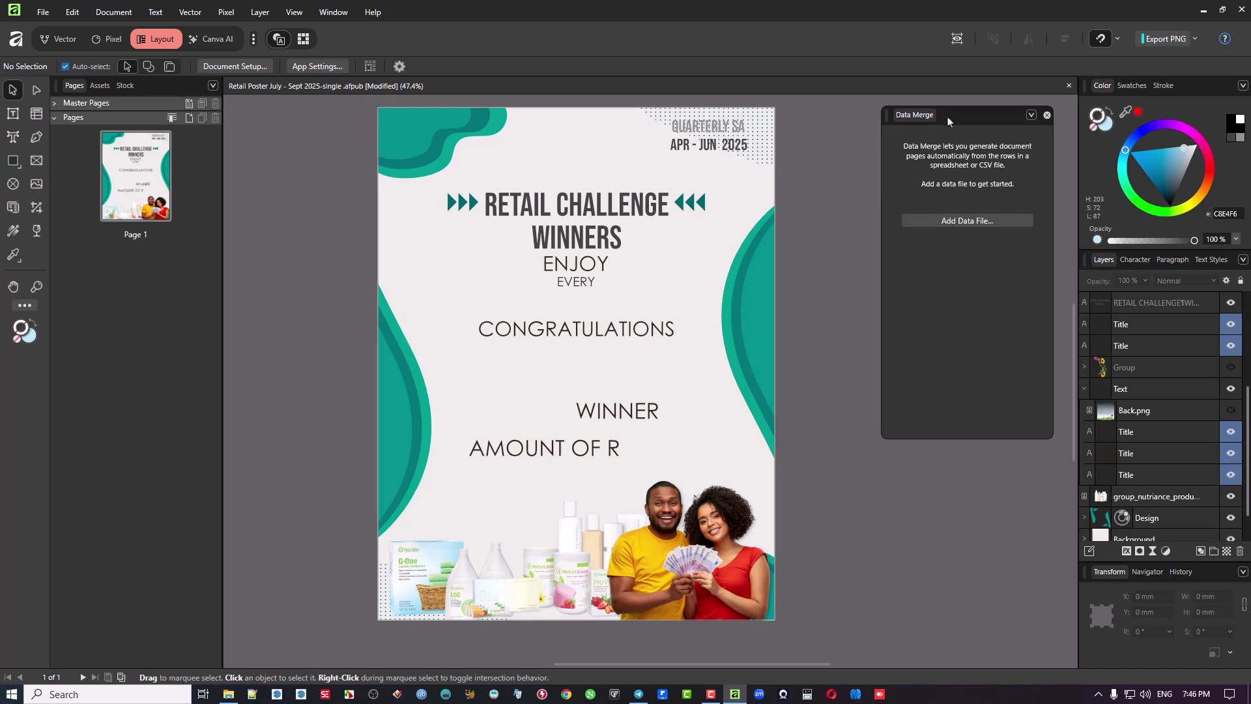
Step: Add APR - JUNE 25Moz.xlsx from D Drive (F:), 2.Clients, Eagle Team, Retail Challenge, Apr - June 2025 as the merge data file
{"action": "left_click", "coordinate": [966, 222]}
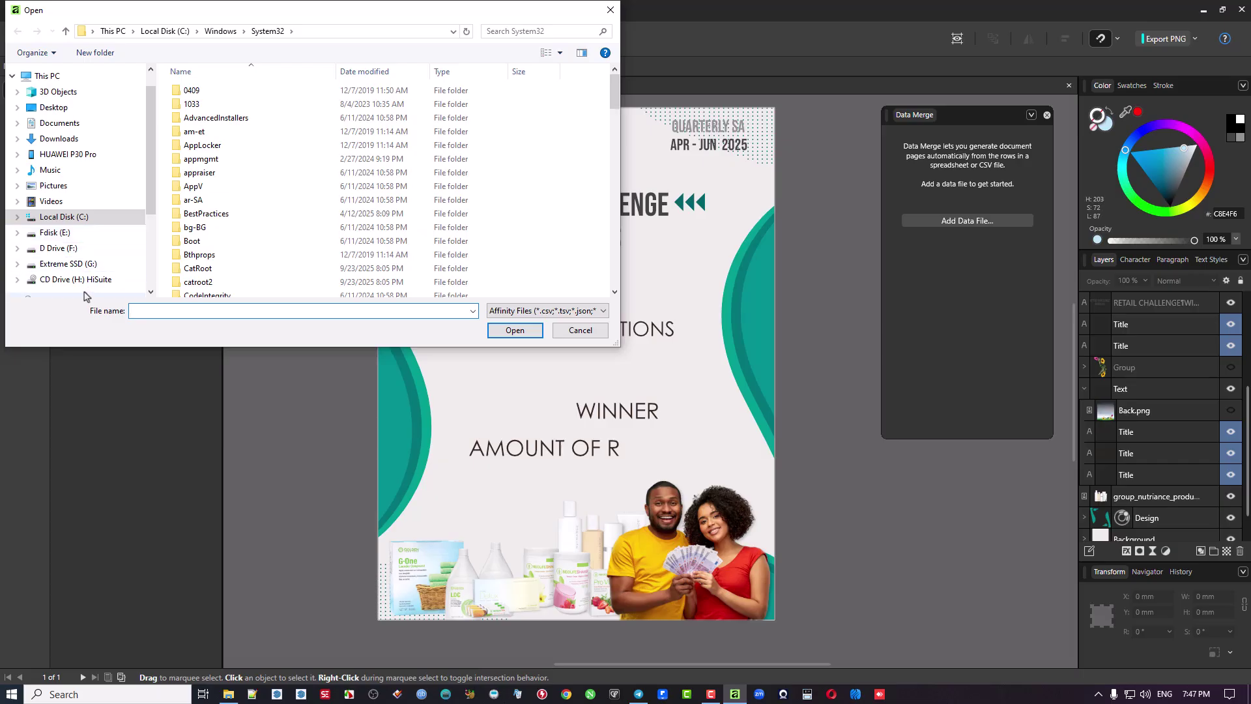
{"action": "left_click", "coordinate": [86, 266]}
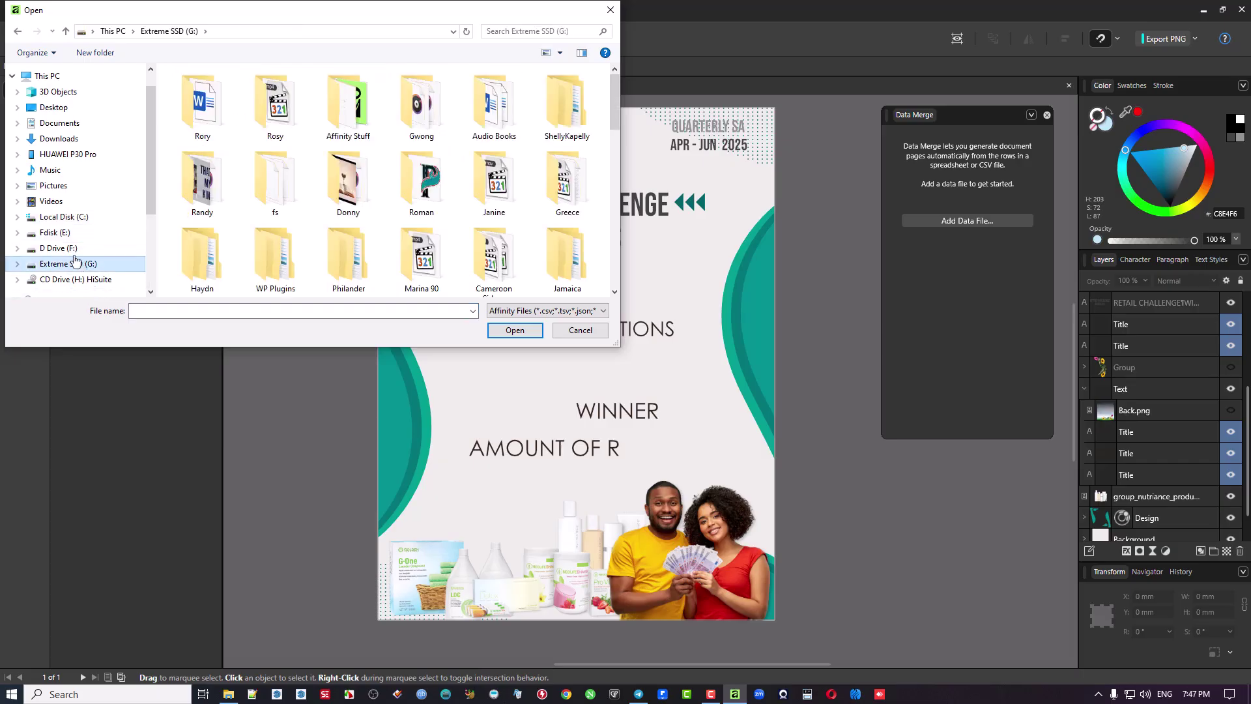
{"action": "left_click", "coordinate": [65, 249]}
{"action": "double_click", "coordinate": [214, 125]}
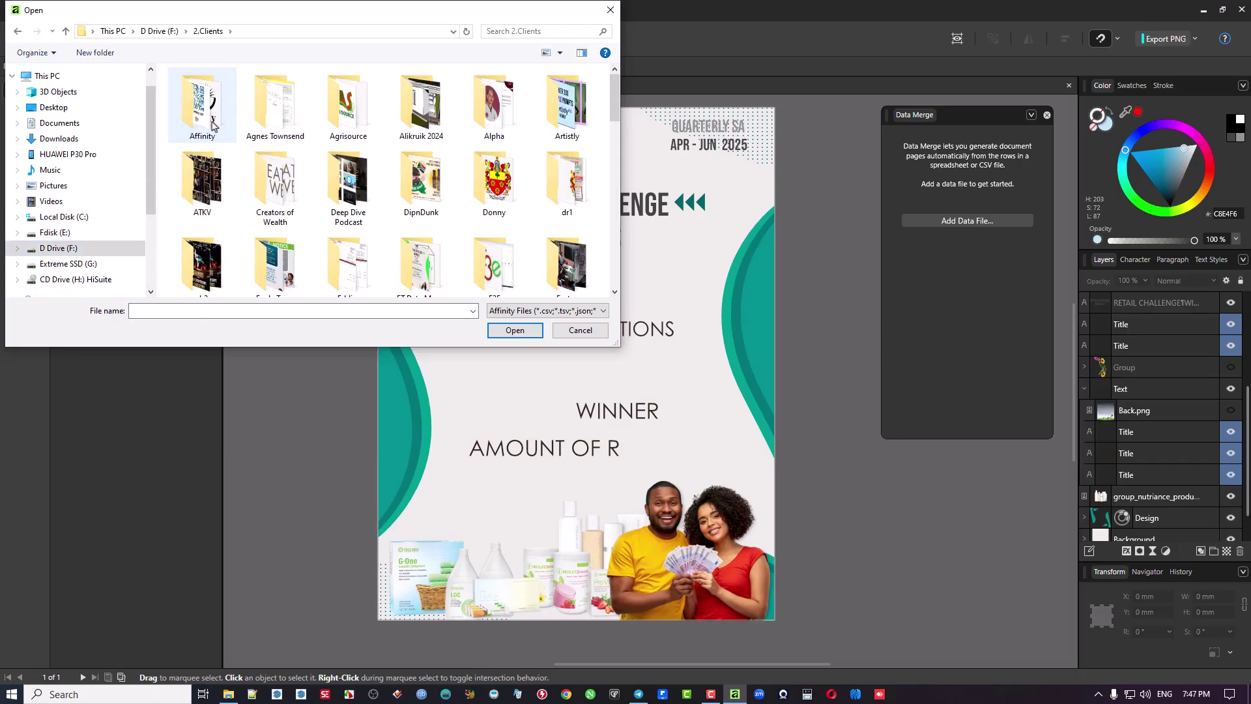
{"action": "scroll", "coordinate": [212, 124], "scroll_direction": "down", "scroll_amount": 2}
{"action": "double_click", "coordinate": [275, 107]}
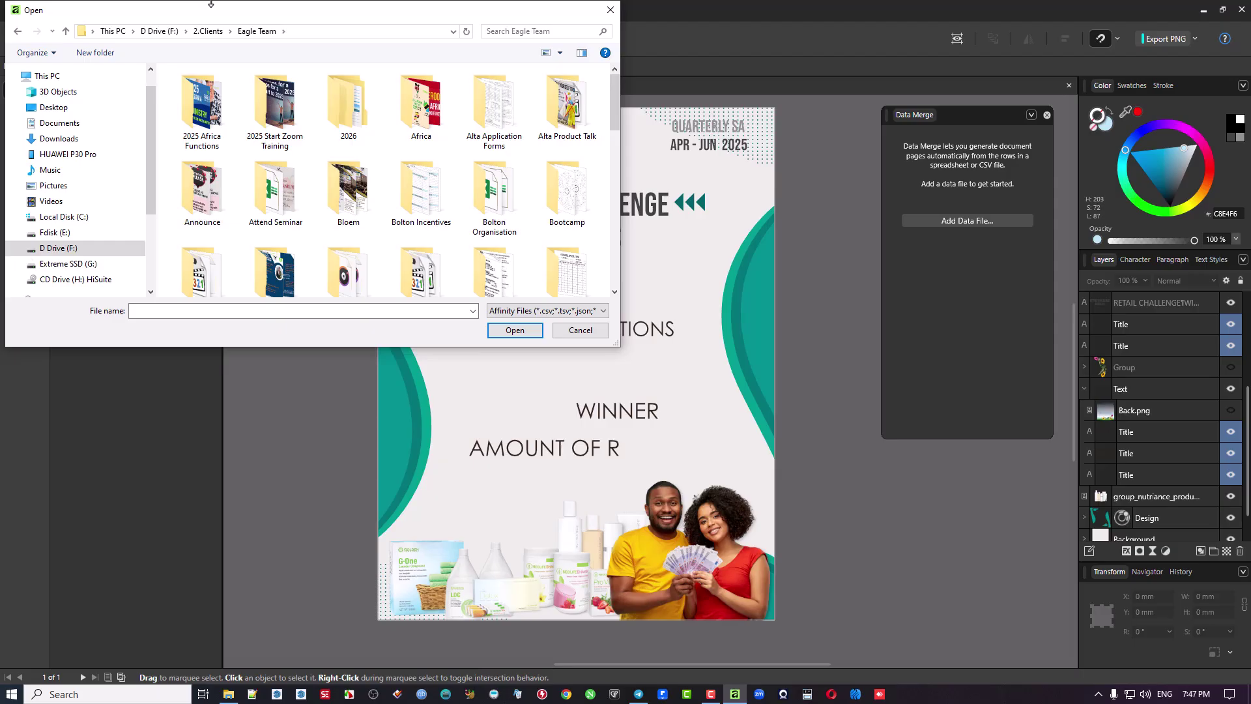
{"action": "scroll", "coordinate": [275, 107], "scroll_direction": "down", "scroll_amount": 10}
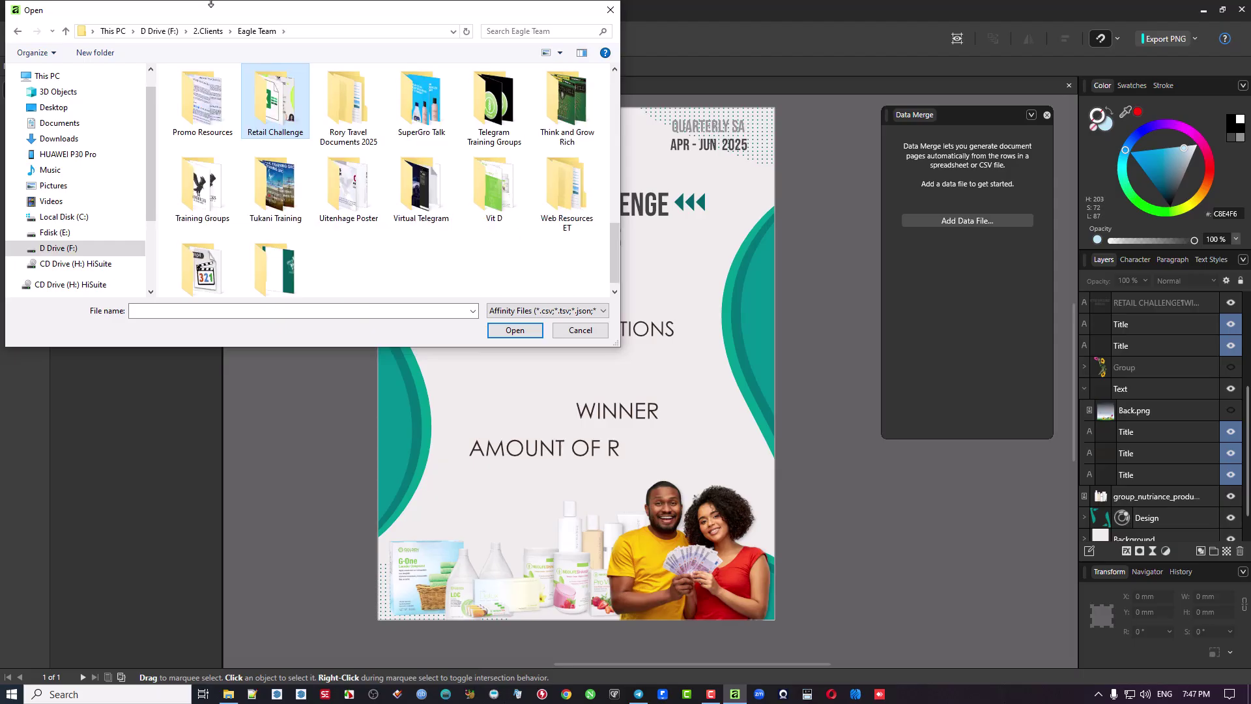
{"action": "key", "text": "Return"}
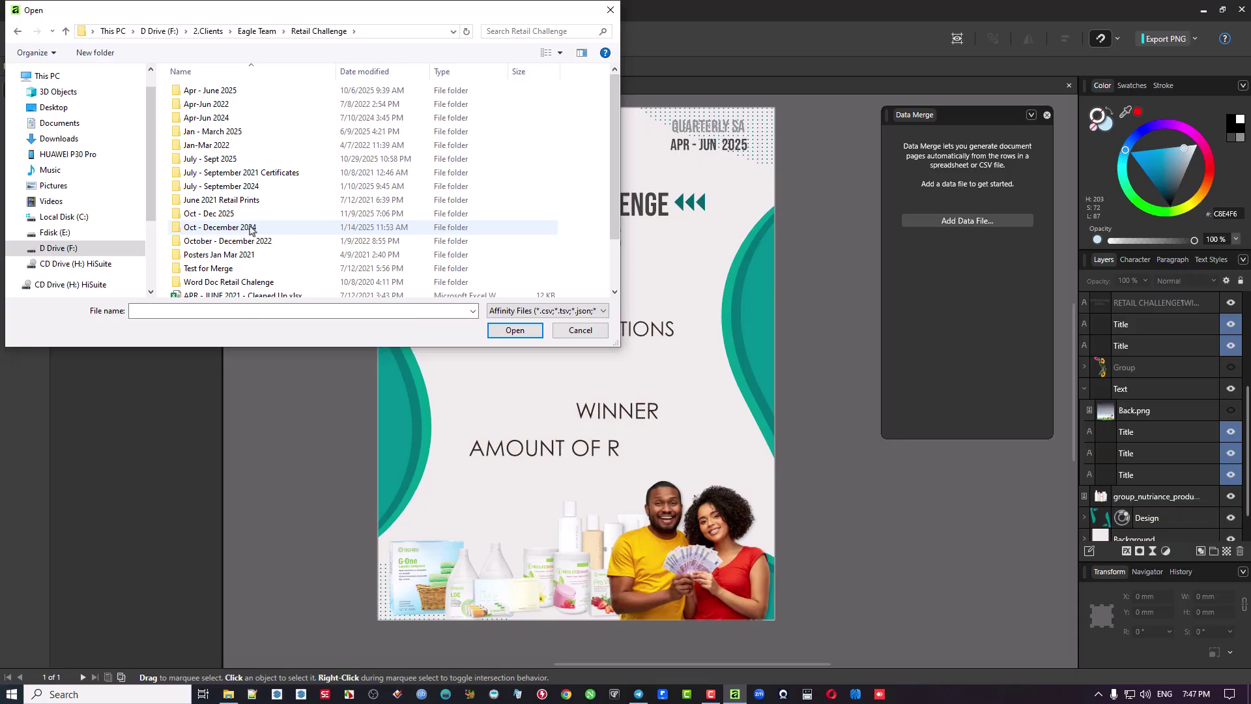
{"action": "double_click", "coordinate": [219, 91]}
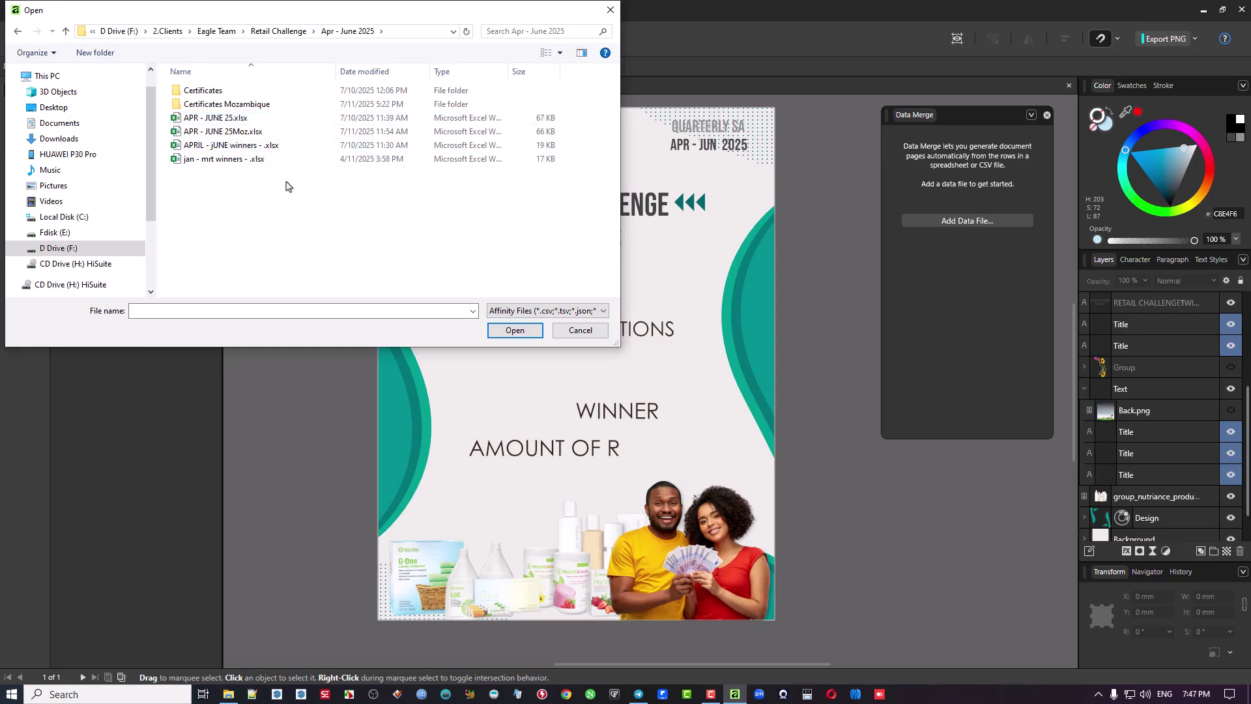
{"action": "double_click", "coordinate": [241, 132]}
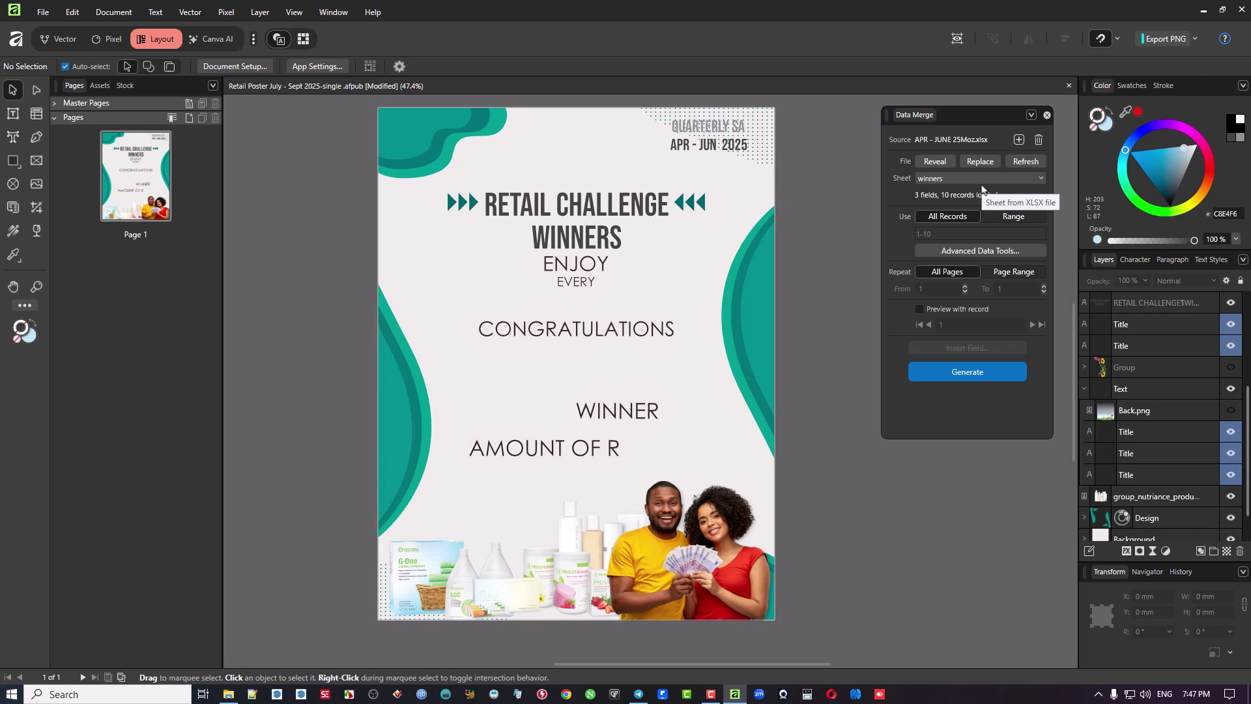
Step: Reveal the source workbook in its folder and close the folder window
{"action": "left_click", "coordinate": [939, 163]}
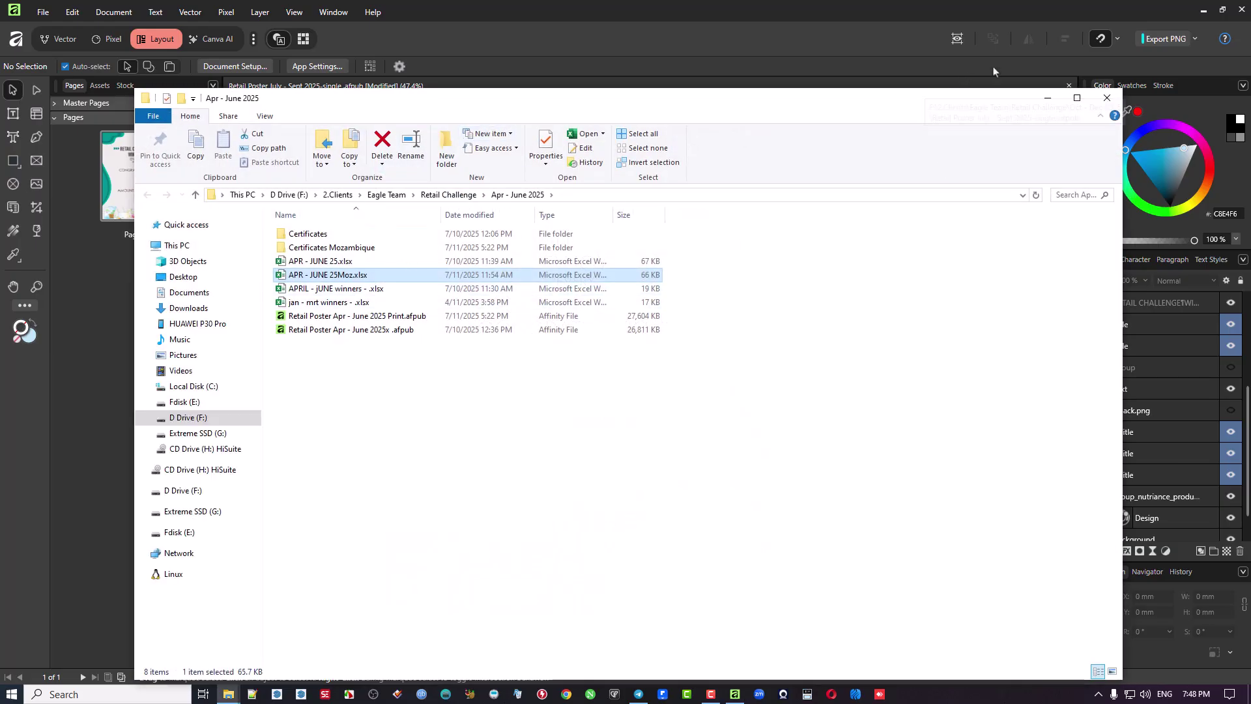
{"action": "left_click", "coordinate": [1107, 99]}
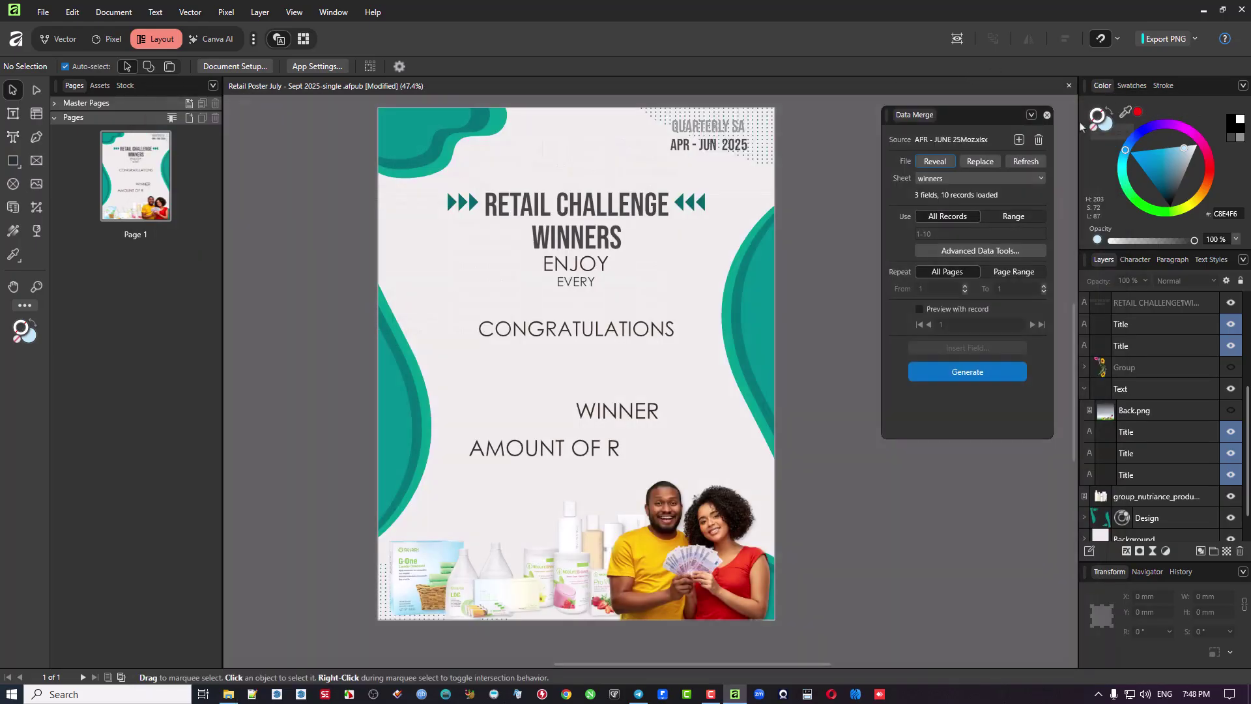
{"action": "left_click", "coordinate": [979, 163]}
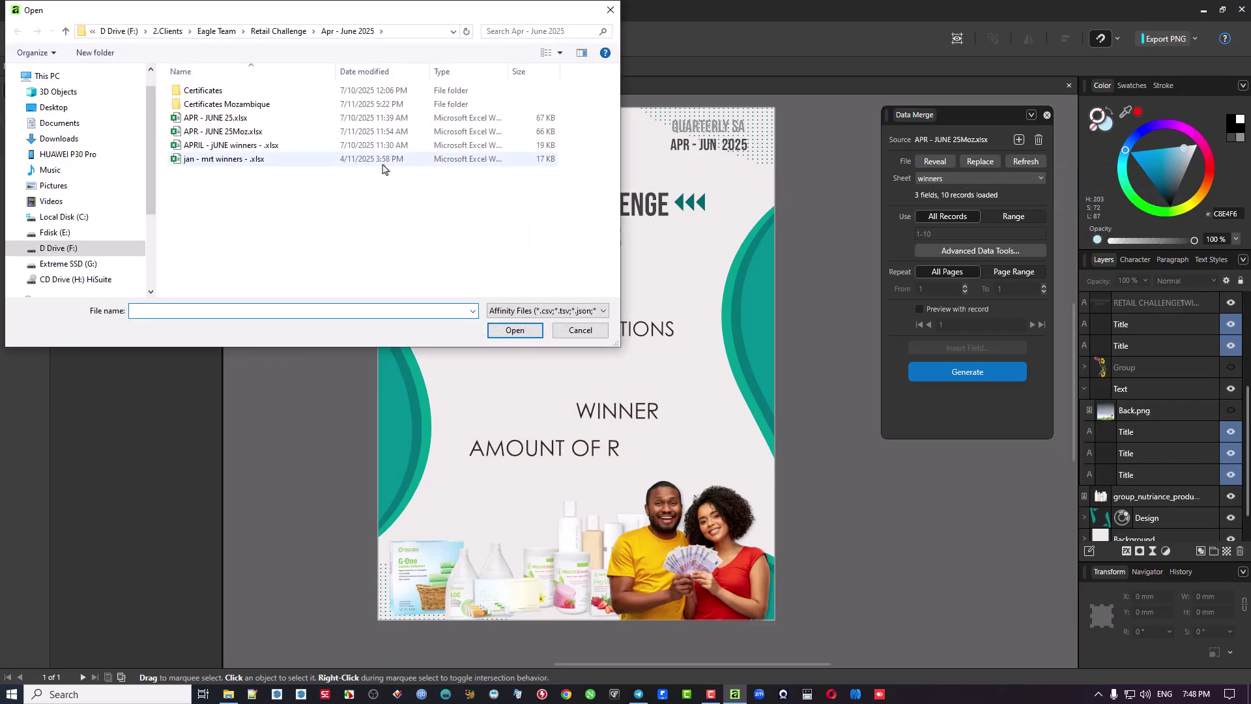
{"action": "left_click", "coordinate": [239, 118]}
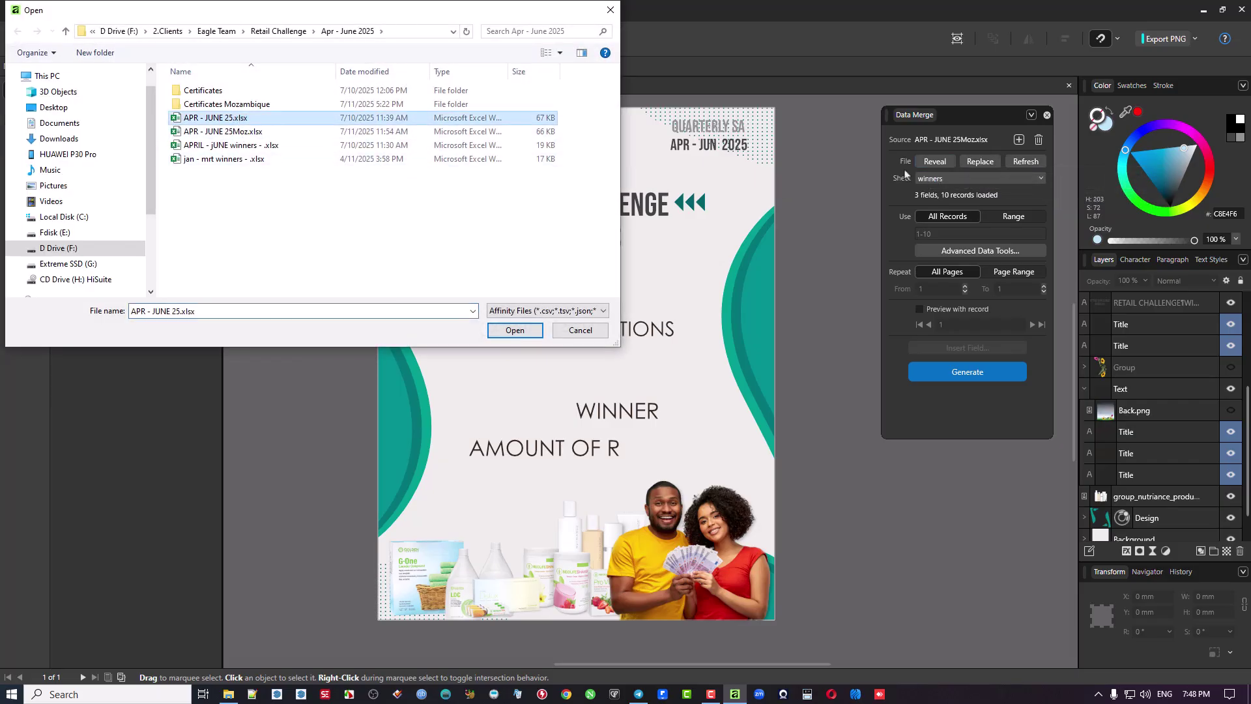
{"action": "left_click", "coordinate": [594, 328]}
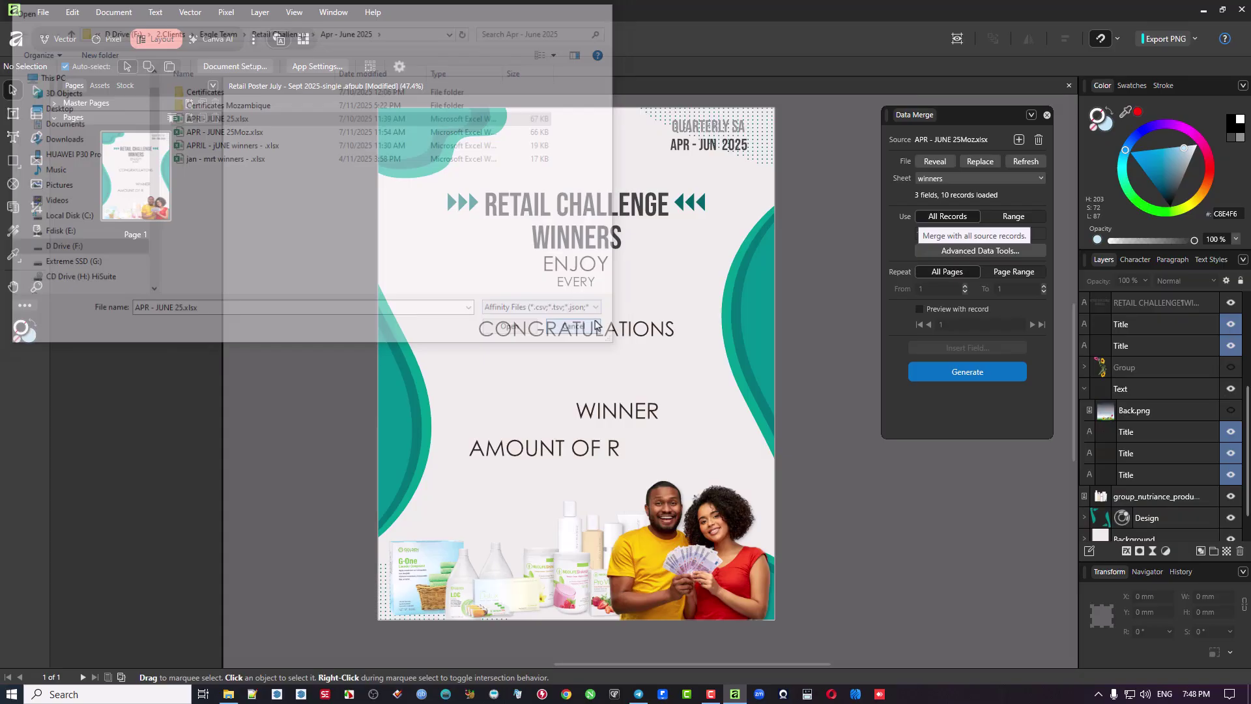
Step: Refresh the data source and set the merge to use all records of the winners sheet
{"action": "left_click", "coordinate": [1027, 162]}
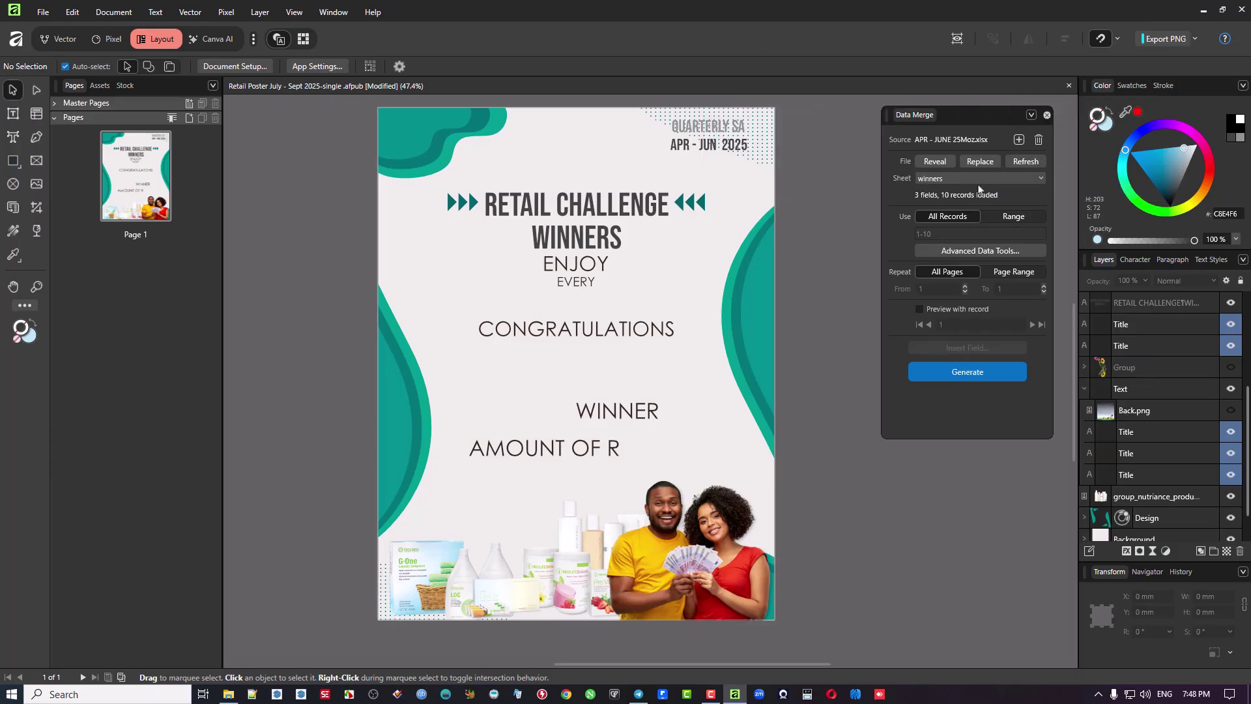
{"action": "left_click", "coordinate": [1018, 179]}
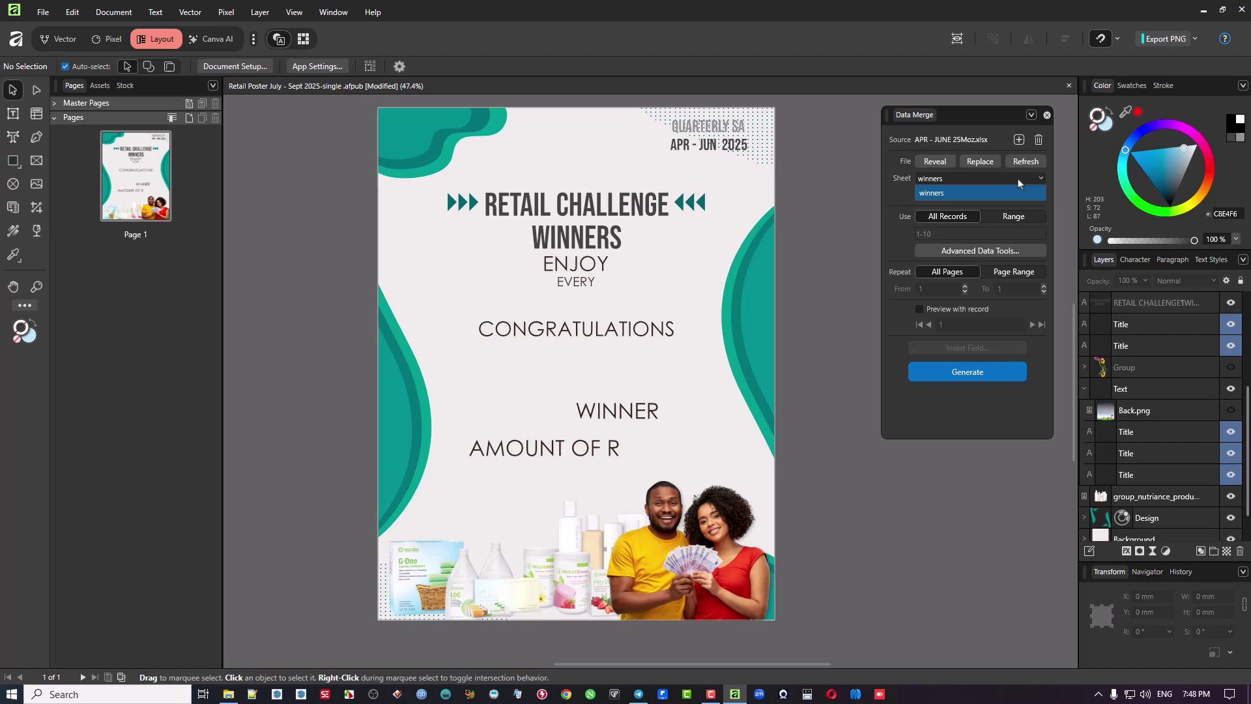
{"action": "left_click", "coordinate": [977, 189]}
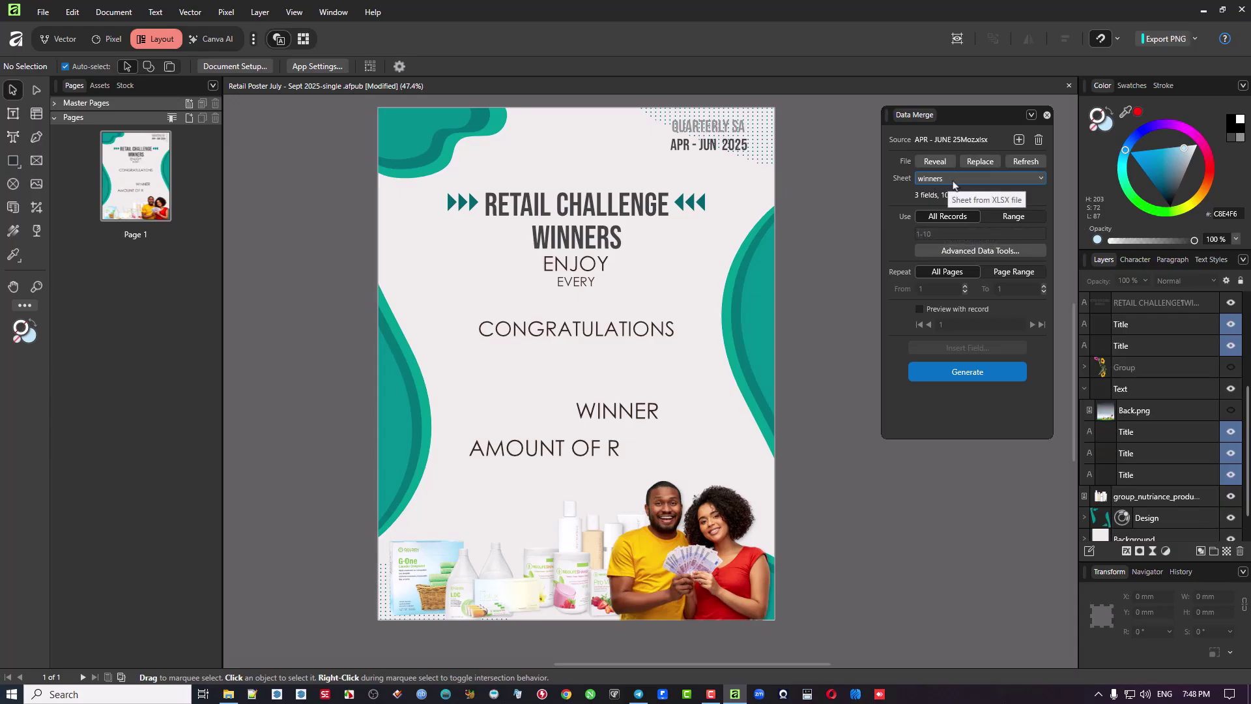
{"action": "left_click", "coordinate": [962, 180]}
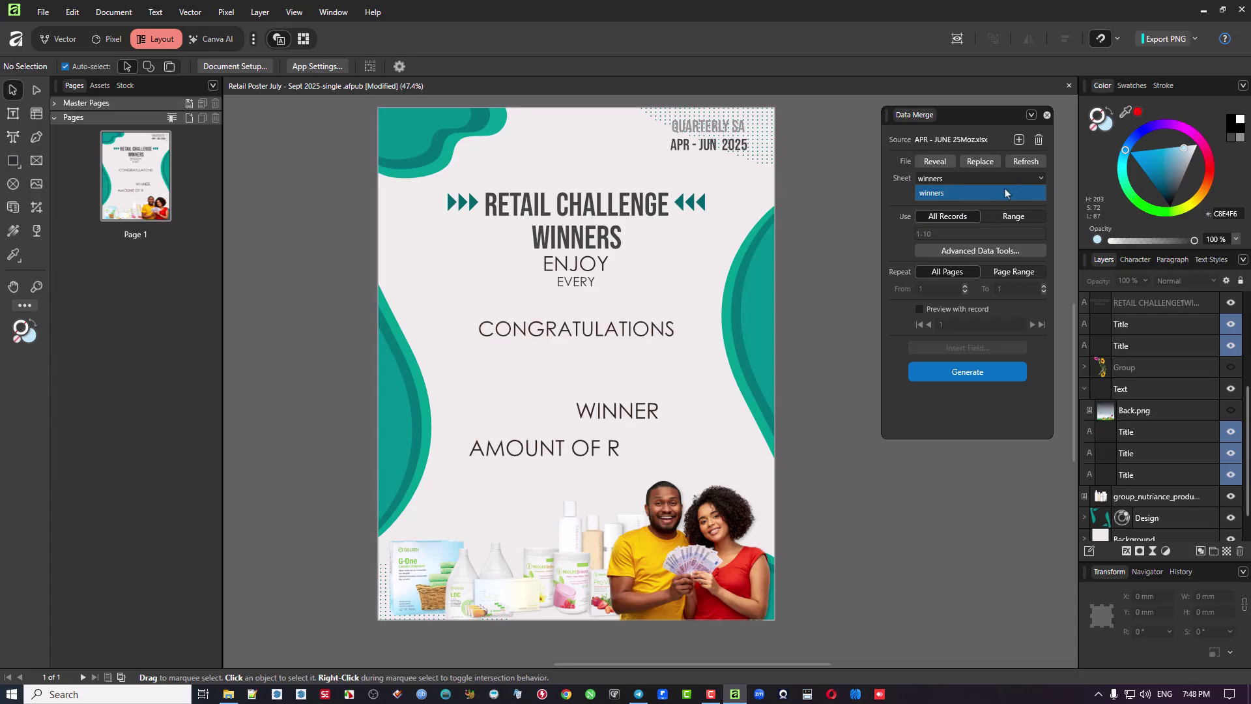
{"action": "left_click", "coordinate": [961, 194]}
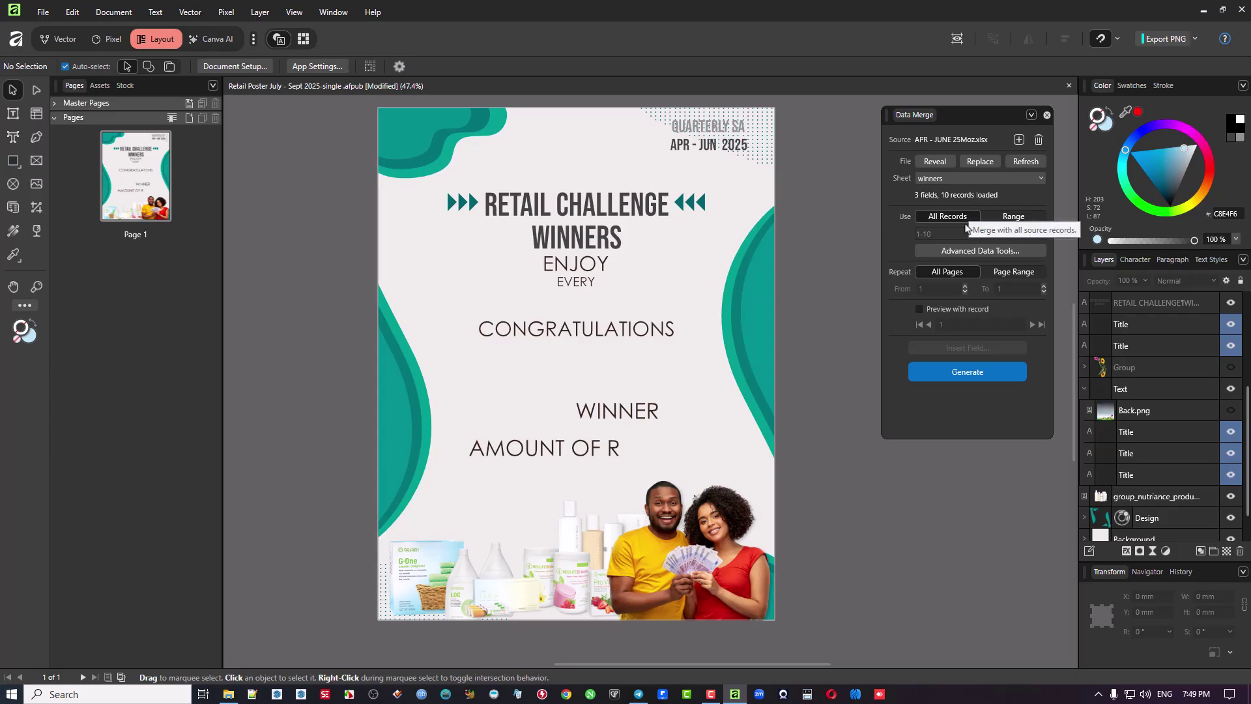
{"action": "left_click", "coordinate": [1019, 219]}
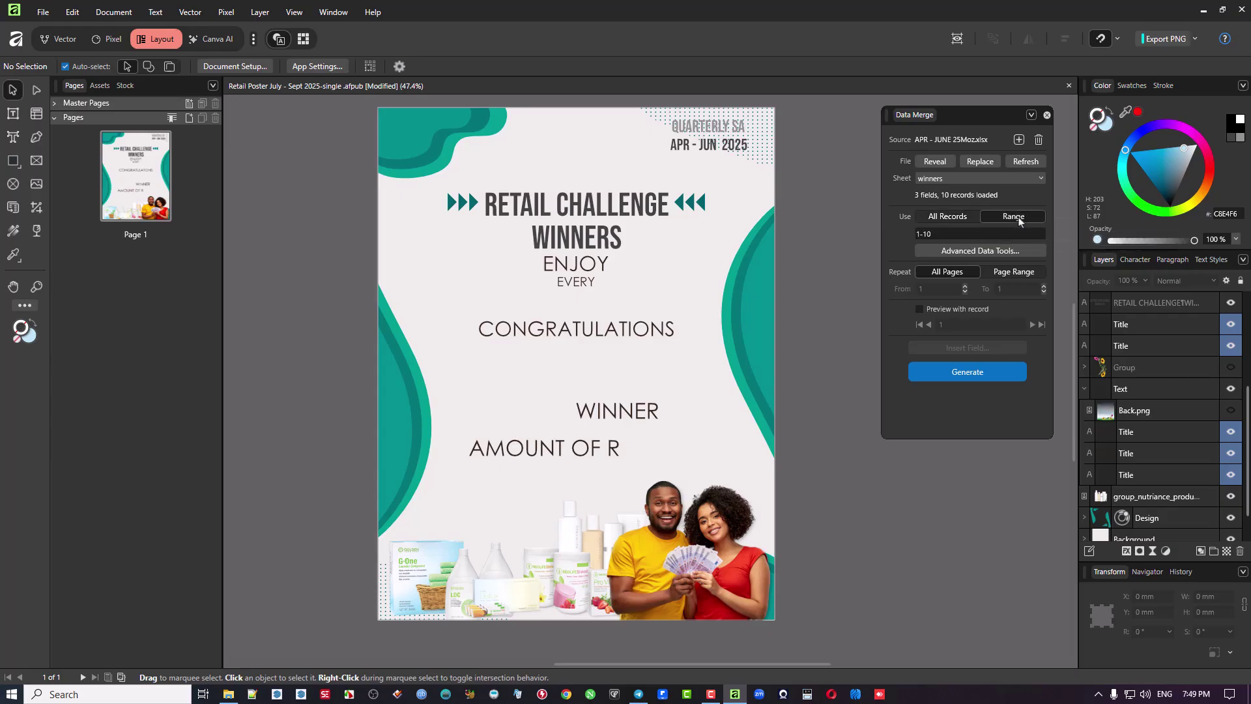
{"action": "left_click", "coordinate": [957, 221]}
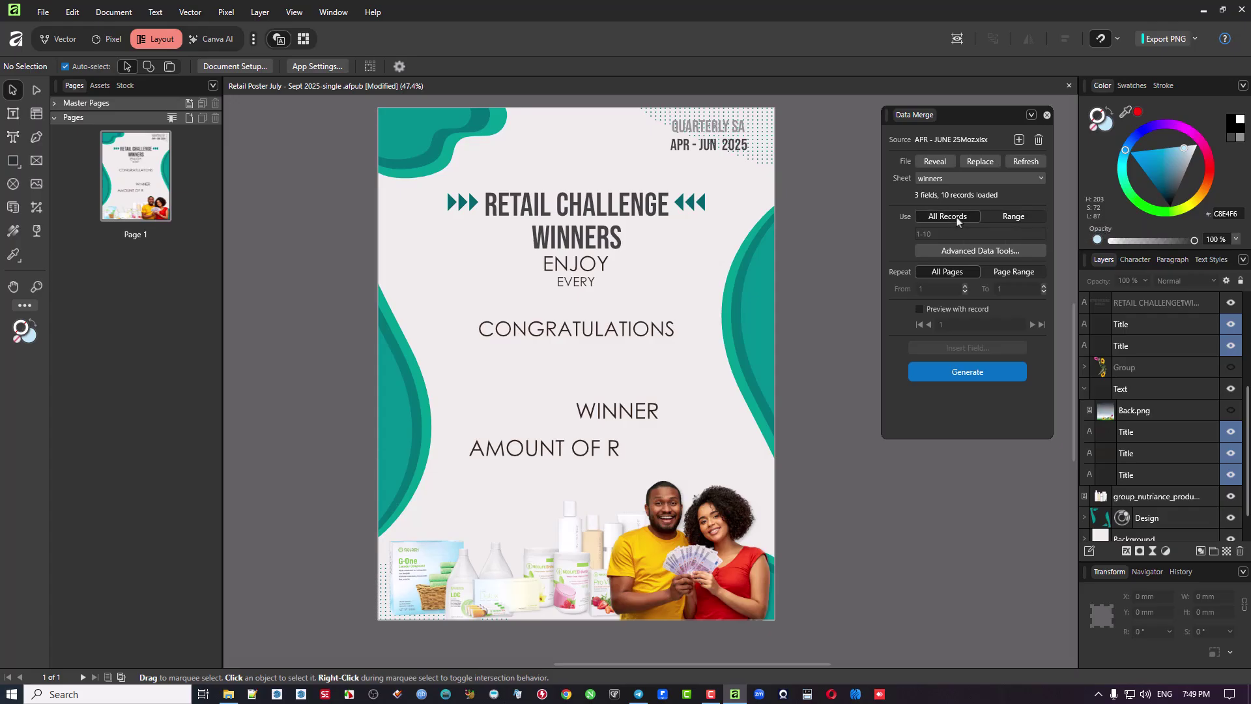
Step: Open the advanced data tools and examine the range, filter, sort, process and script options for the winners' records
{"action": "left_click", "coordinate": [1006, 253]}
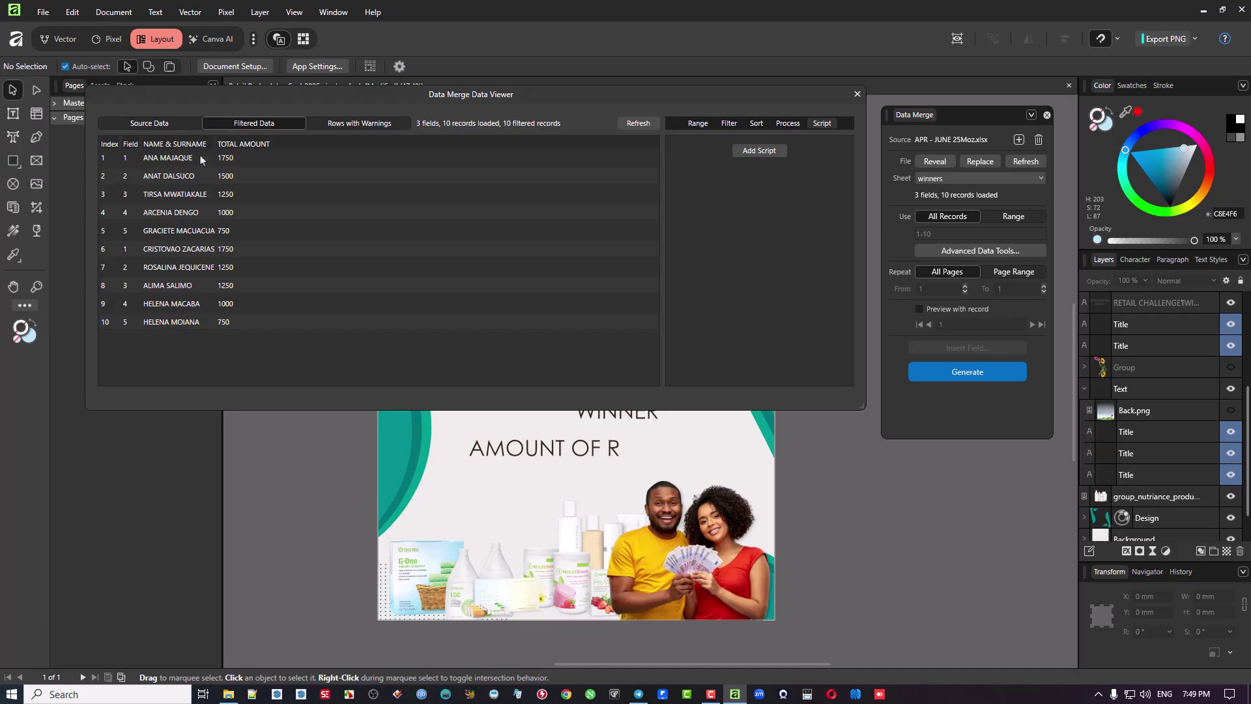
{"action": "left_click", "coordinate": [692, 124]}
{"action": "left_click", "coordinate": [729, 124]}
{"action": "left_click", "coordinate": [756, 124]}
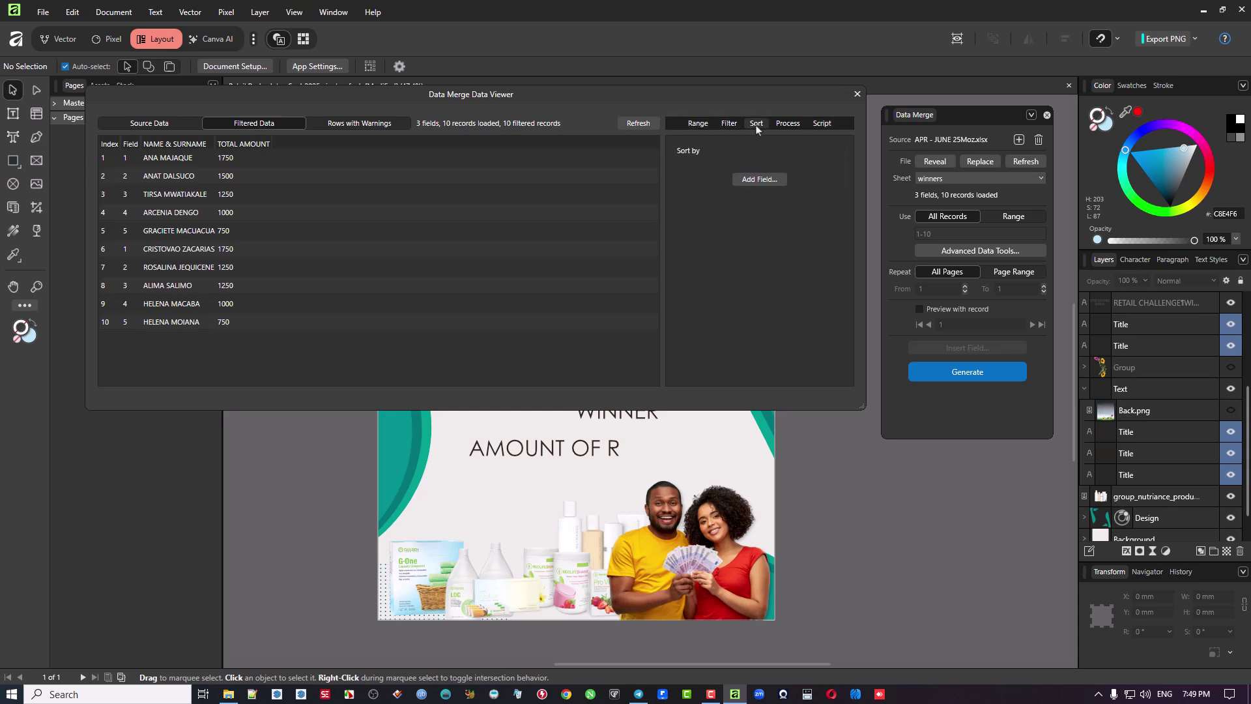
{"action": "left_click", "coordinate": [788, 124]}
{"action": "left_click", "coordinate": [822, 124]}
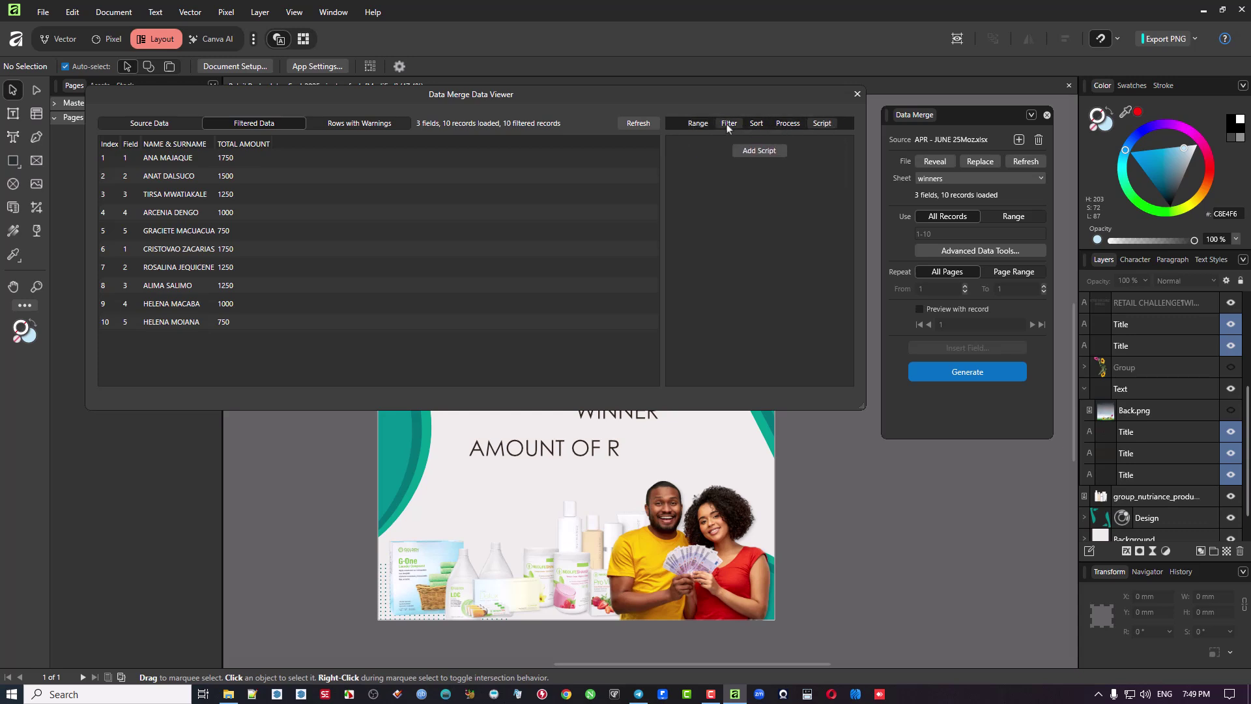
{"action": "left_click", "coordinate": [728, 124]}
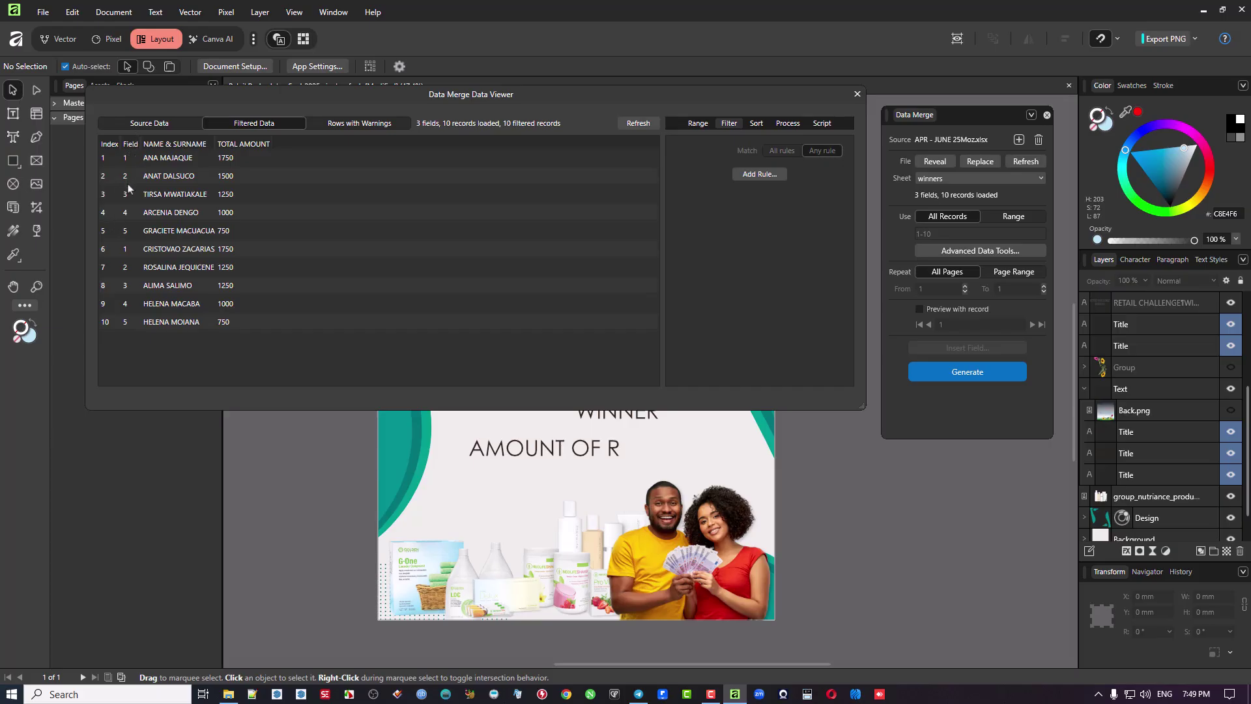
Step: Add a filter rule that keeps only the records whose Field is 1
{"action": "left_click", "coordinate": [754, 174]}
{"action": "left_click", "coordinate": [774, 189]}
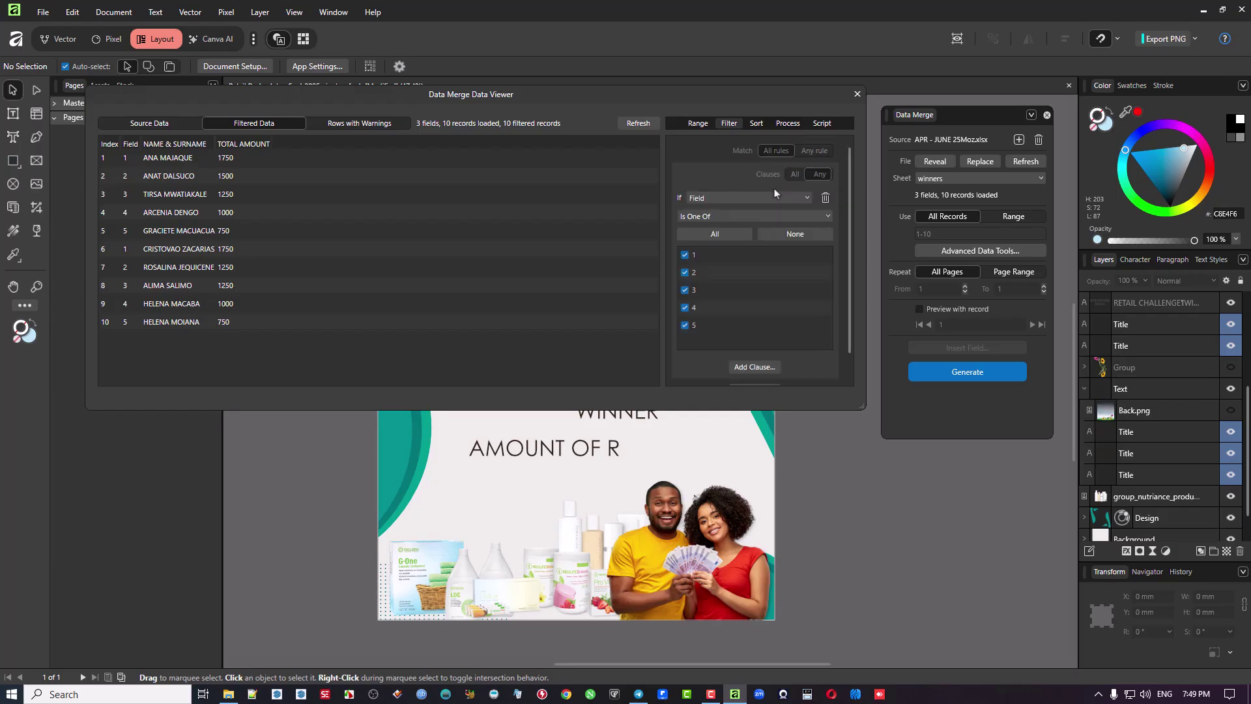
{"action": "left_click", "coordinate": [737, 213]}
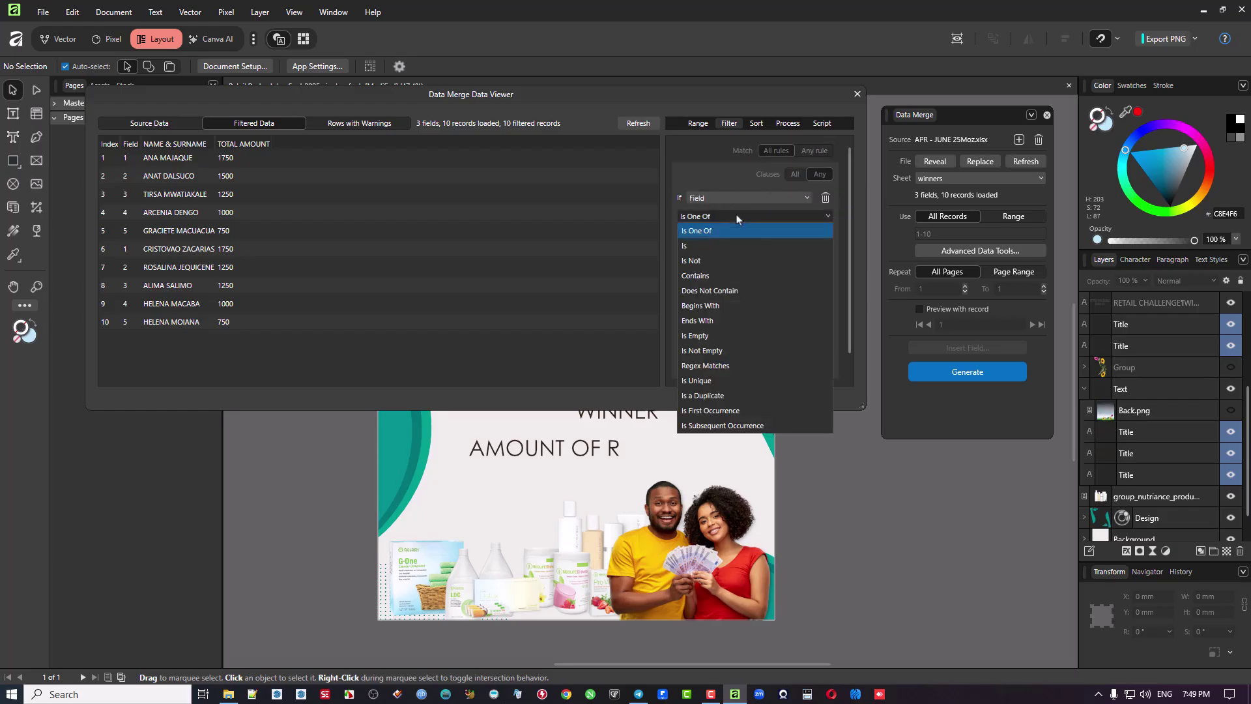
{"action": "left_click", "coordinate": [713, 245]}
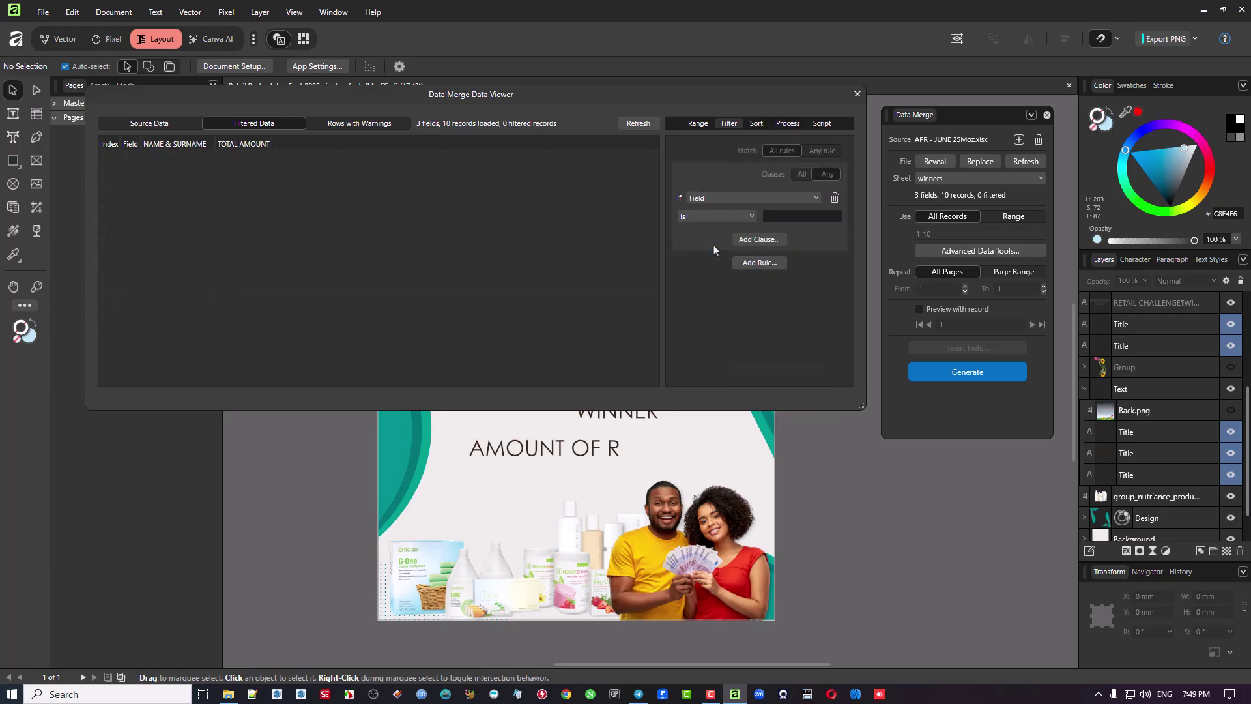
{"action": "left_click", "coordinate": [799, 216]}
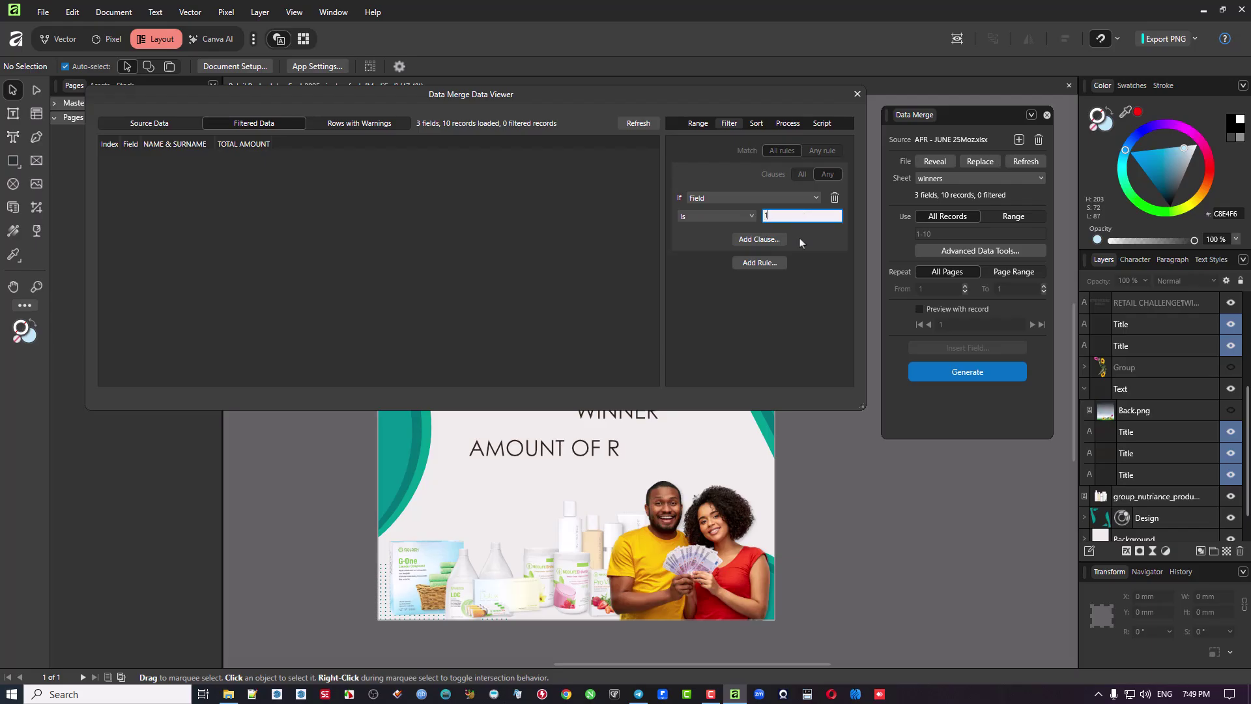
{"action": "key", "text": "Tab"}
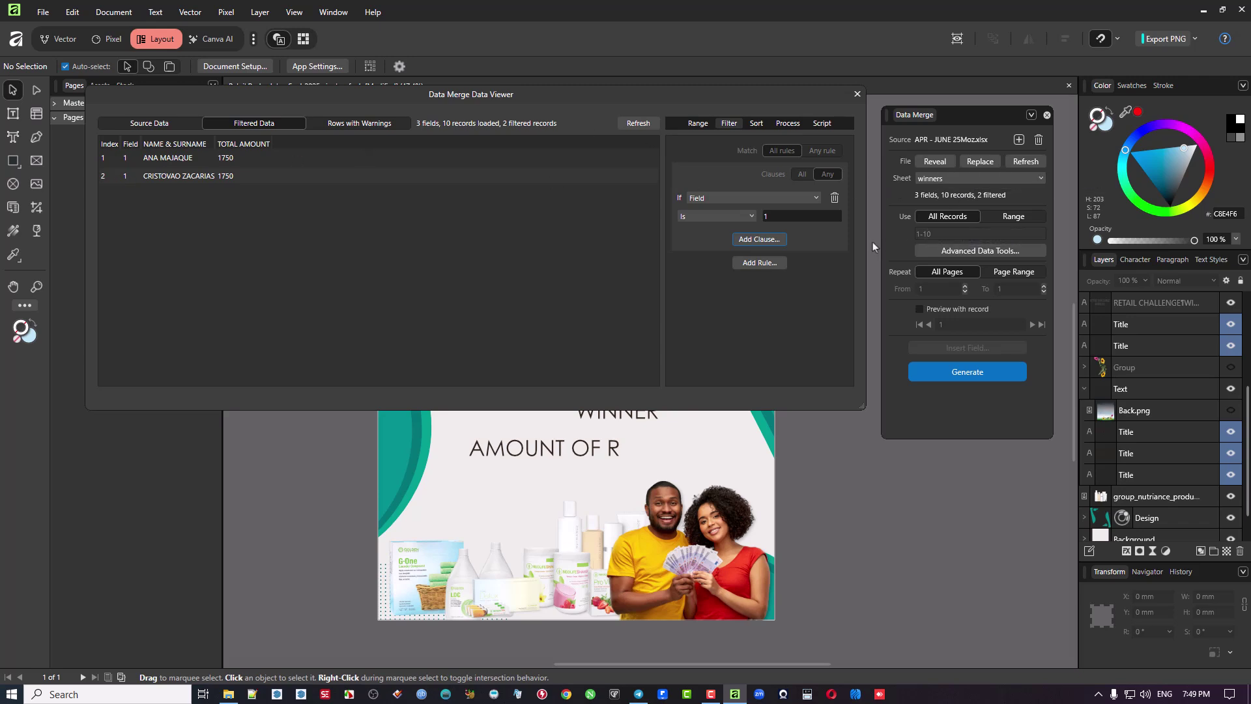
Step: Review the rule's available fields and conditions, and remove the filter rule
{"action": "left_click", "coordinate": [729, 195]}
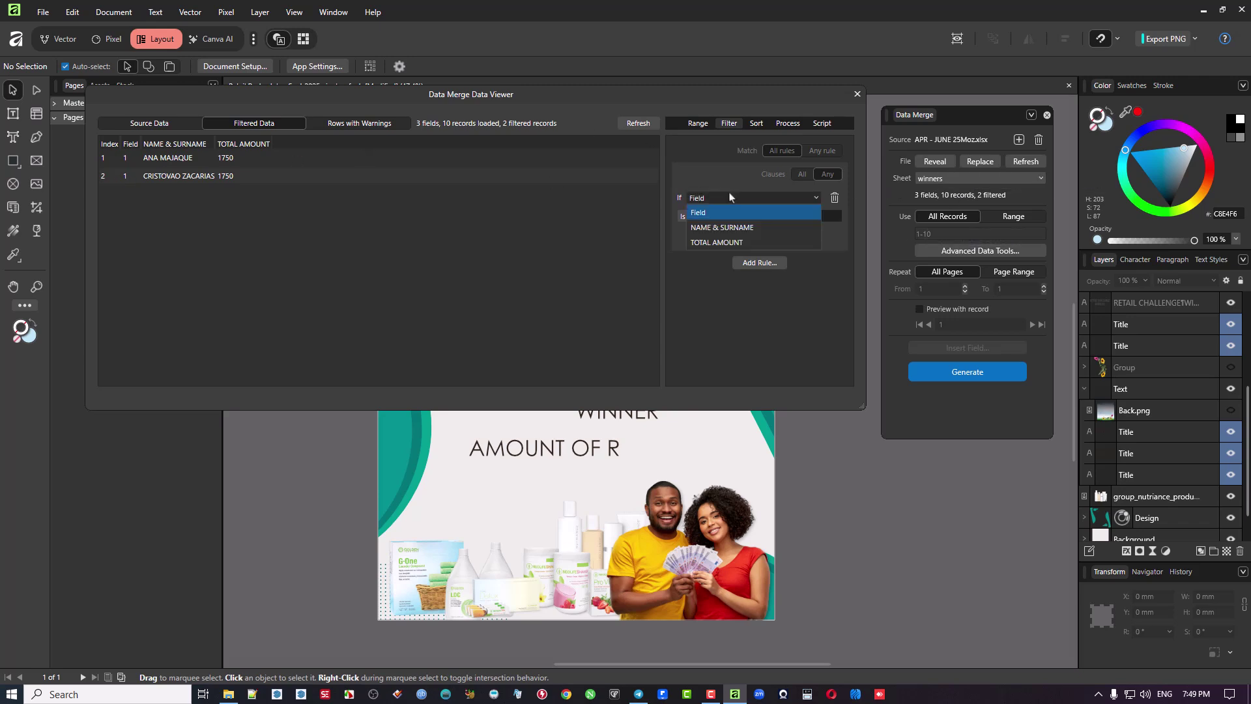
{"action": "left_click", "coordinate": [730, 198]}
{"action": "left_click", "coordinate": [722, 216]}
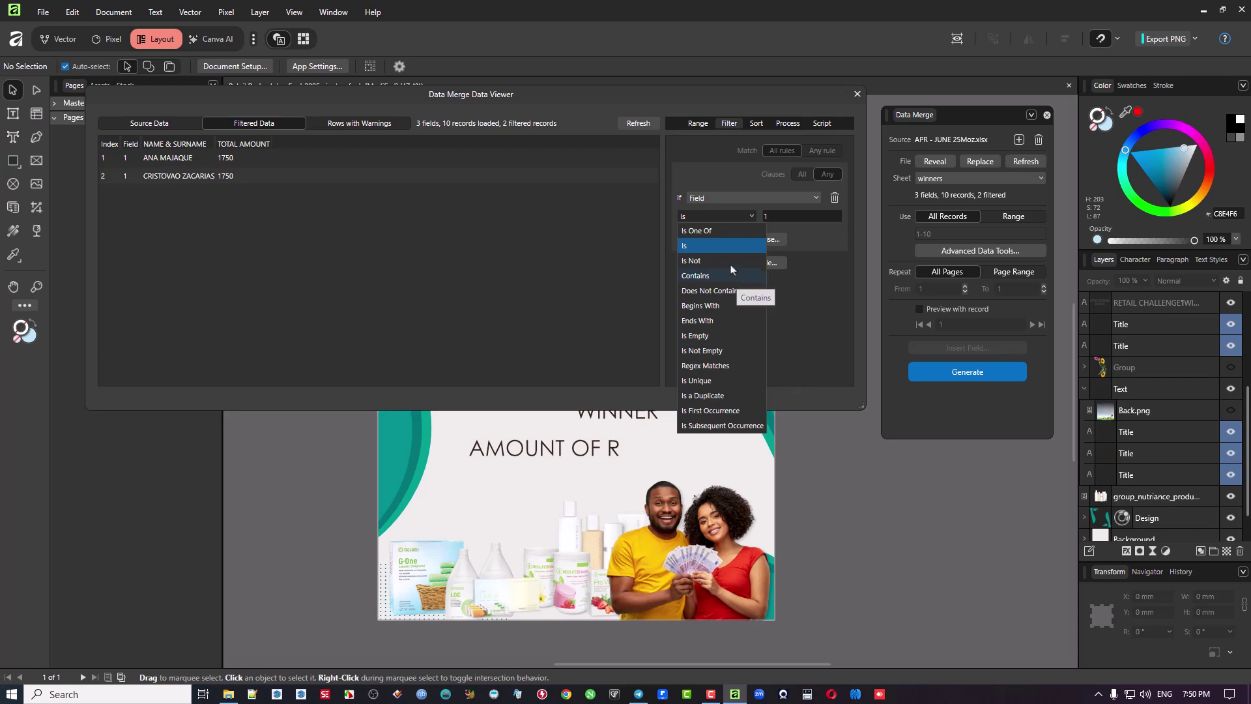
{"action": "left_click", "coordinate": [804, 304]}
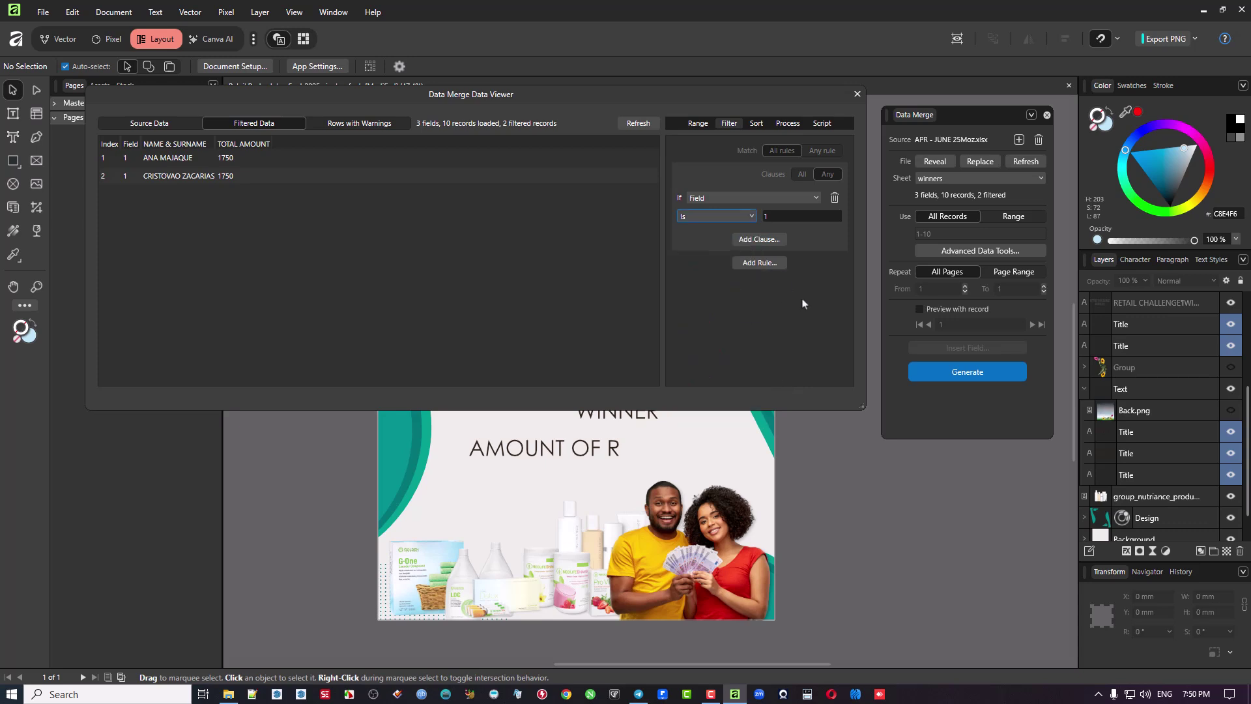
{"action": "left_click", "coordinate": [835, 199]}
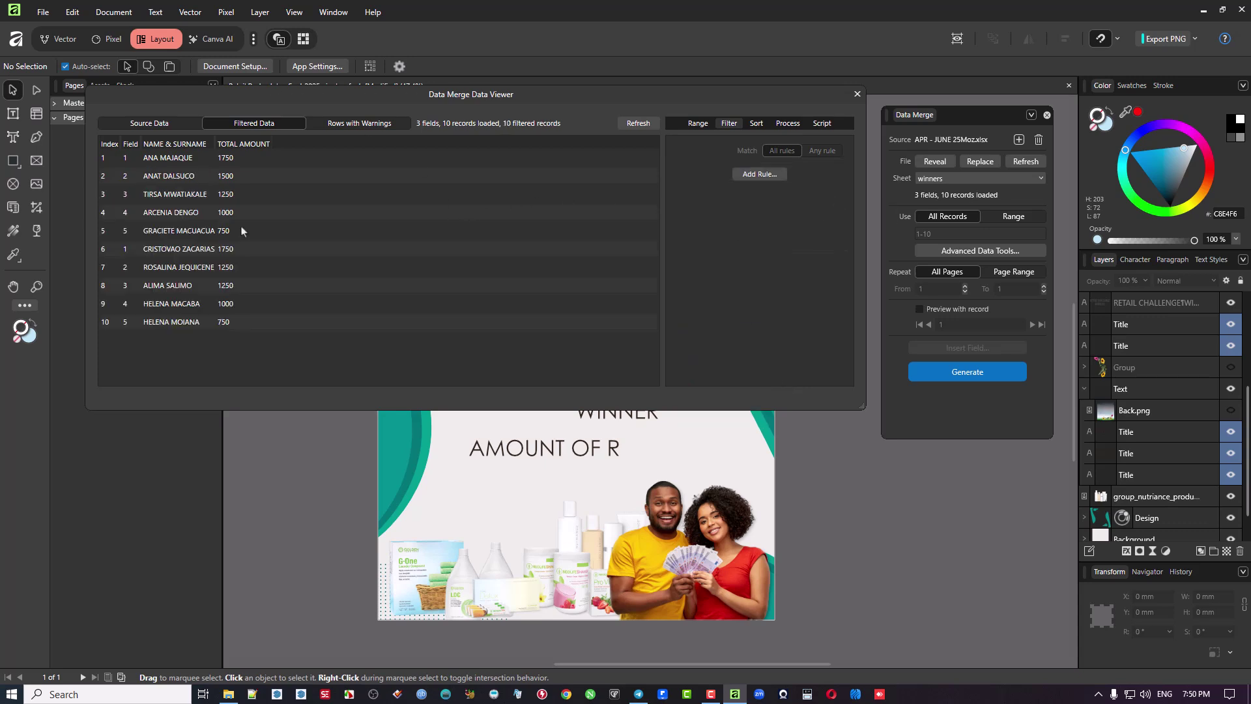
Step: Try sorting the records by NAME & SURNAME, remove the sort field and close the data viewer
{"action": "left_click", "coordinate": [756, 124]}
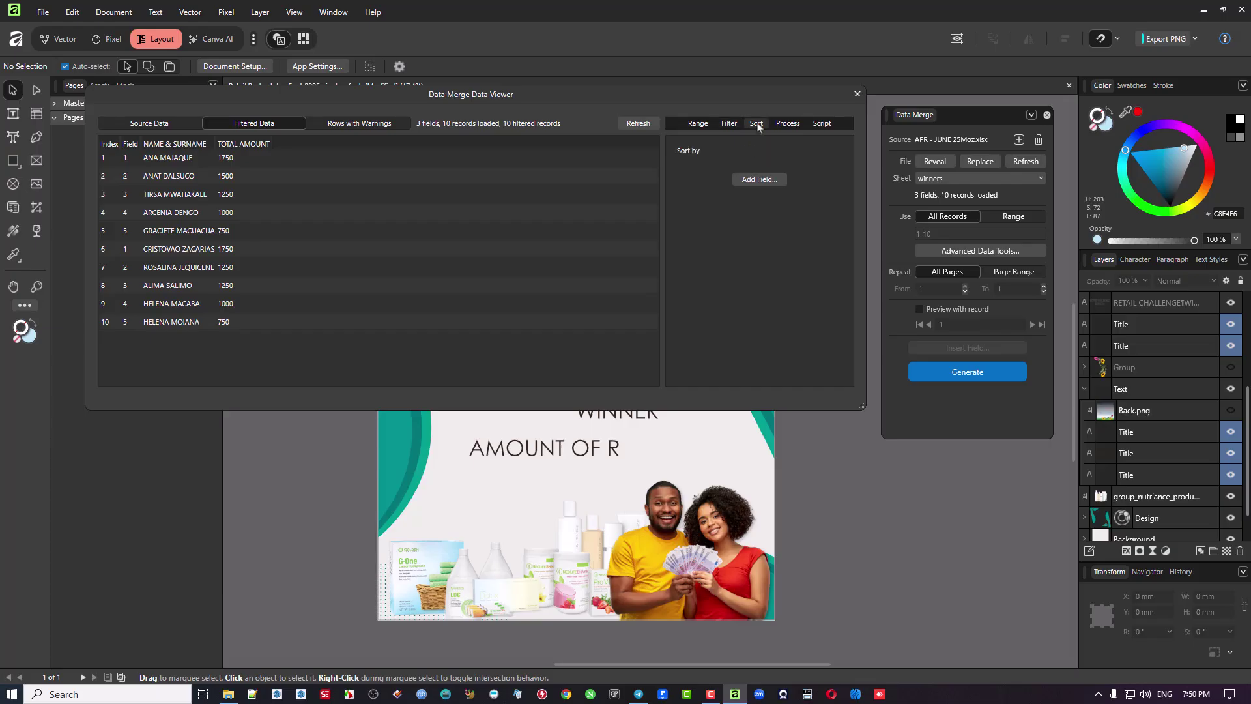
{"action": "left_click", "coordinate": [759, 179]}
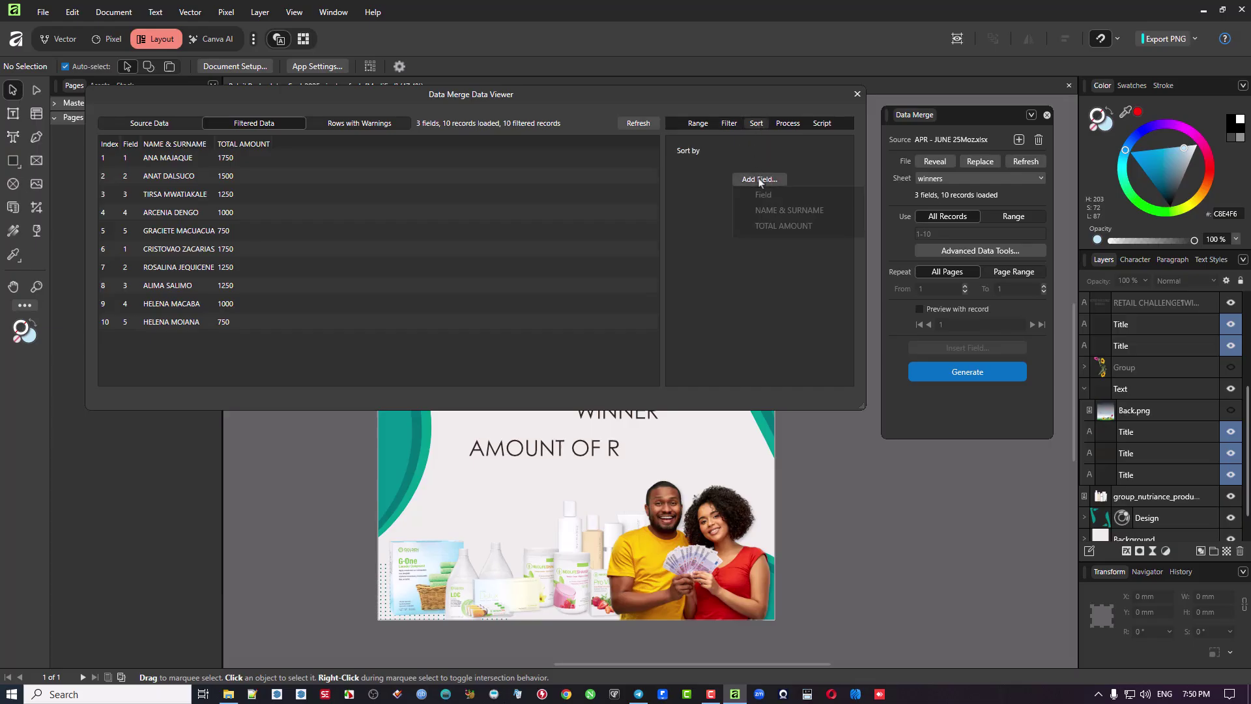
{"action": "left_click", "coordinate": [771, 211]}
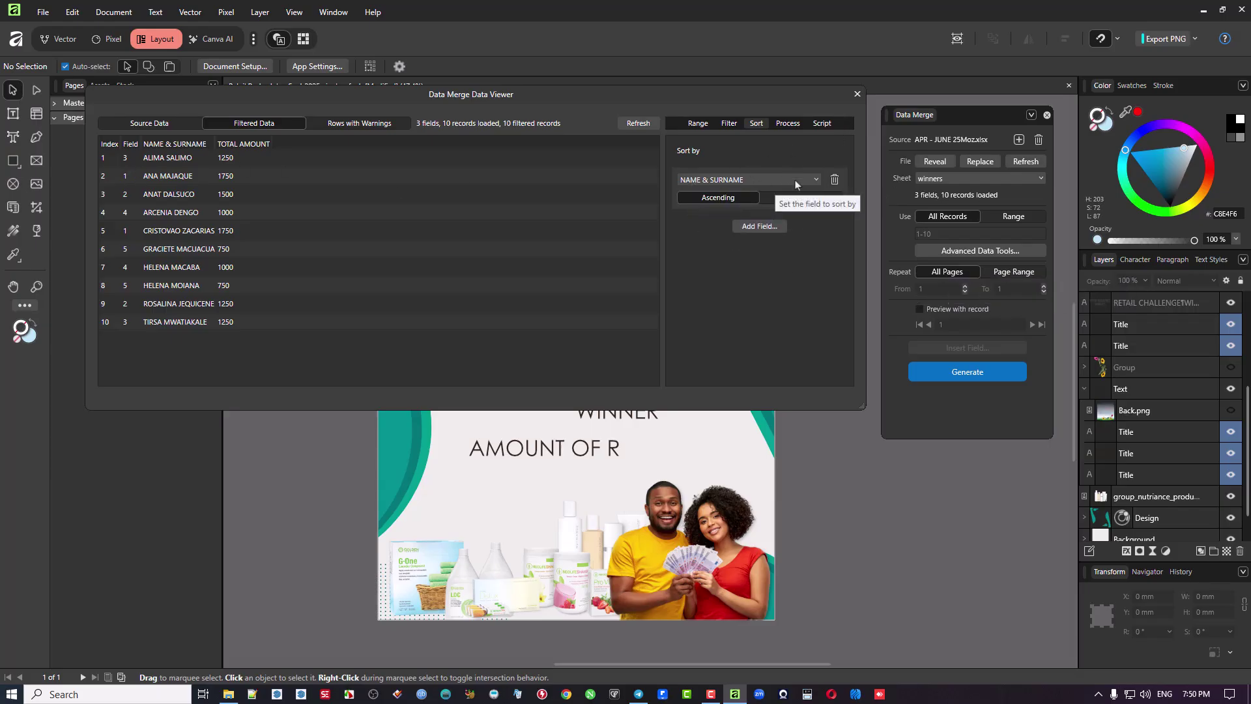
{"action": "left_click", "coordinate": [835, 181]}
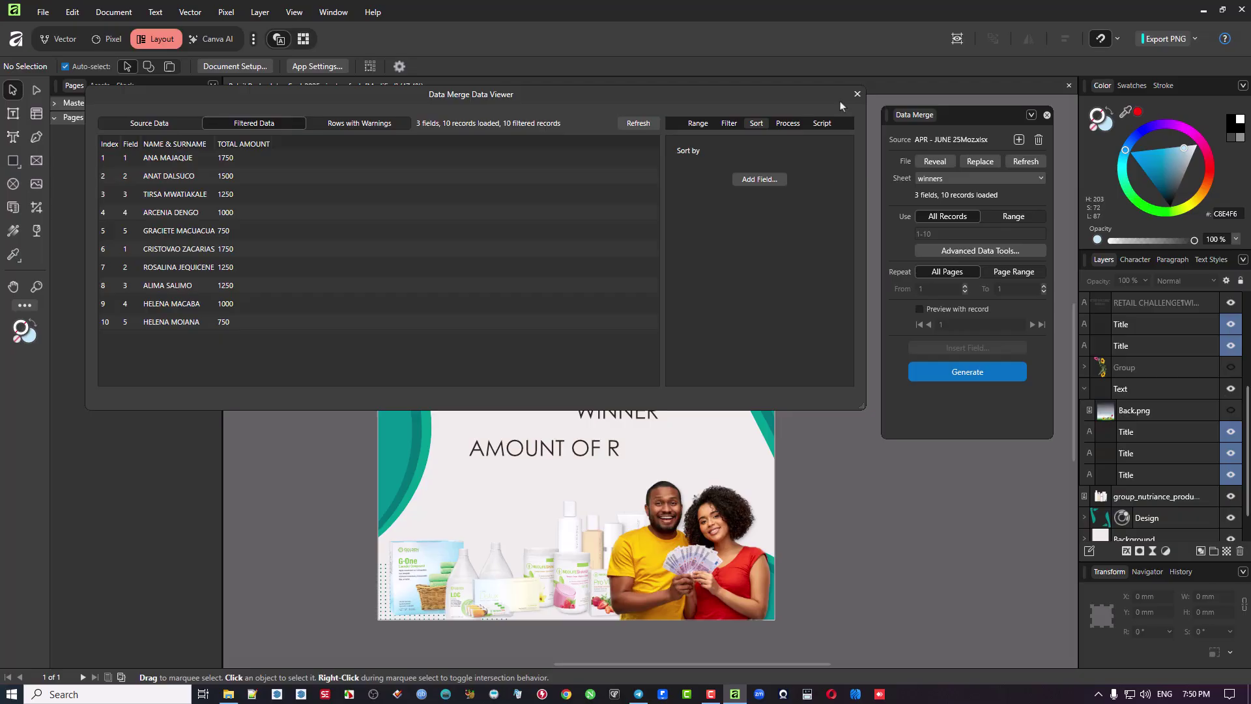
{"action": "left_click", "coordinate": [856, 95]}
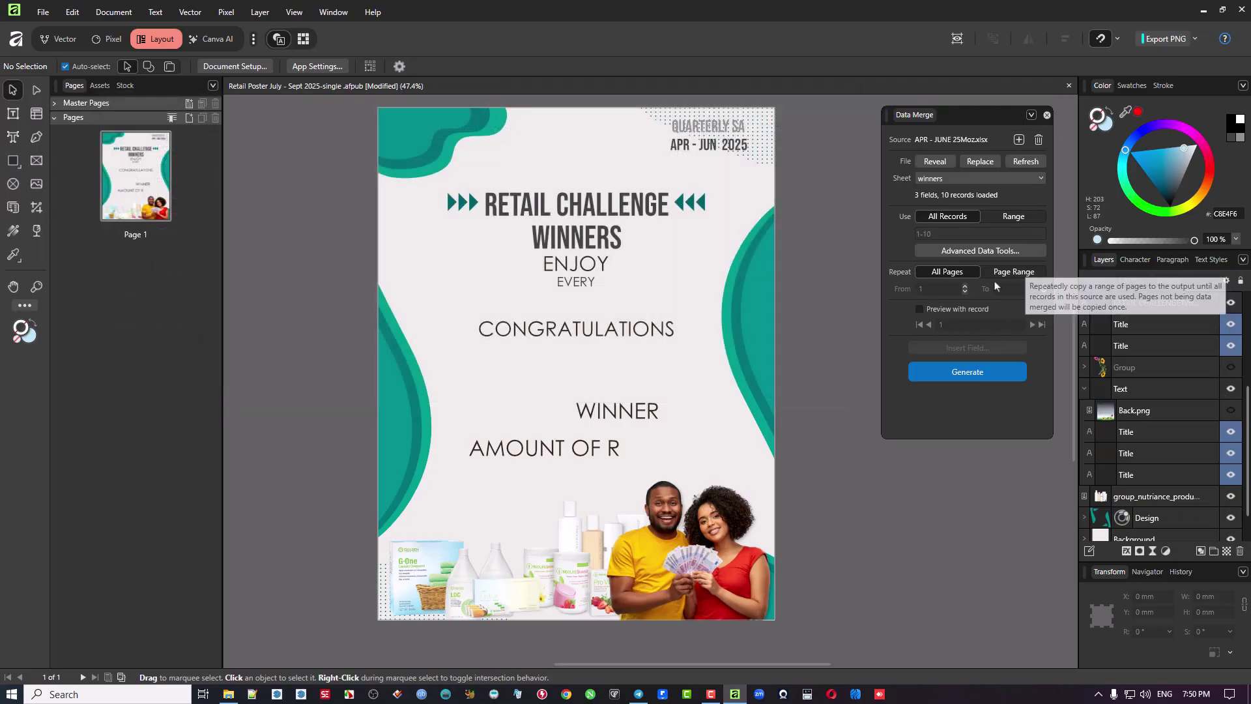
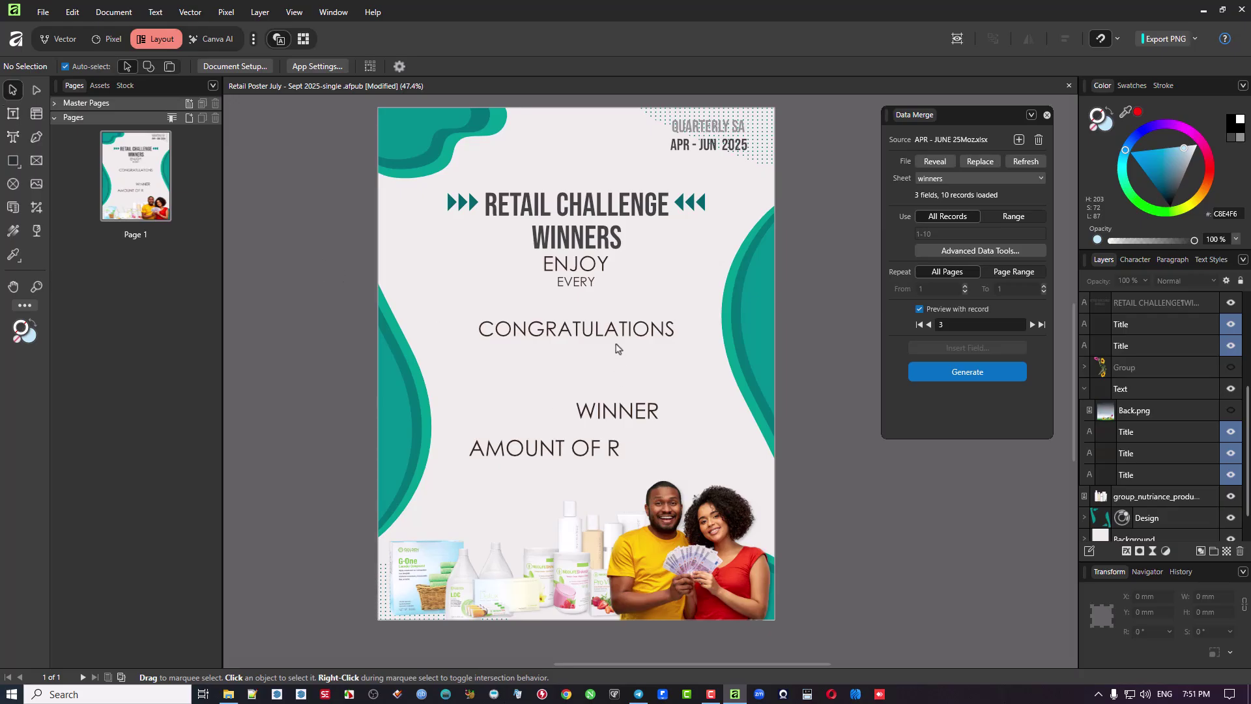
Step: Place three copies of the WINNER text: below CONGRATULATIONS, in front of the original WINNER, and after AMOUNT OF R
{"action": "left_click", "coordinate": [619, 415]}
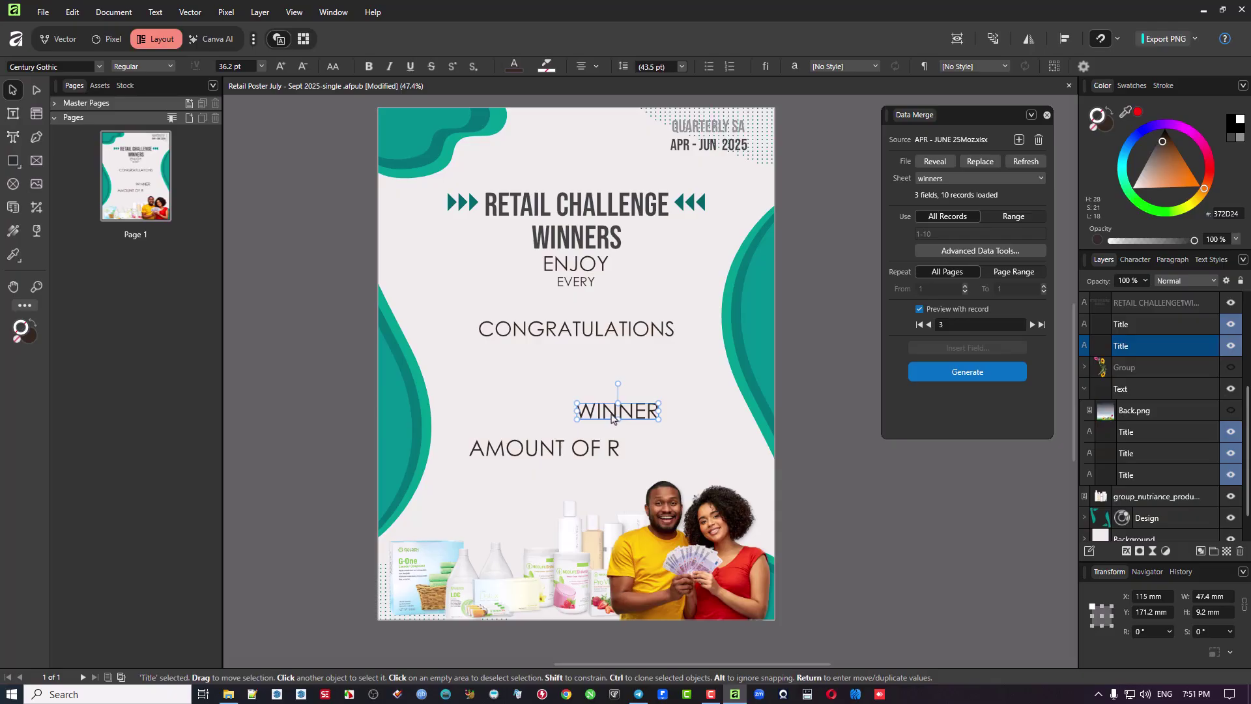
{"action": "left_click_drag", "start_coordinate": [611, 418], "coordinate": [678, 455], "text": "ctrl"}
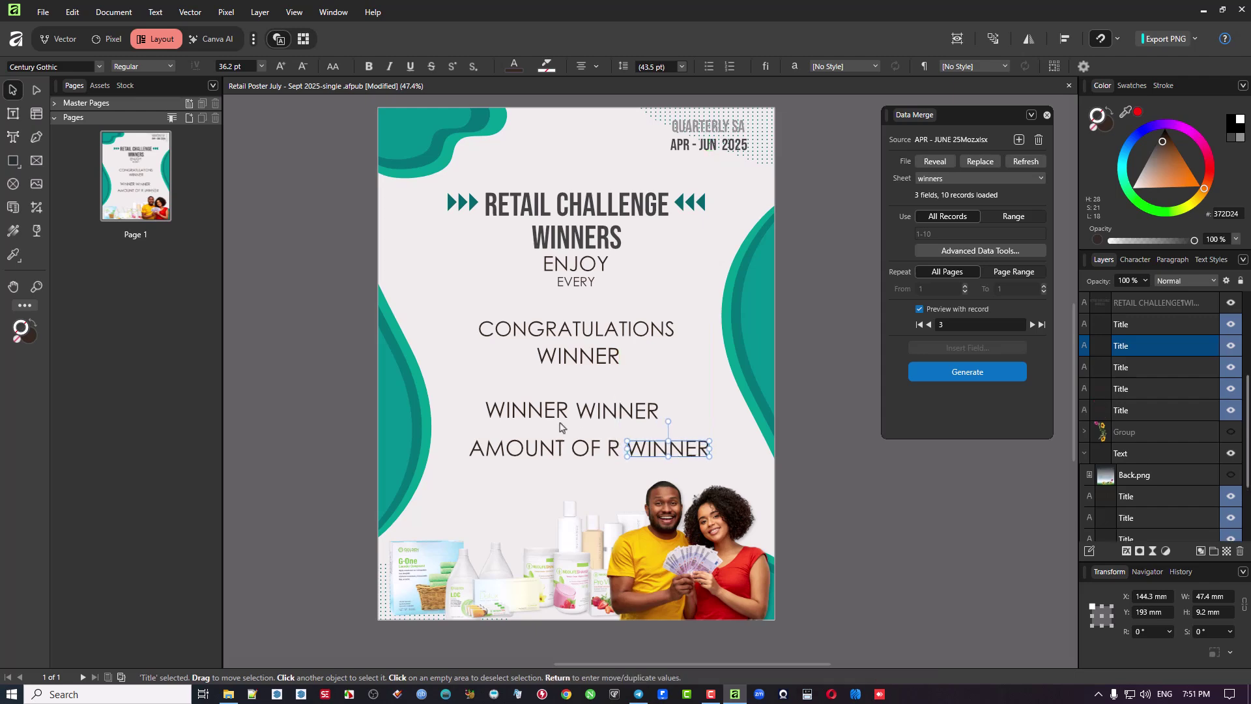
Step: Replace the text of the copy in front of the original WINNER with NUM
{"action": "left_click", "coordinate": [548, 414]}
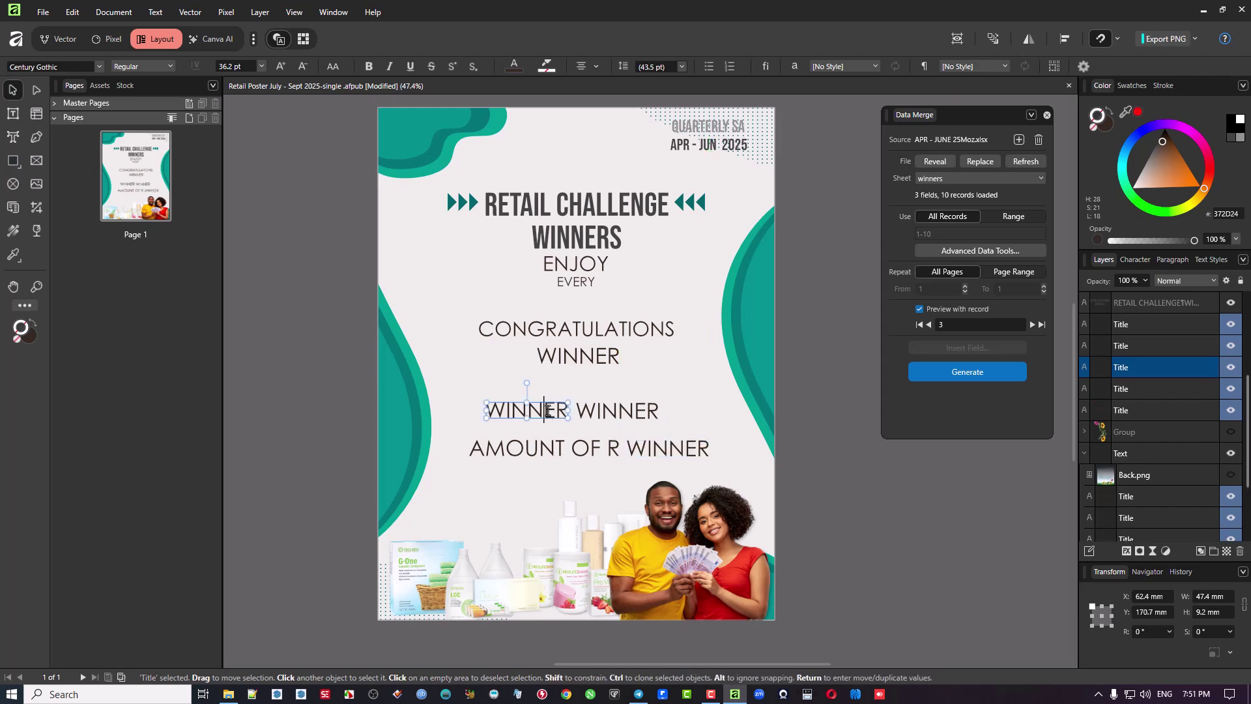
{"action": "double_click", "coordinate": [556, 415]}
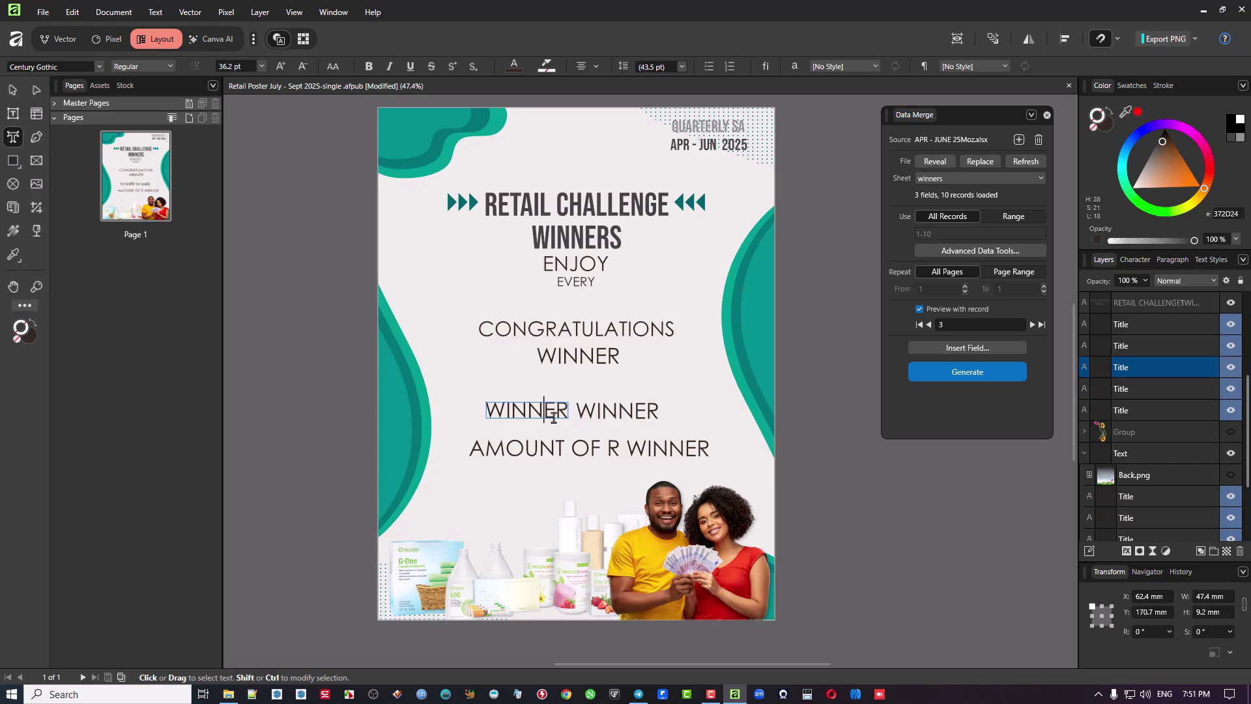
{"action": "key", "text": "Home"}
{"action": "key", "text": "shift+Right"}
{"action": "key", "text": "shift+Right"}
{"action": "key", "text": "shift+Right"}
{"action": "key", "text": "shift+Right"}
{"action": "key", "text": "shift+Right"}
{"action": "key", "text": "shift+Right"}
{"action": "key", "text": "shift+Right"}
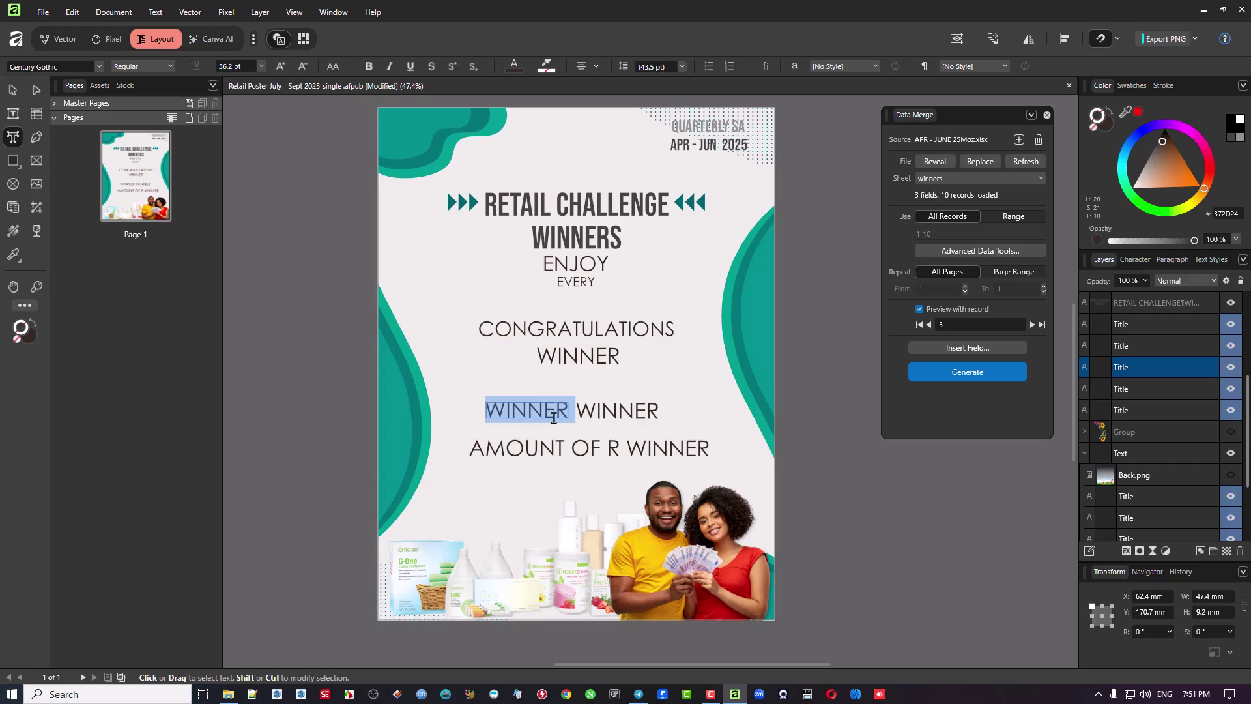
{"action": "key", "text": "shift+Left"}
{"action": "type", "text": "Num"}
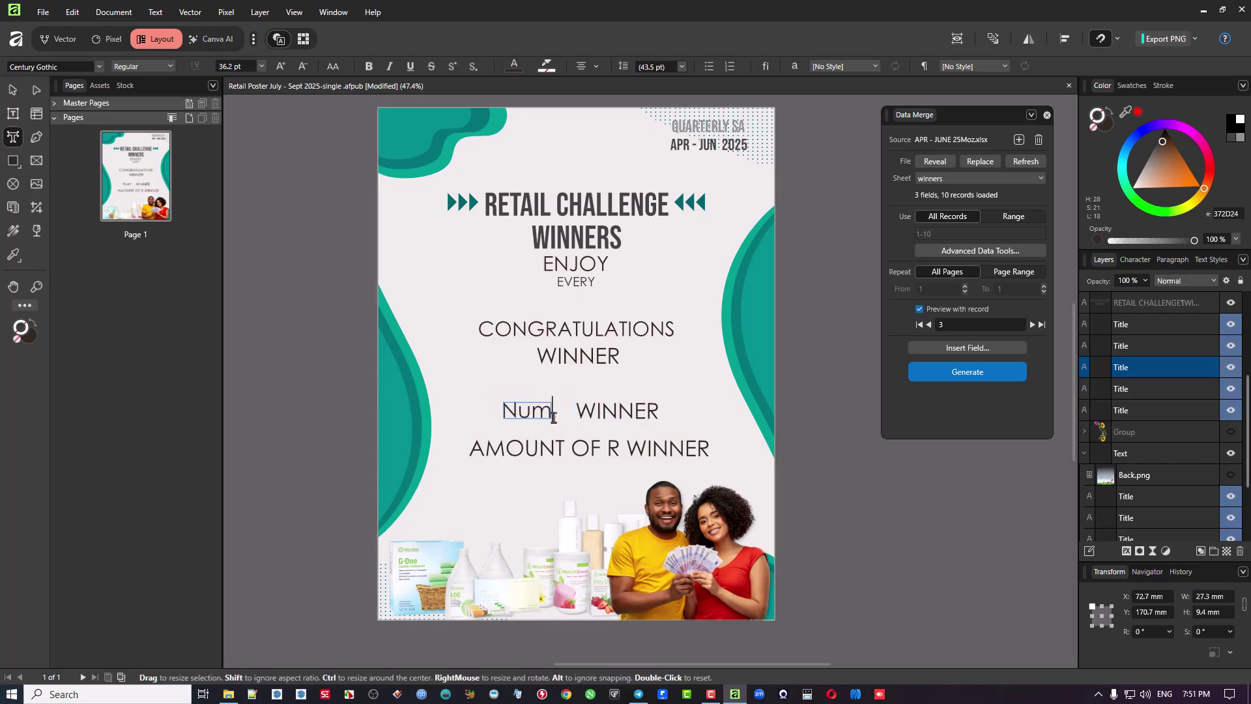
{"action": "key", "text": "BackSpace"}
{"action": "key", "text": "BackSpace"}
{"action": "type", "text": "UM"}
{"action": "key", "text": "Escape"}
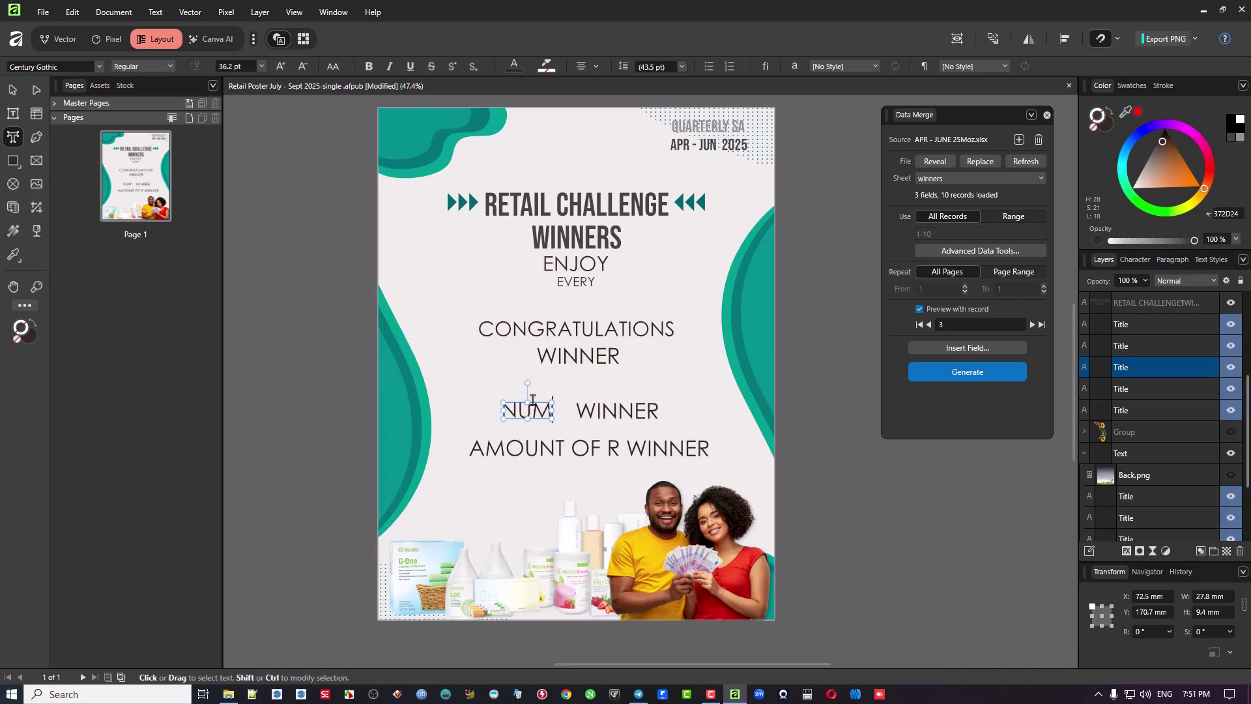
Step: Move the NUM text about 9 mm right beside WINNER and set its alignment to Align Right
{"action": "left_click", "coordinate": [4, 89]}
{"action": "mouse_move", "coordinate": [527, 415]}
{"action": "left_mouse_down"}
{"action": "mouse_move", "coordinate": [576, 415]}
{"action": "mouse_move", "coordinate": [531, 417]}
{"action": "mouse_move", "coordinate": [544, 419]}
{"action": "left_mouse_up"}
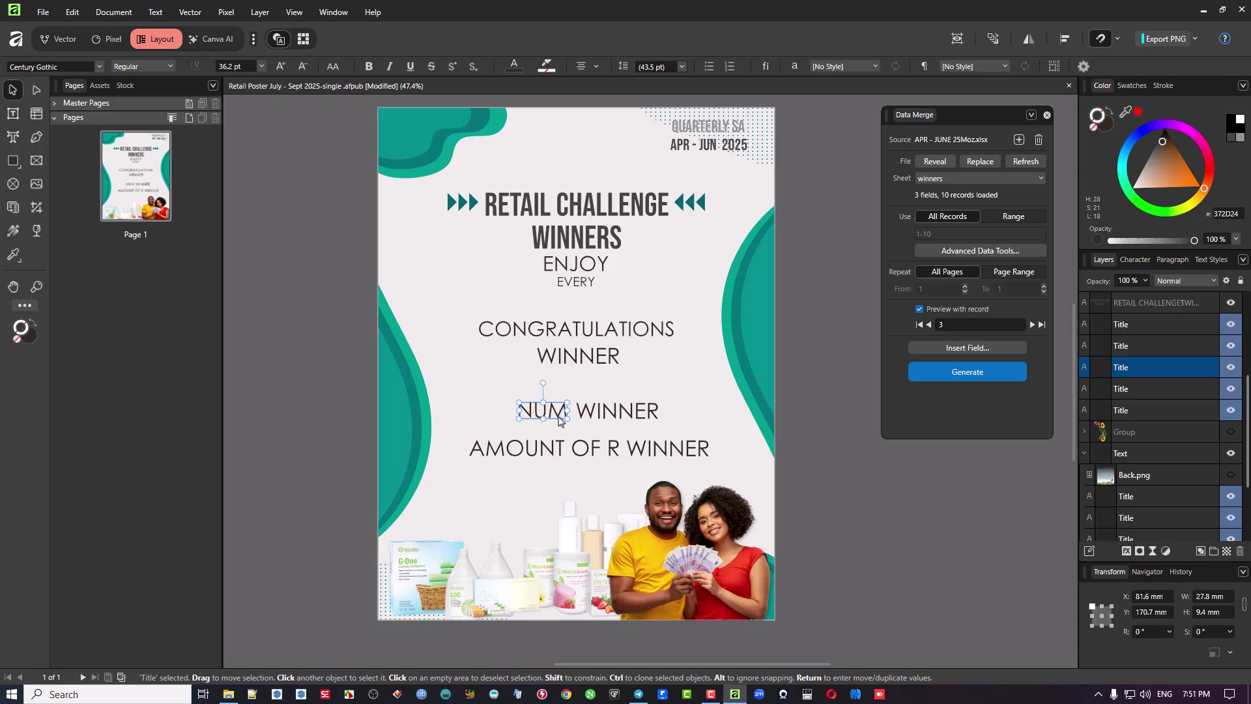
{"action": "left_click", "coordinate": [596, 65]}
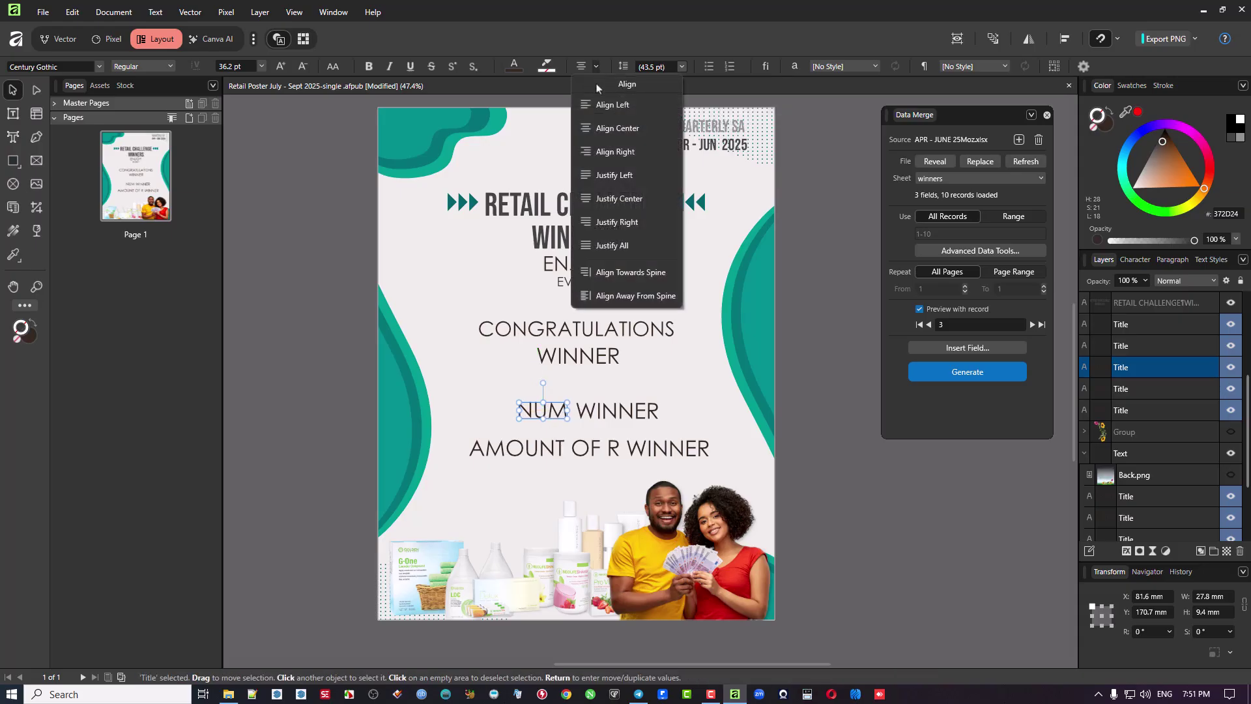
{"action": "left_click", "coordinate": [599, 152]}
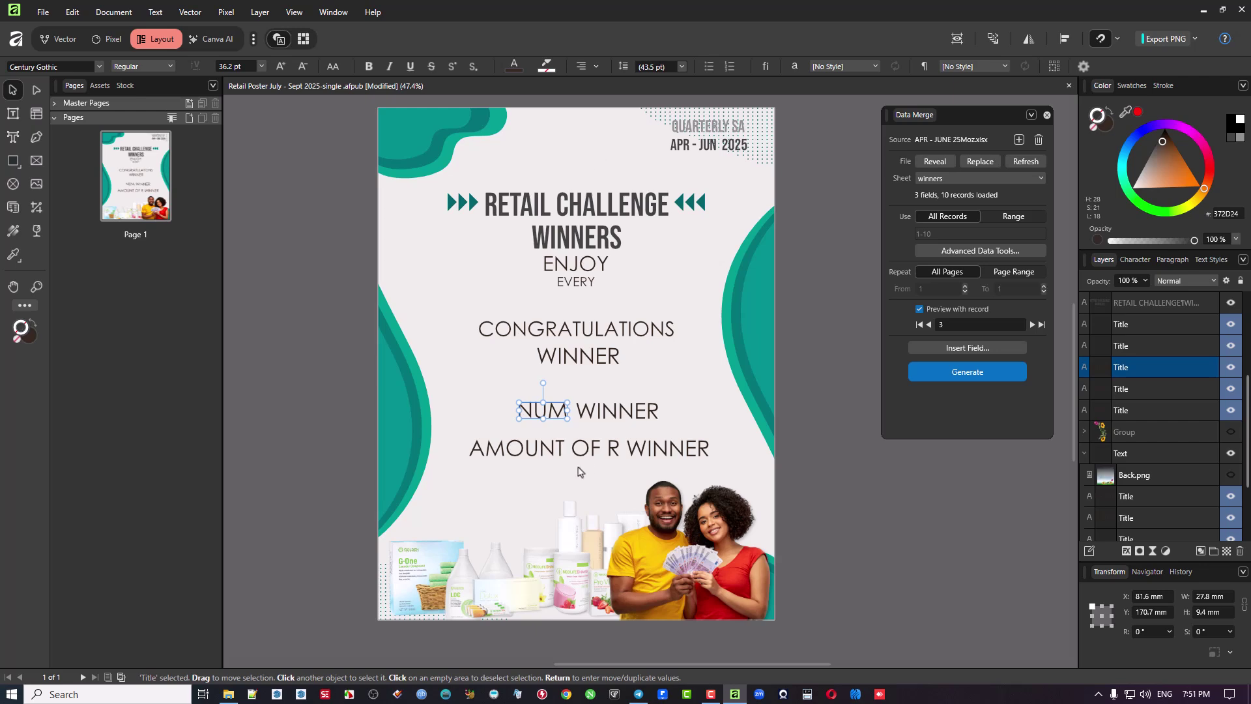
Step: Nudge the NUM text about 2 mm right so it sits closer to WINNER
{"action": "left_click_drag", "start_coordinate": [557, 412], "coordinate": [557, 411]}
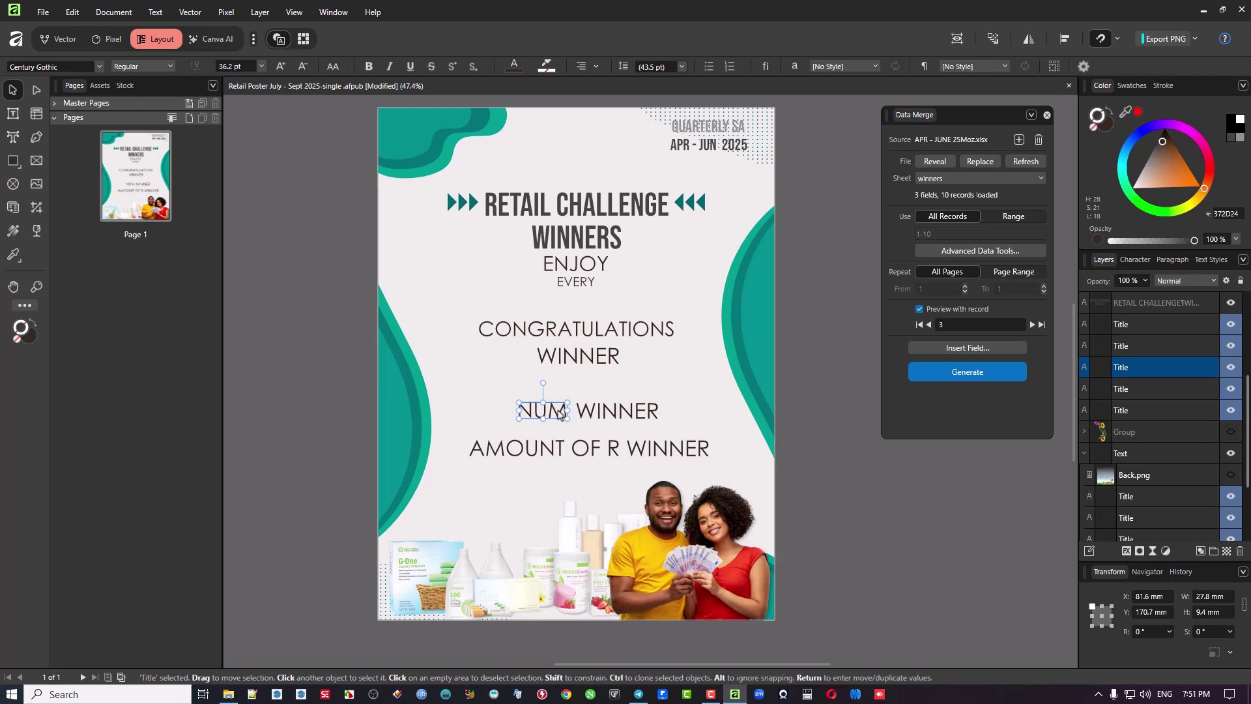
{"action": "left_click_drag", "start_coordinate": [542, 417], "coordinate": [541, 417]}
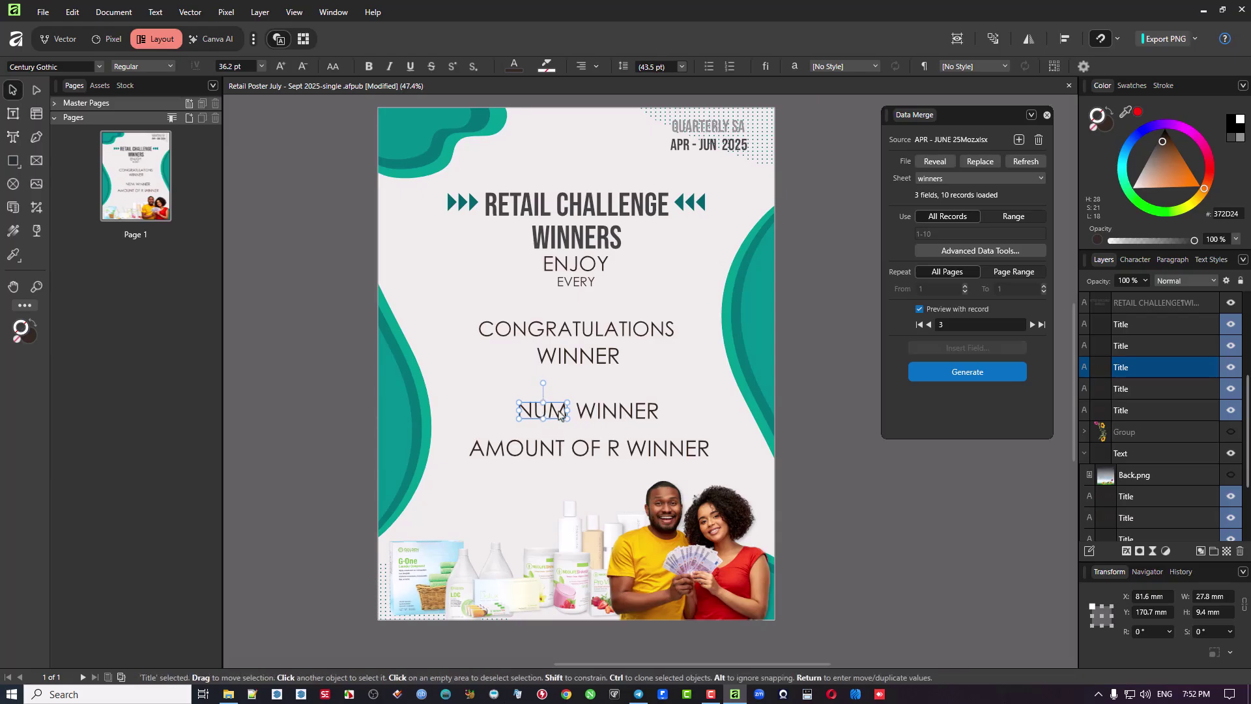
{"action": "left_click", "coordinate": [551, 418]}
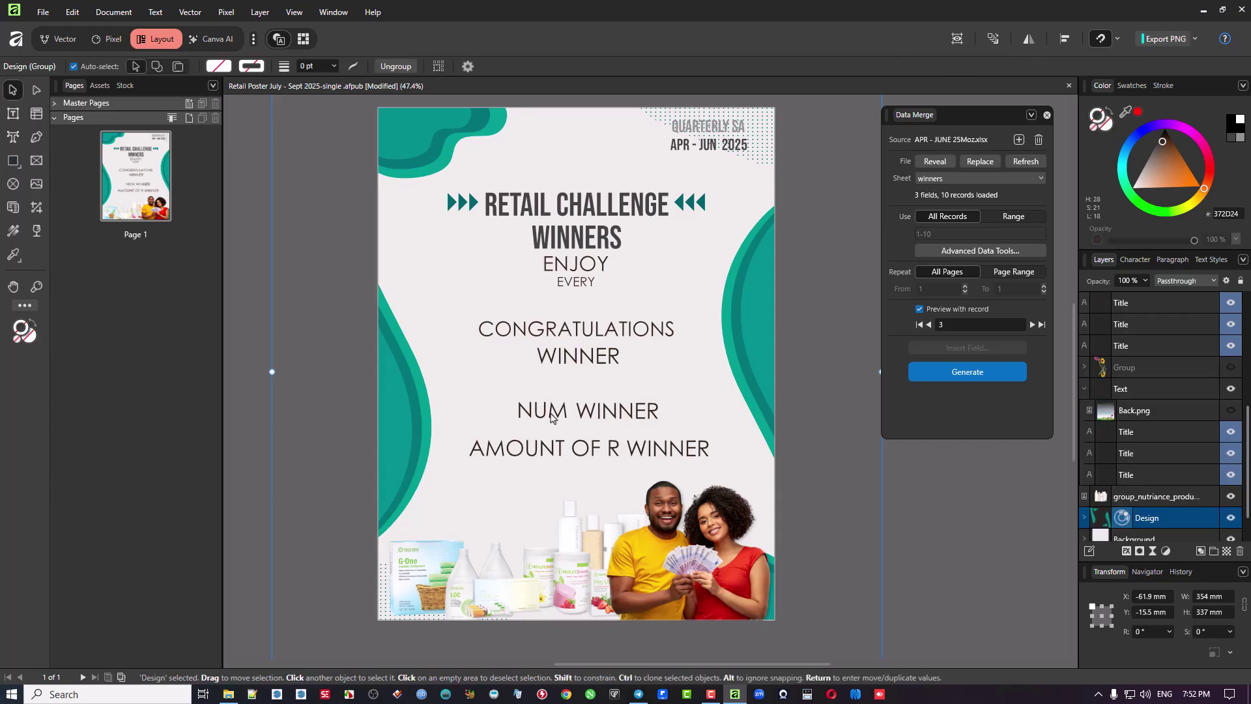
{"action": "left_click", "coordinate": [550, 417]}
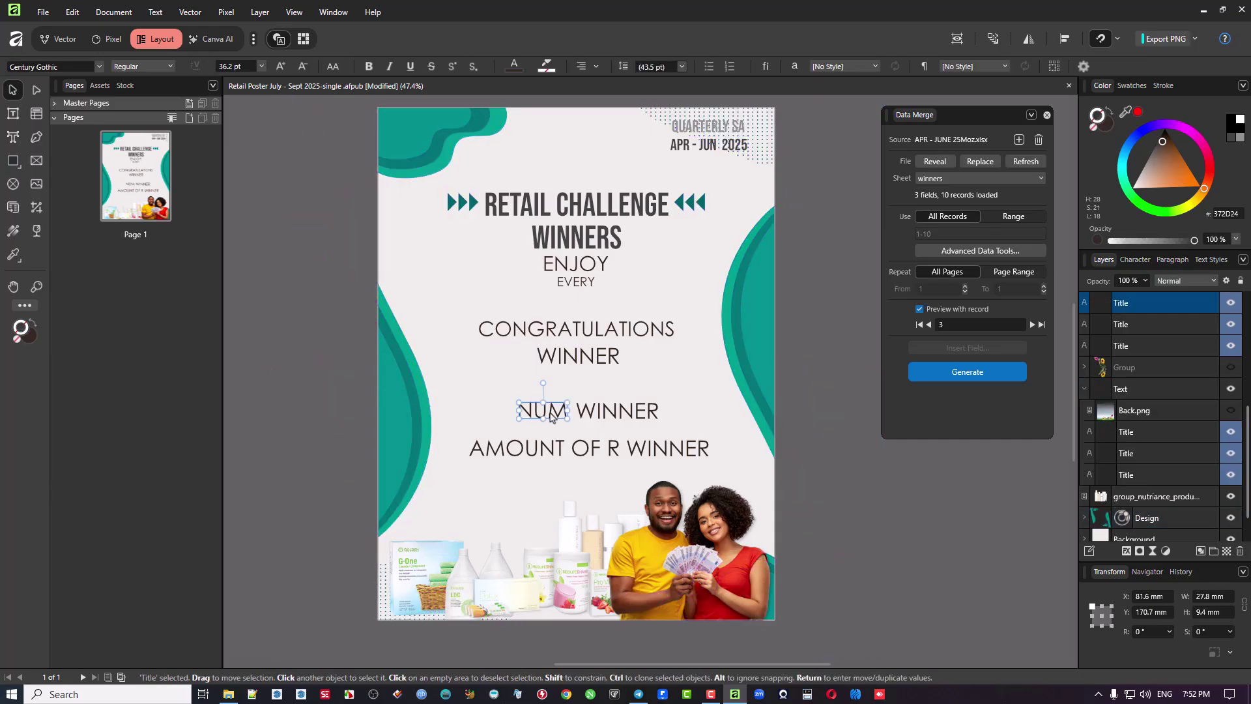
{"action": "key", "text": "Right"}
{"action": "key", "text": "Right"}
{"action": "key", "text": "Right"}
{"action": "key", "text": "Right"}
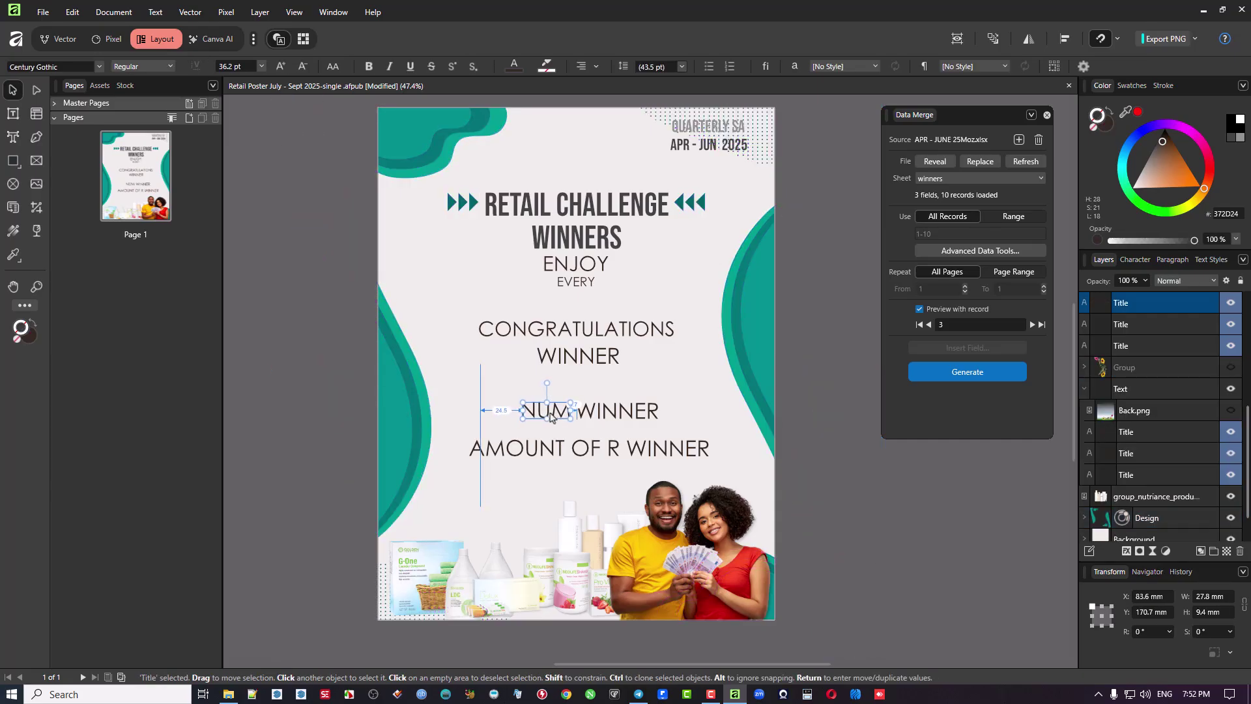
{"action": "left_click", "coordinate": [593, 418]}
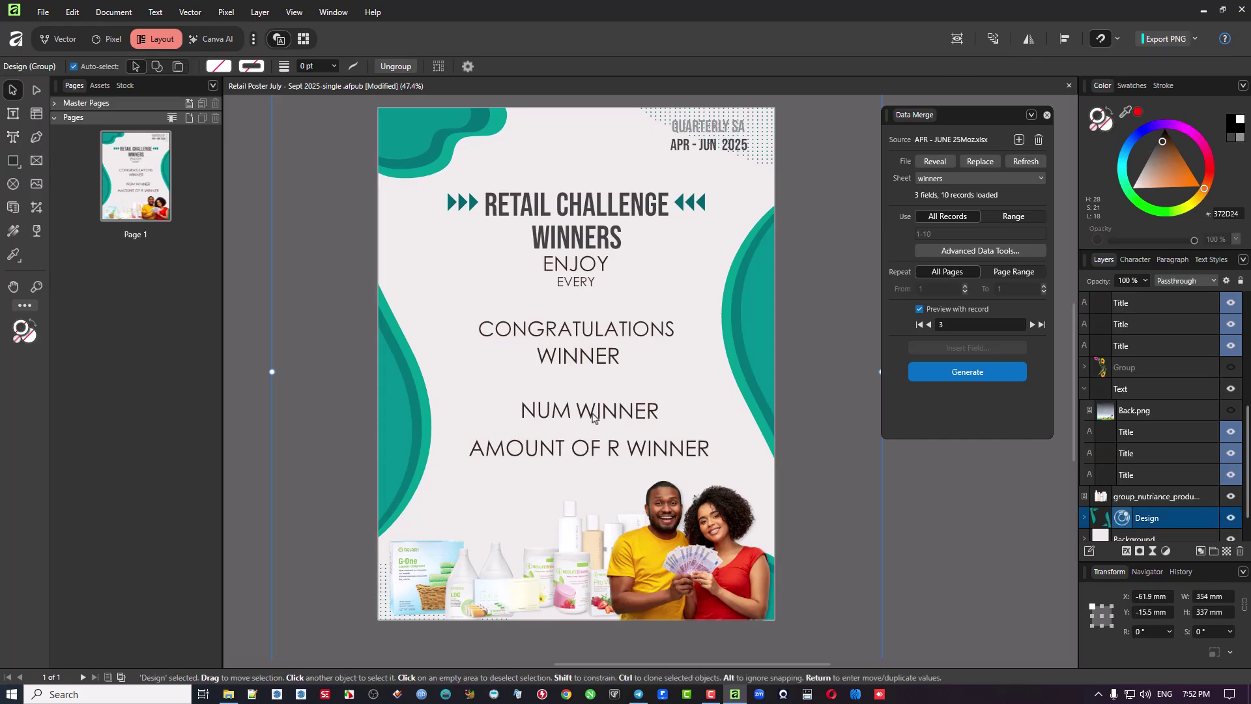
{"action": "left_click", "coordinate": [574, 360]}
{"action": "double_click", "coordinate": [573, 360]}
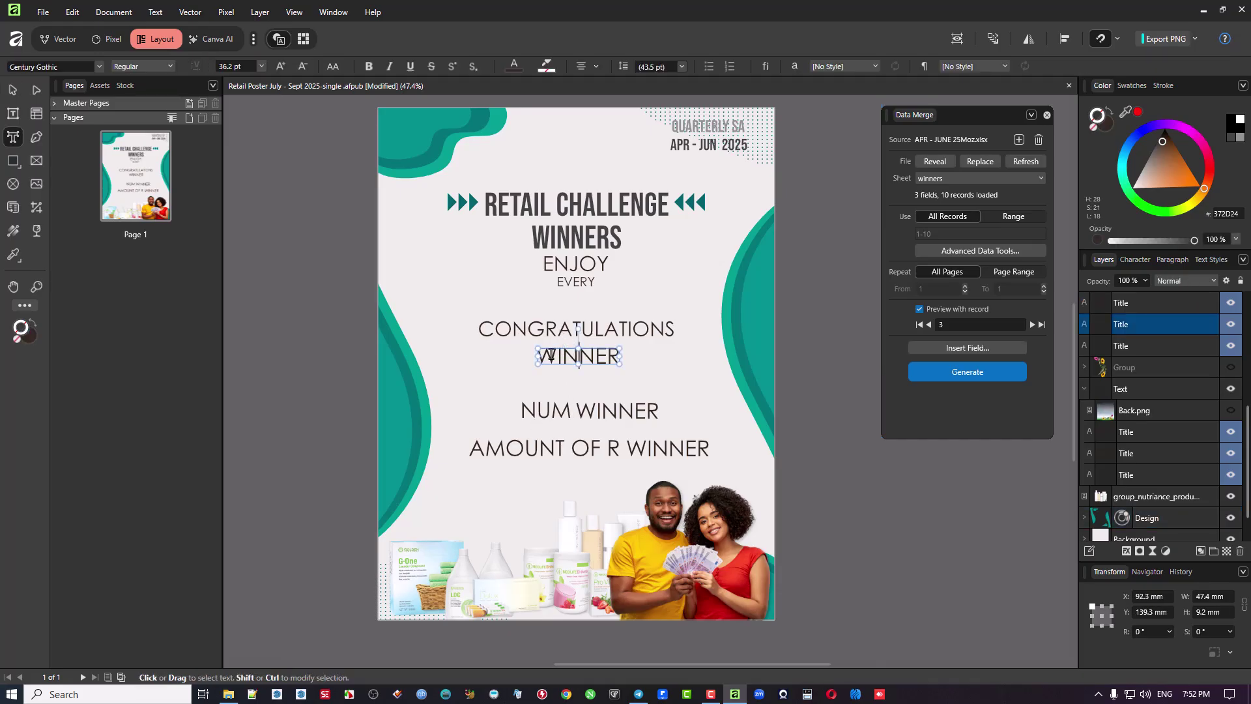
{"action": "double_click", "coordinate": [547, 353]}
{"action": "left_click", "coordinate": [605, 365]}
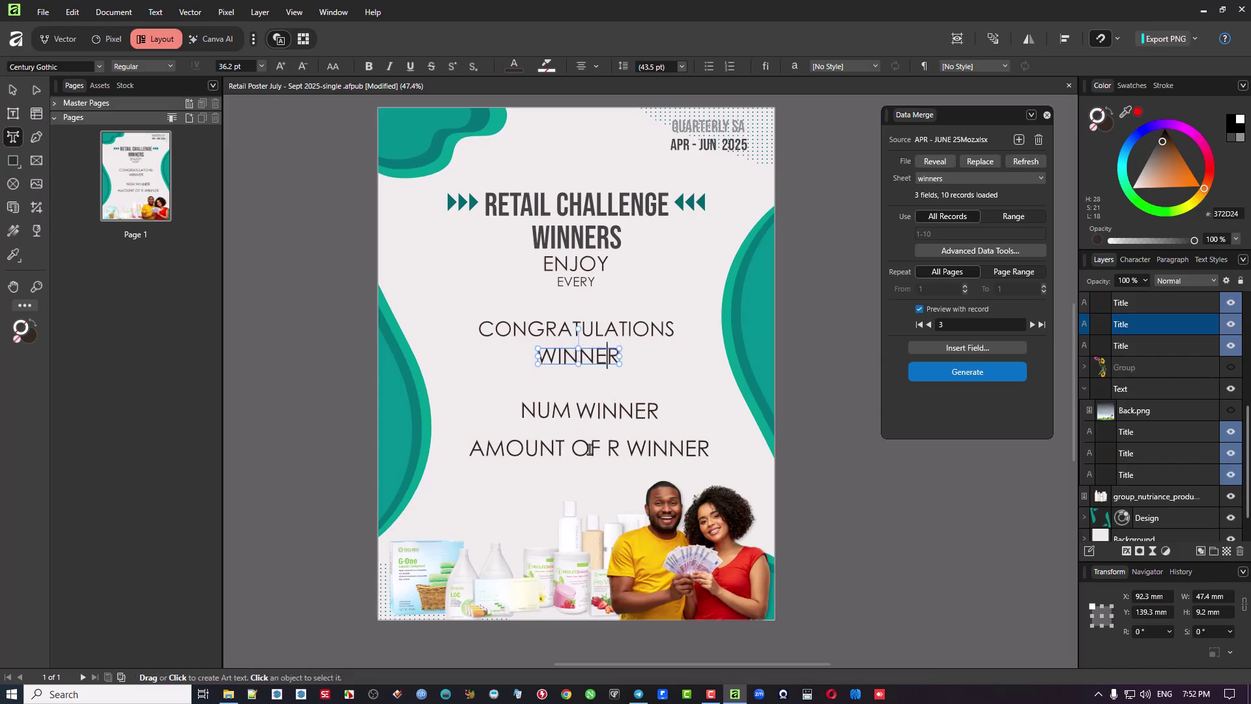
Step: Set the alignment of the WINNER text after AMOUNT OF R to Align Left
{"action": "left_click", "coordinate": [641, 448]}
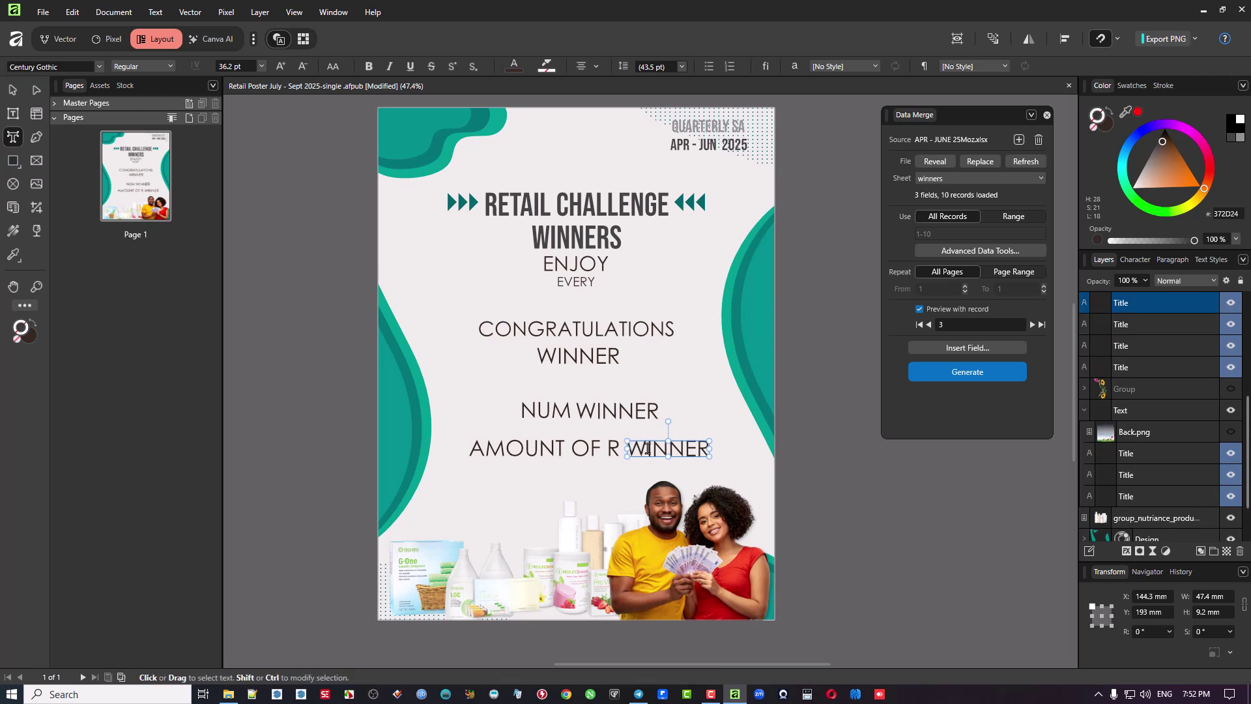
{"action": "left_click_drag", "start_coordinate": [631, 448], "coordinate": [726, 449]}
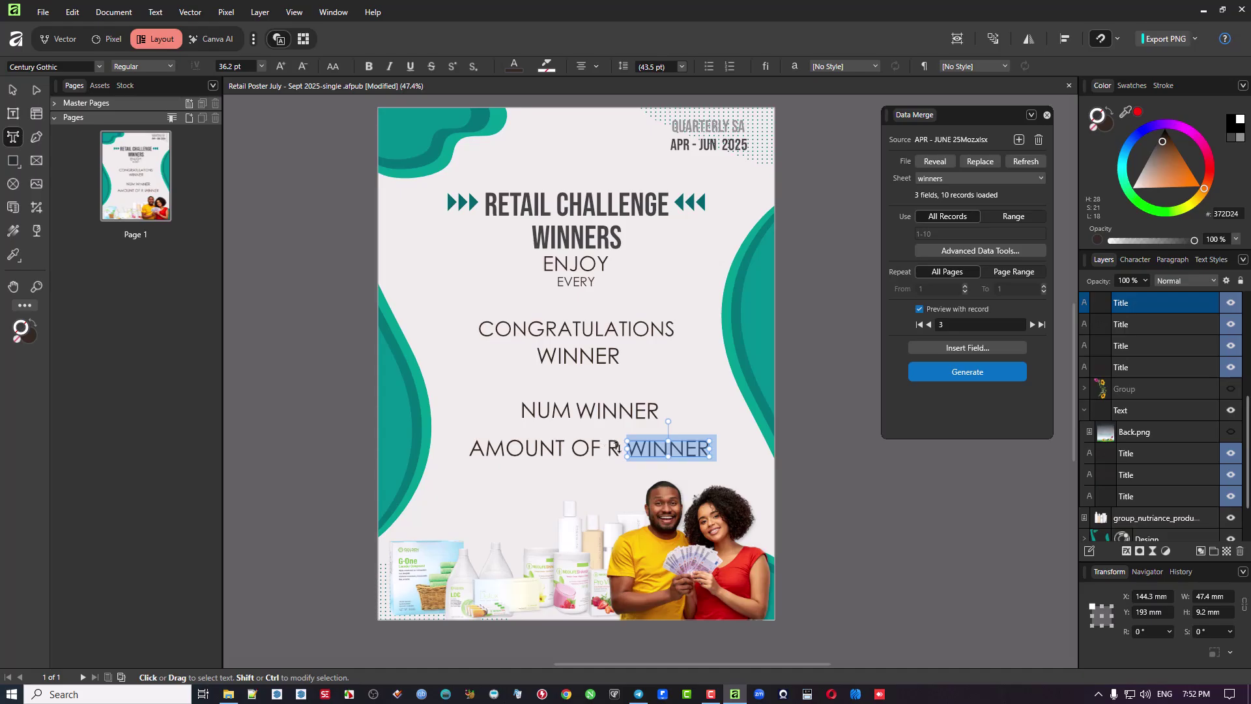
{"action": "left_click", "coordinate": [596, 66]}
{"action": "left_click", "coordinate": [598, 105]}
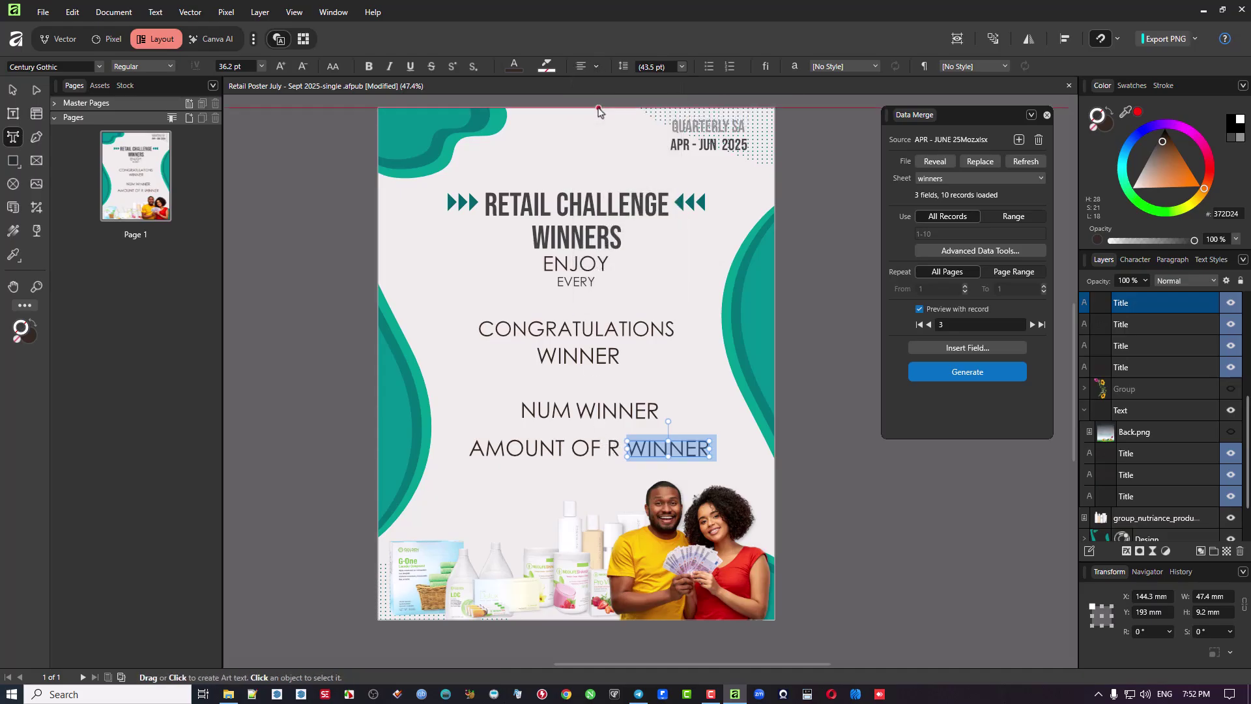
{"action": "left_click", "coordinate": [633, 450]}
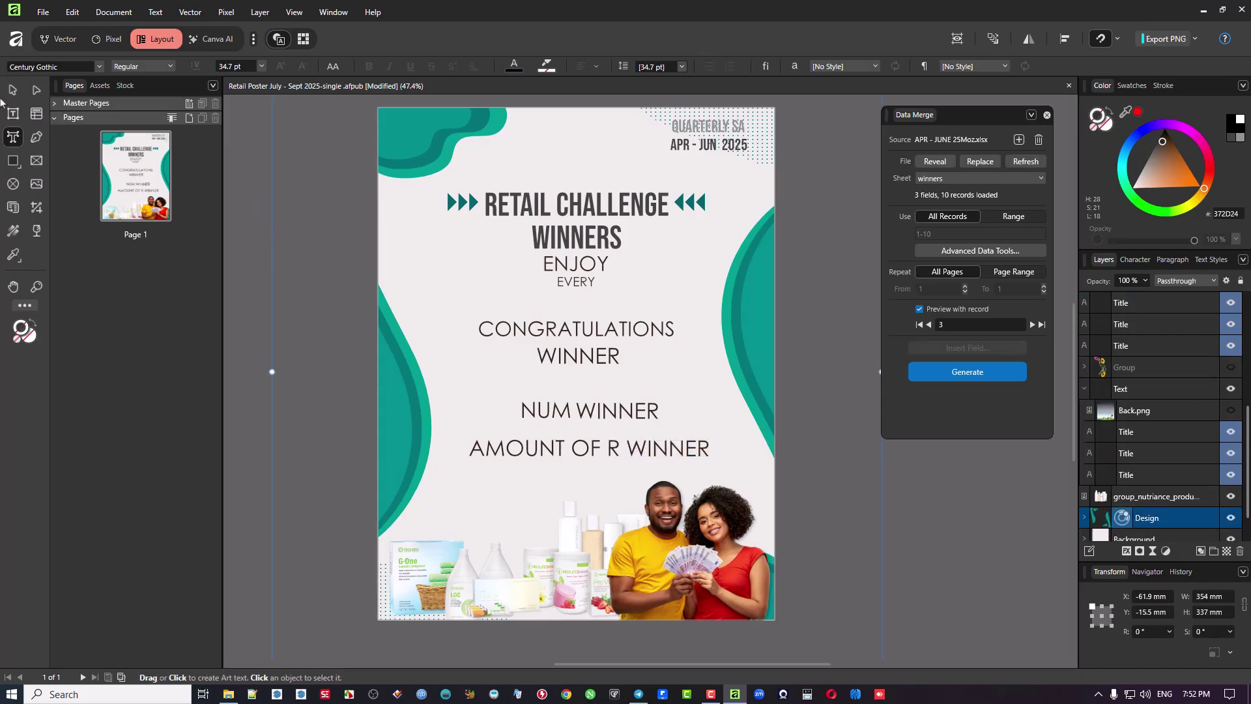
Step: Move the WINNER text after AMOUNT OF R about 2.5 mm left so it sits right against the R
{"action": "key", "text": "v"}
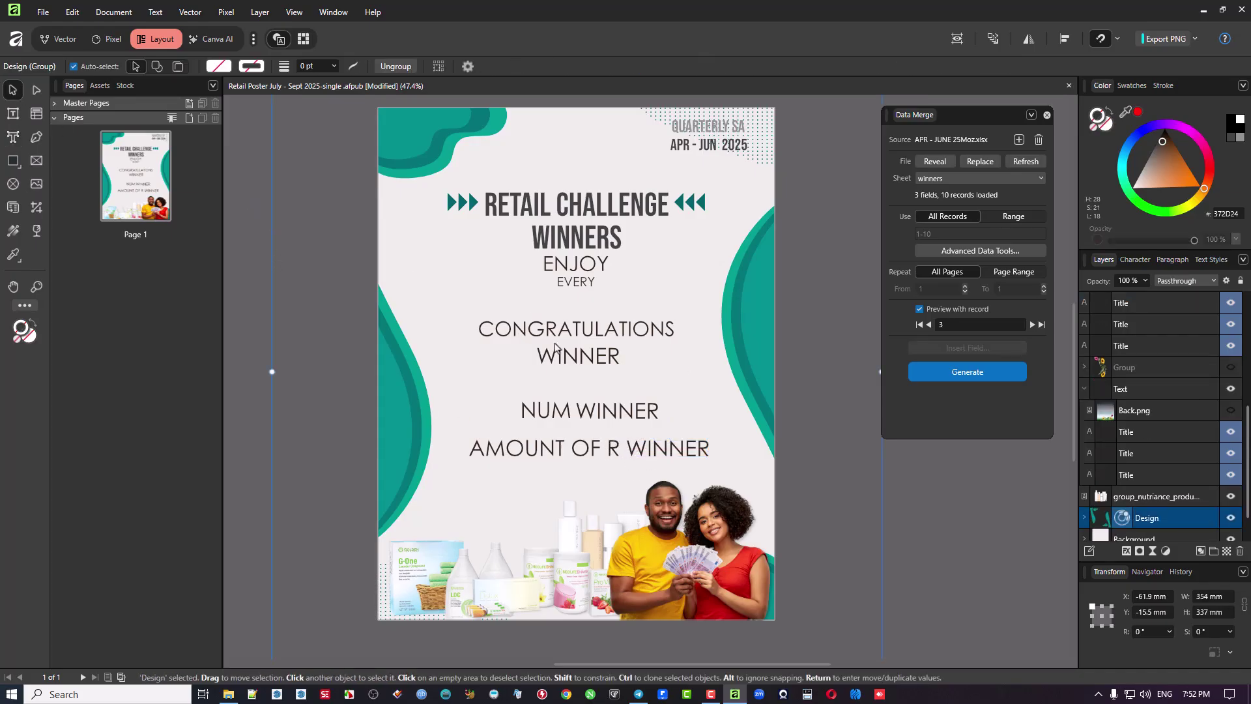
{"action": "left_click", "coordinate": [669, 449]}
{"action": "left_click_drag", "start_coordinate": [669, 450], "coordinate": [669, 451]}
{"action": "left_click", "coordinate": [658, 451]}
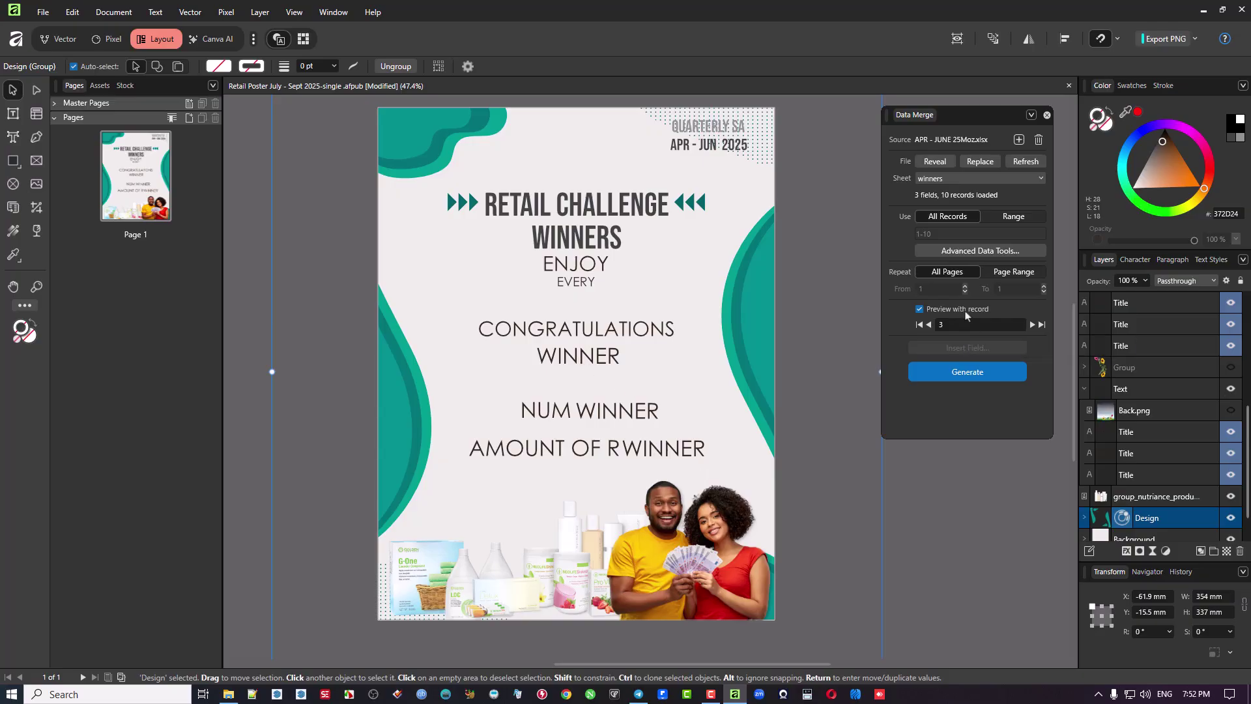
Step: Turn off the record preview and replace the WINNER text below CONGRATULATIONS with the NAME & SURNAME merge field
{"action": "left_click", "coordinate": [919, 310]}
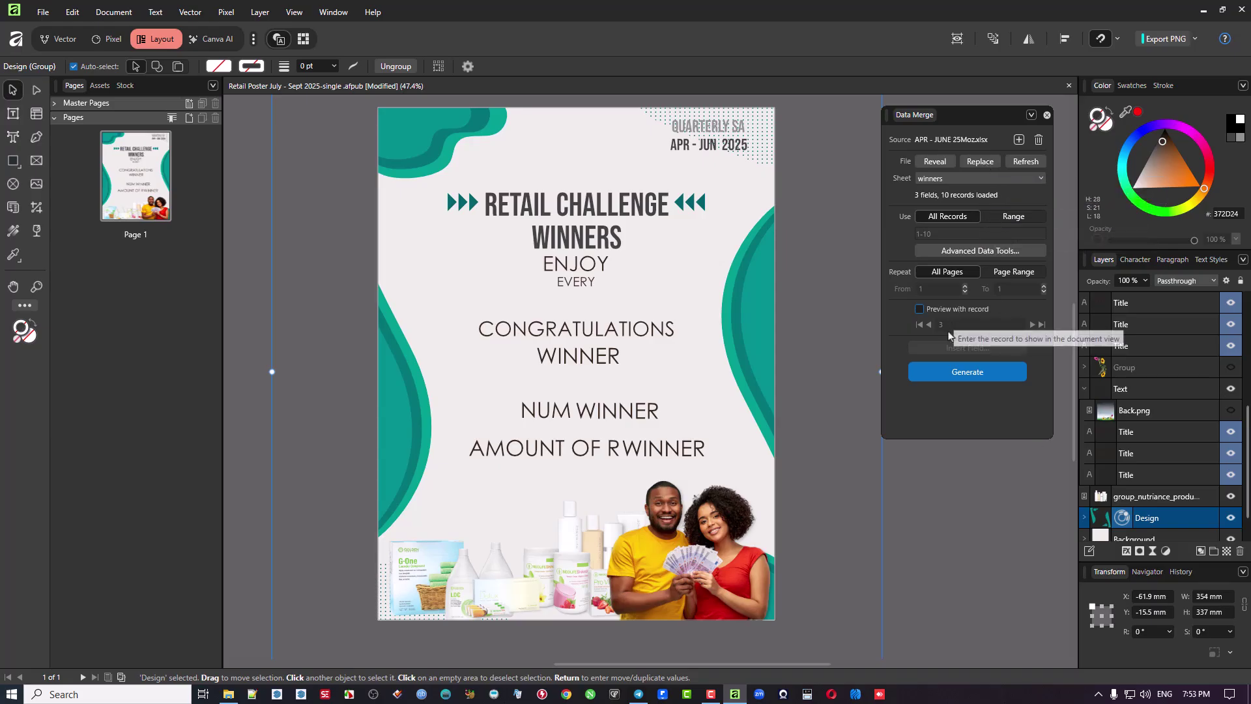
{"action": "left_click", "coordinate": [583, 362]}
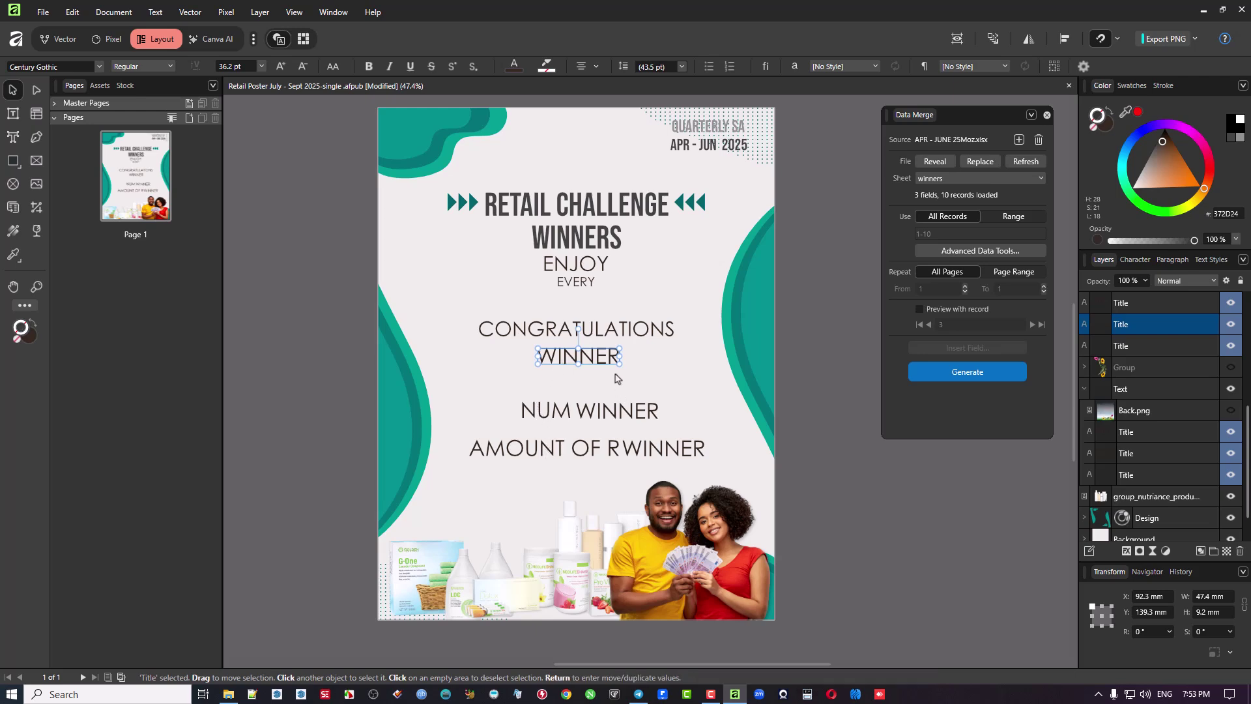
{"action": "double_click", "coordinate": [551, 360]}
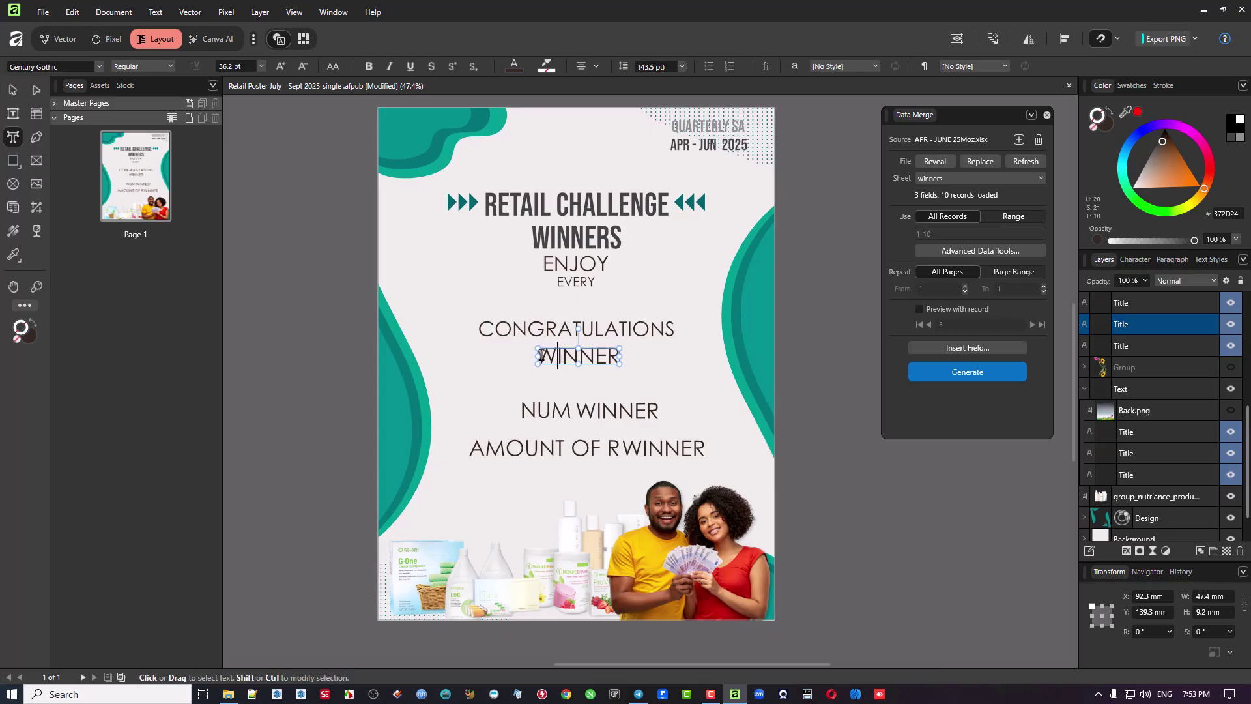
{"action": "left_click_drag", "start_coordinate": [537, 356], "coordinate": [656, 370]}
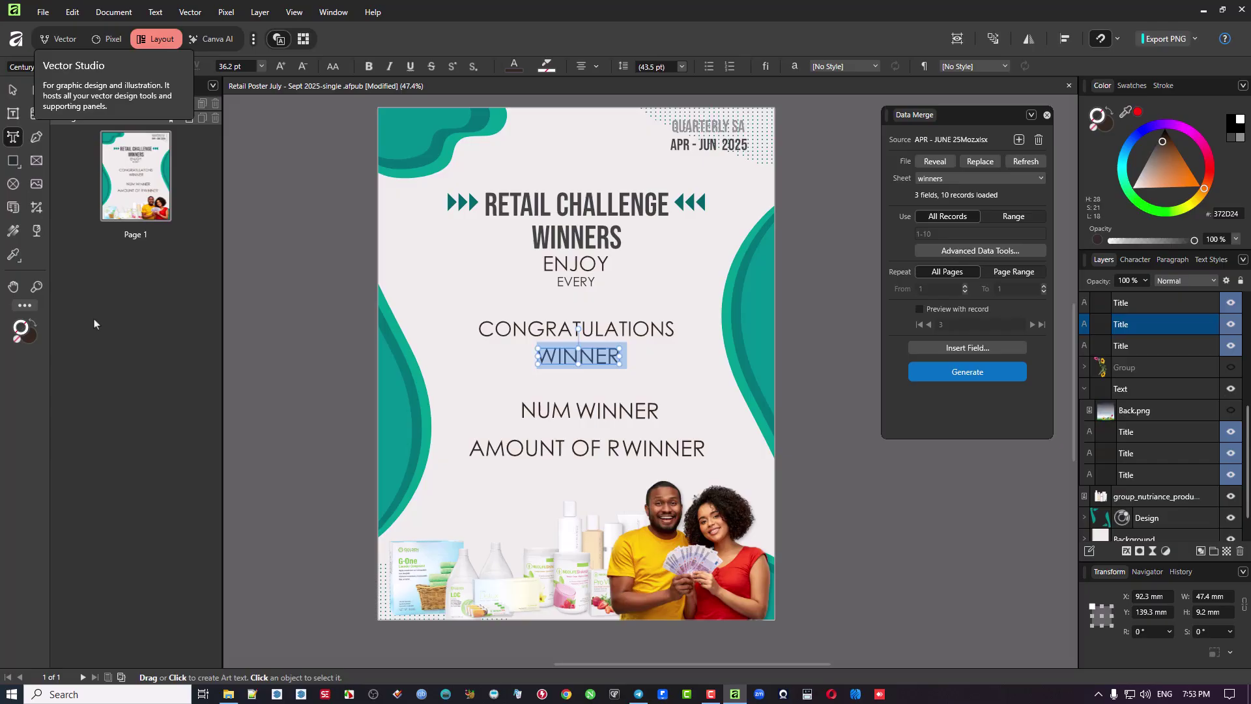
{"action": "left_click", "coordinate": [114, 12]}
{"action": "left_click", "coordinate": [68, 11]}
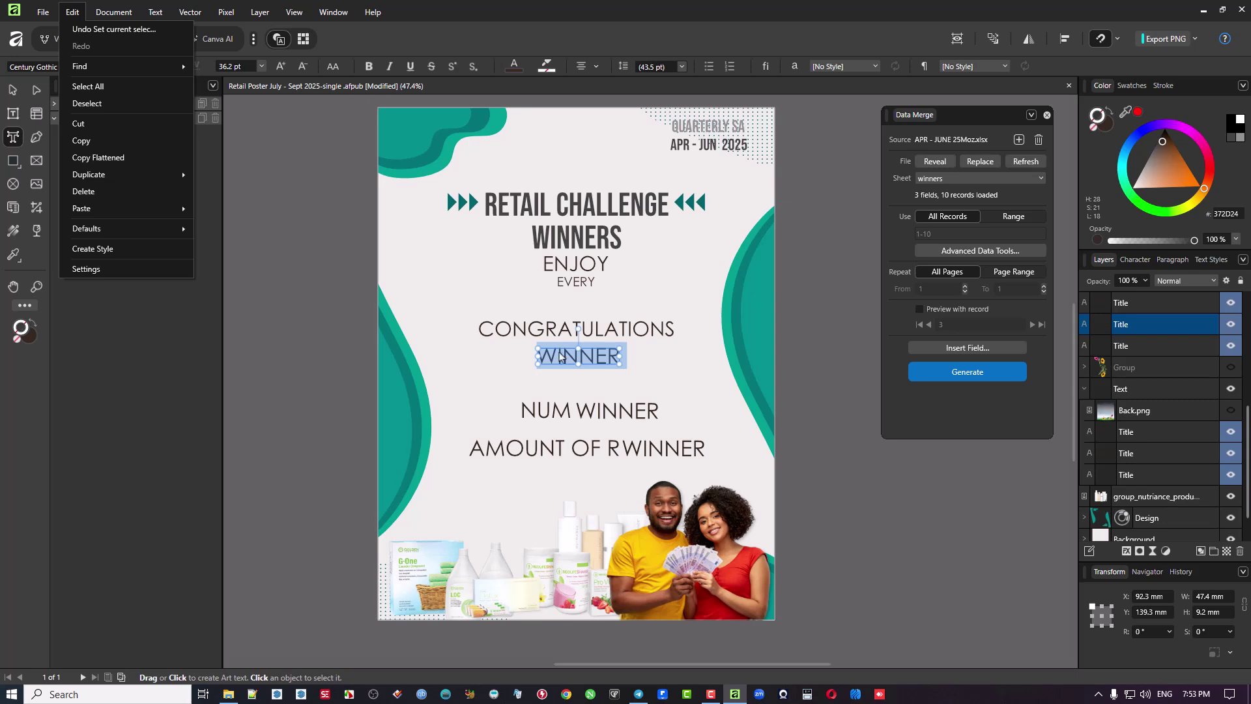
{"action": "left_click", "coordinate": [978, 348]}
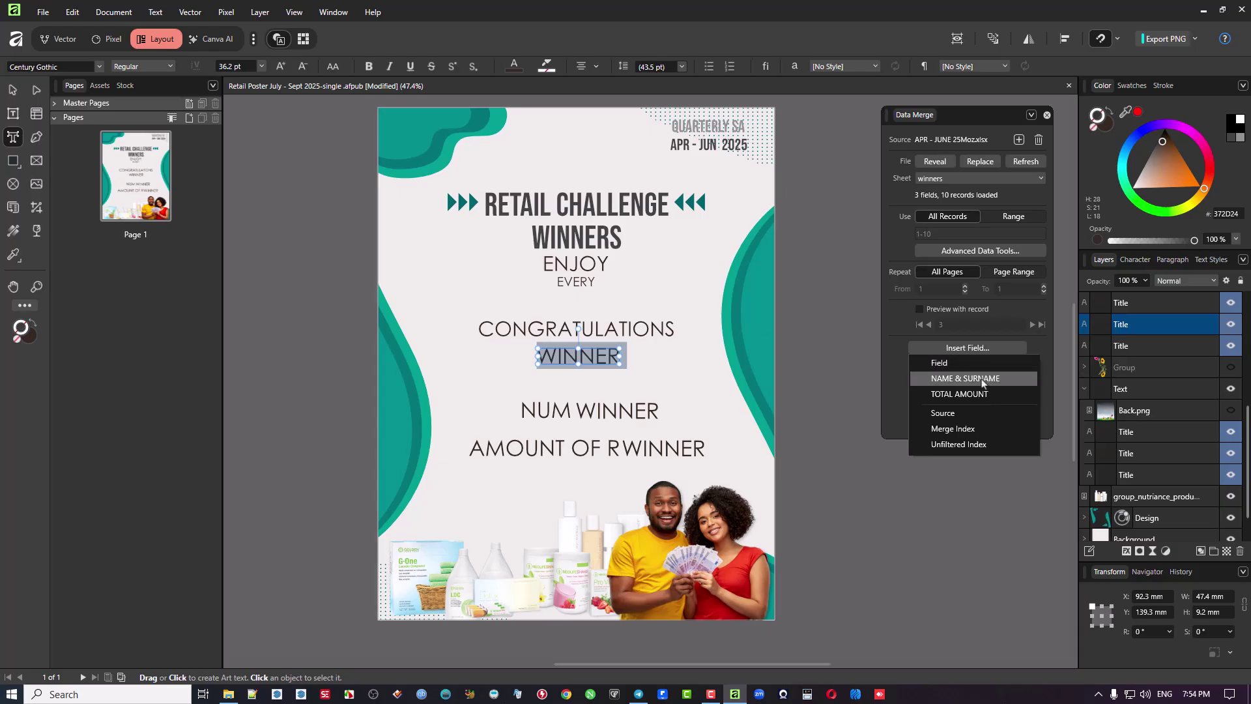
{"action": "left_click", "coordinate": [962, 378]}
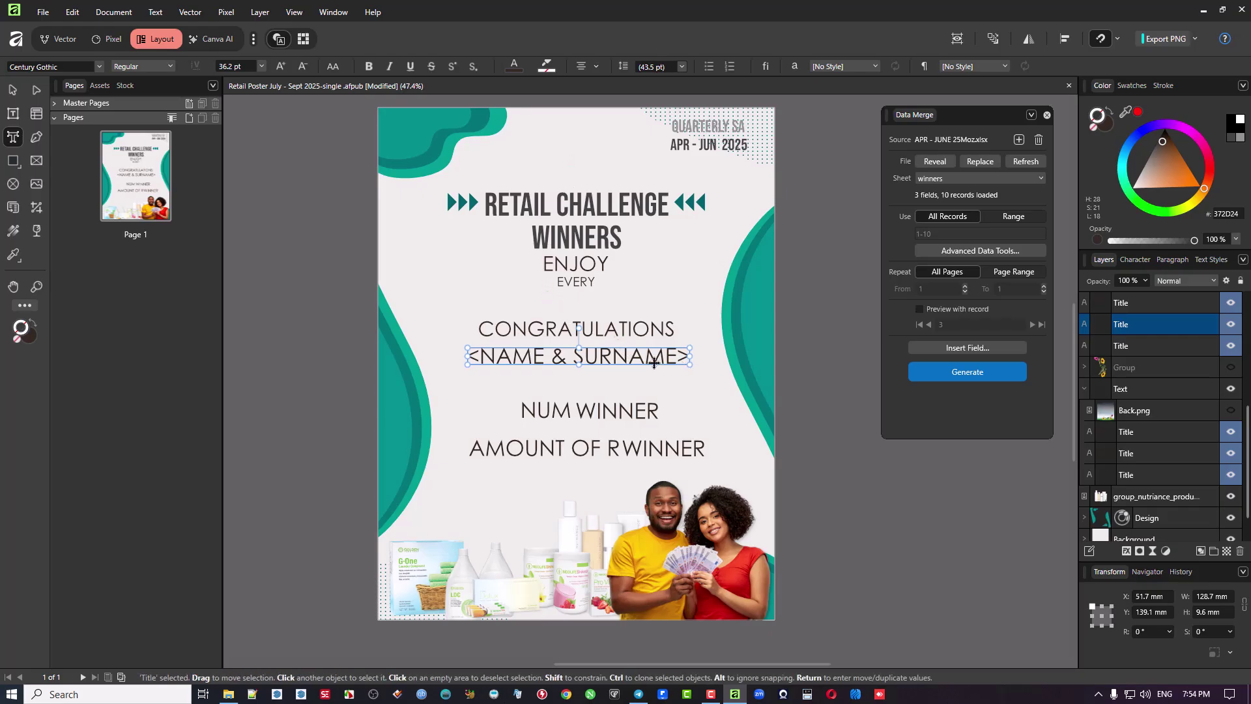
Step: Replace the NUM text in front of WINNER with the merge field named Field
{"action": "left_click", "coordinate": [538, 411]}
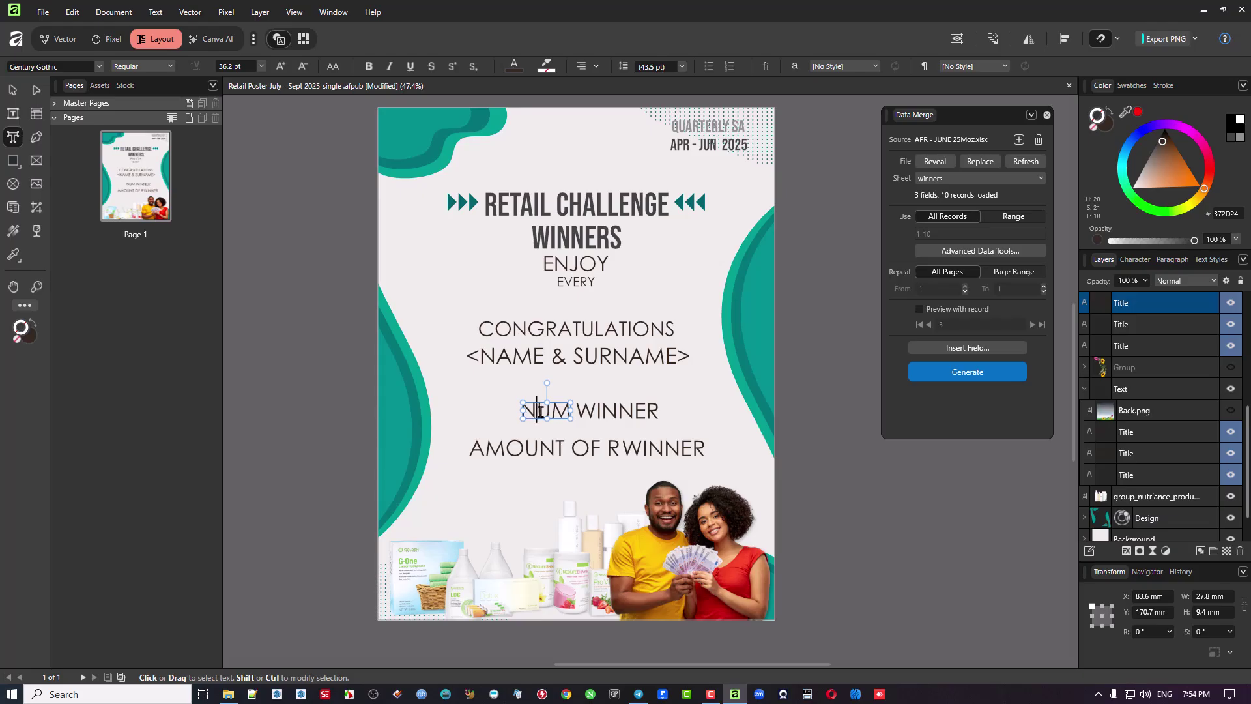
{"action": "left_click_drag", "start_coordinate": [566, 410], "coordinate": [515, 410]}
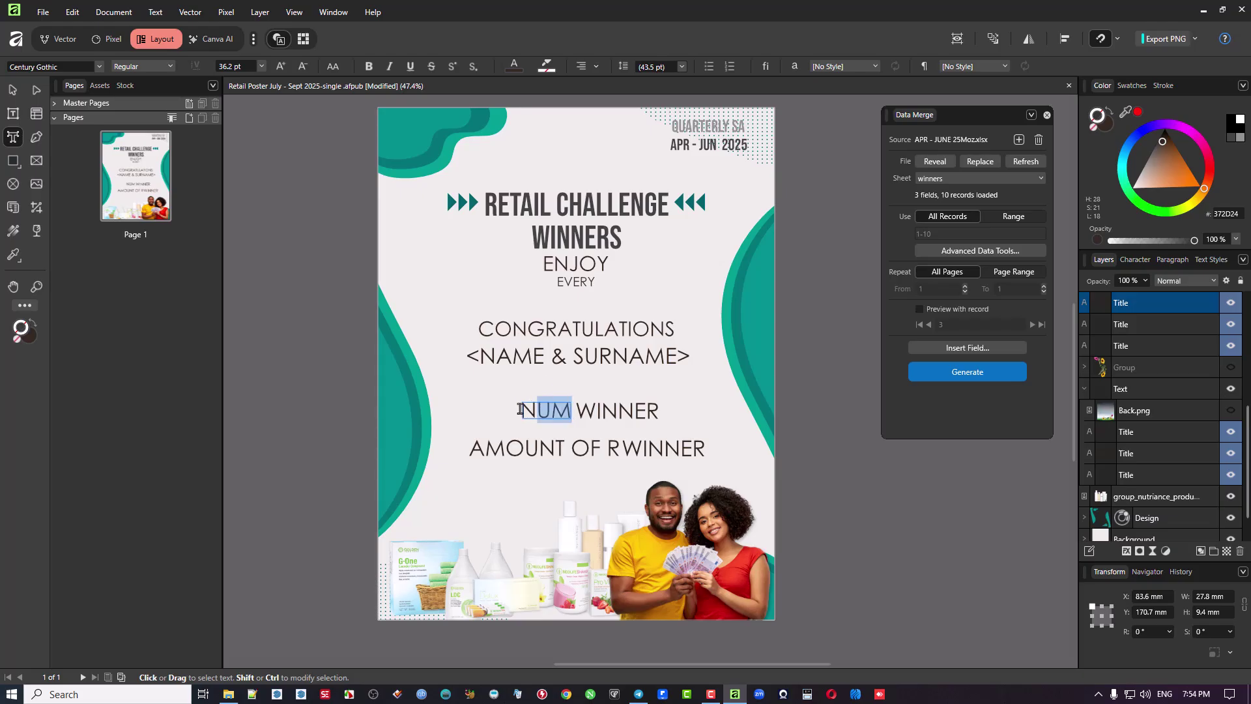
{"action": "left_click", "coordinate": [962, 349]}
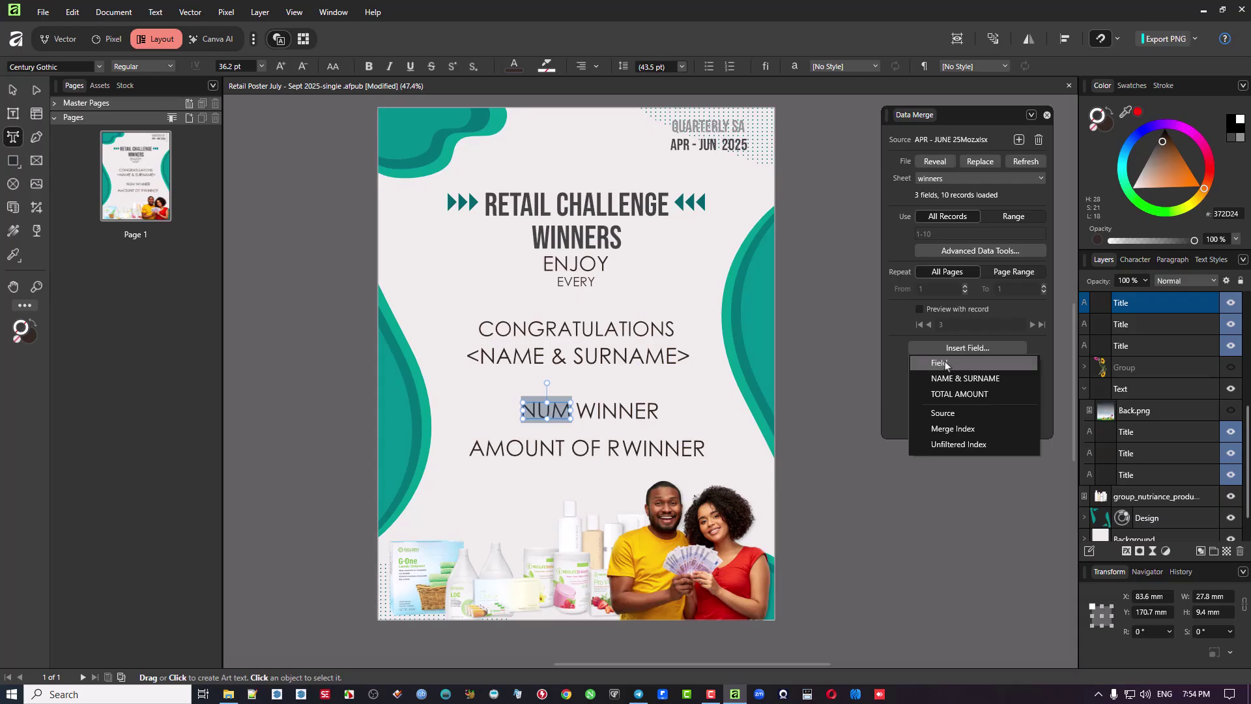
{"action": "left_click", "coordinate": [947, 363]}
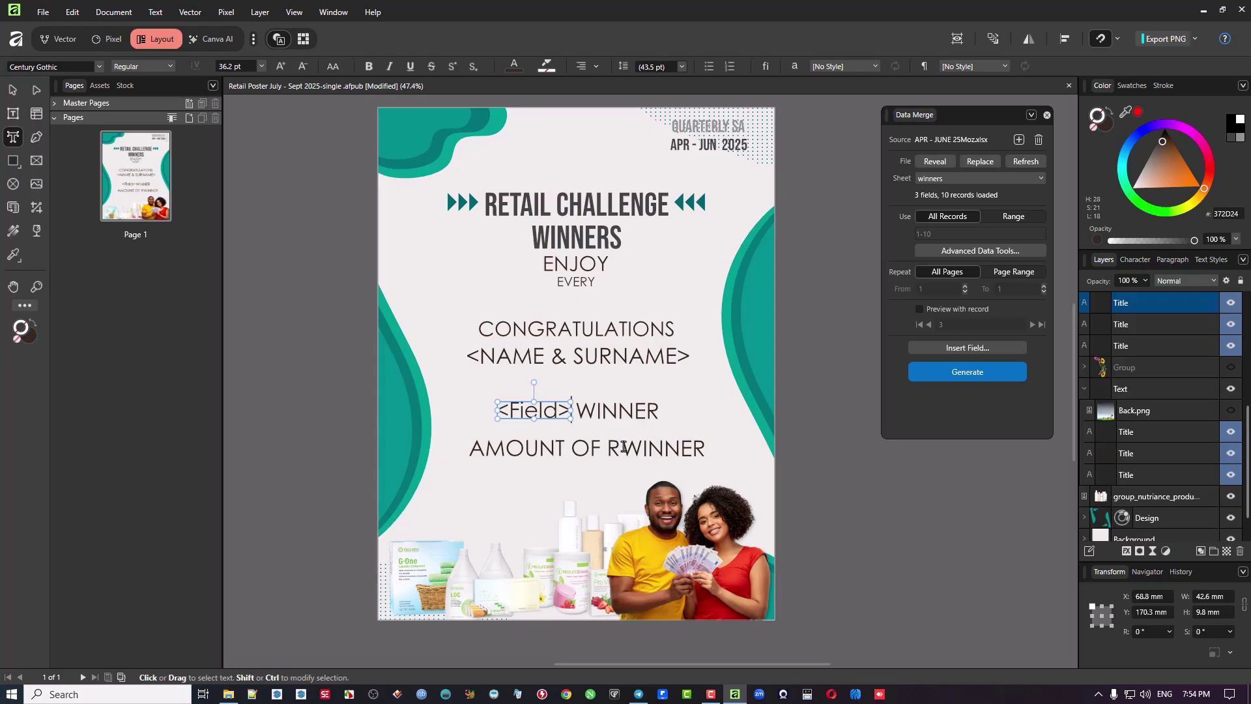
Step: Replace the WINNER text after AMOUNT OF R with the TOTAL AMOUNT merge field
{"action": "left_click_drag", "start_coordinate": [623, 447], "coordinate": [713, 448]}
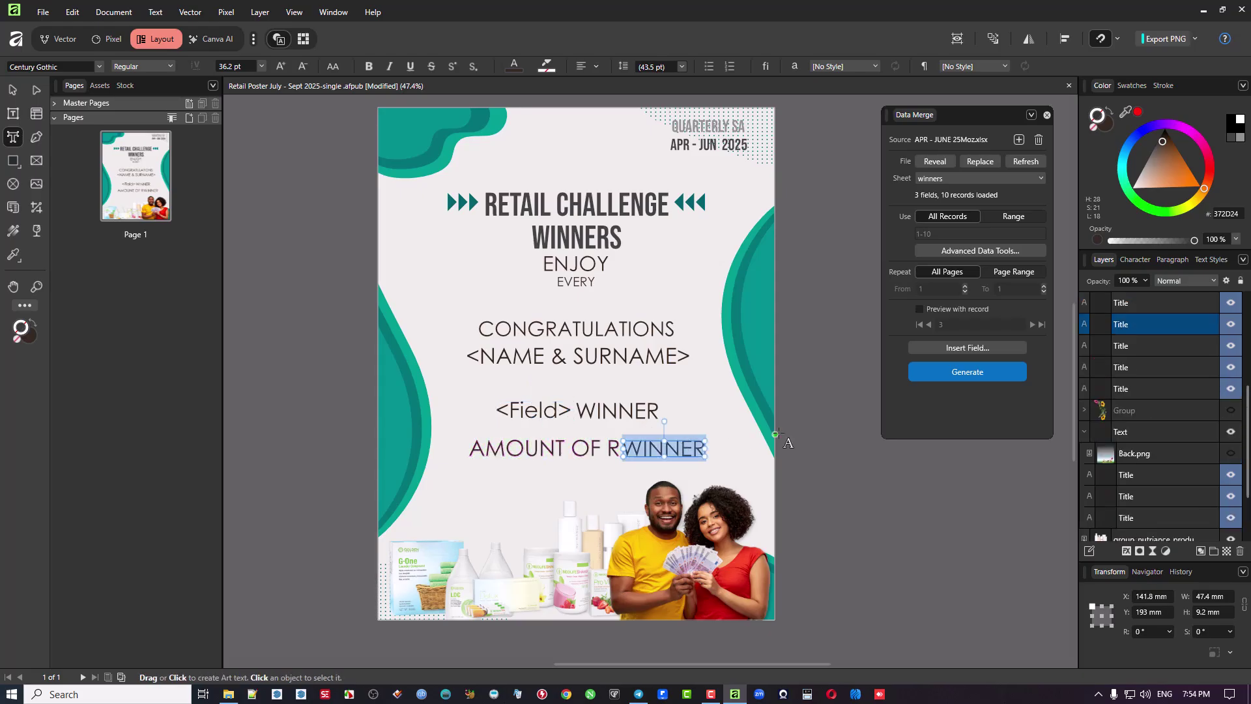
{"action": "left_click", "coordinate": [977, 348]}
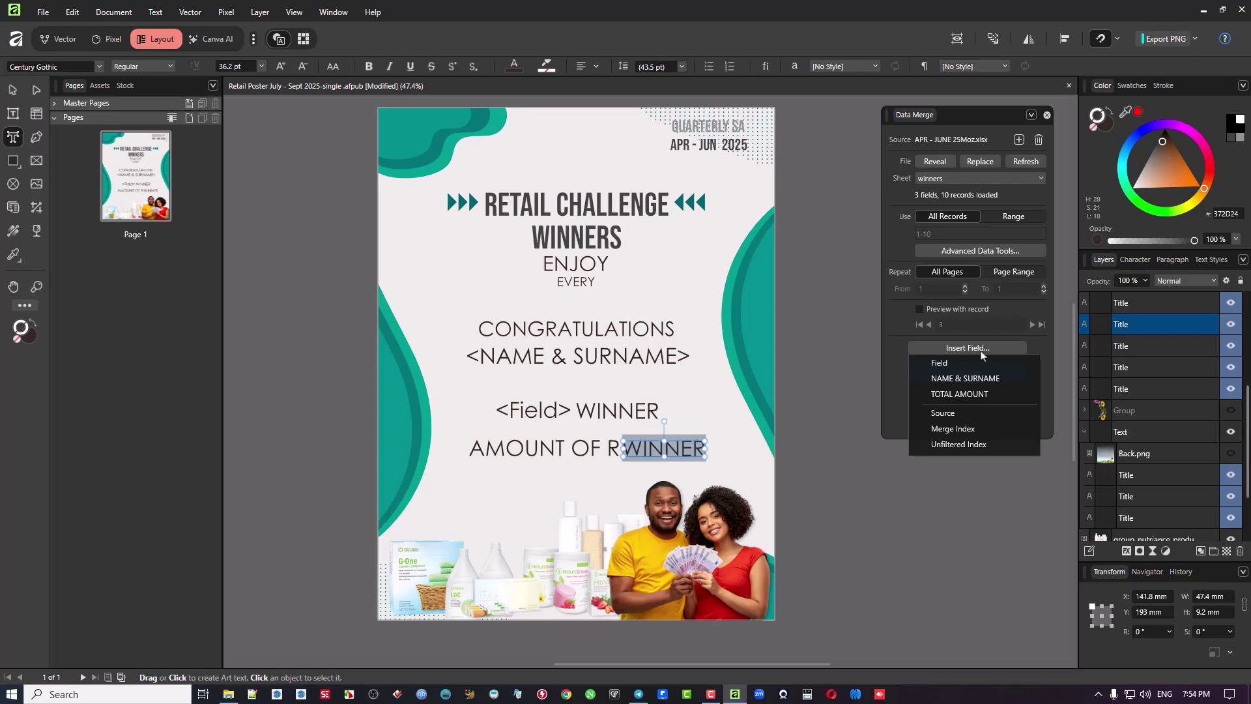
{"action": "left_click", "coordinate": [976, 394]}
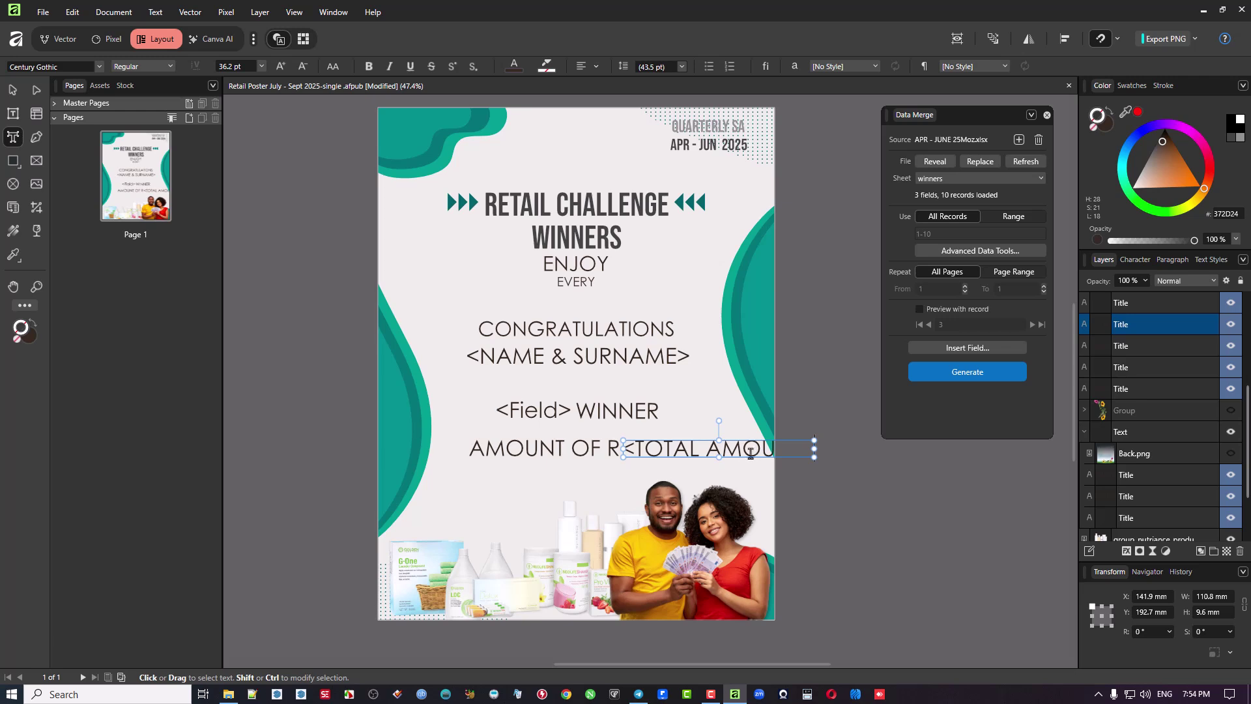
{"action": "left_click", "coordinate": [841, 381]}
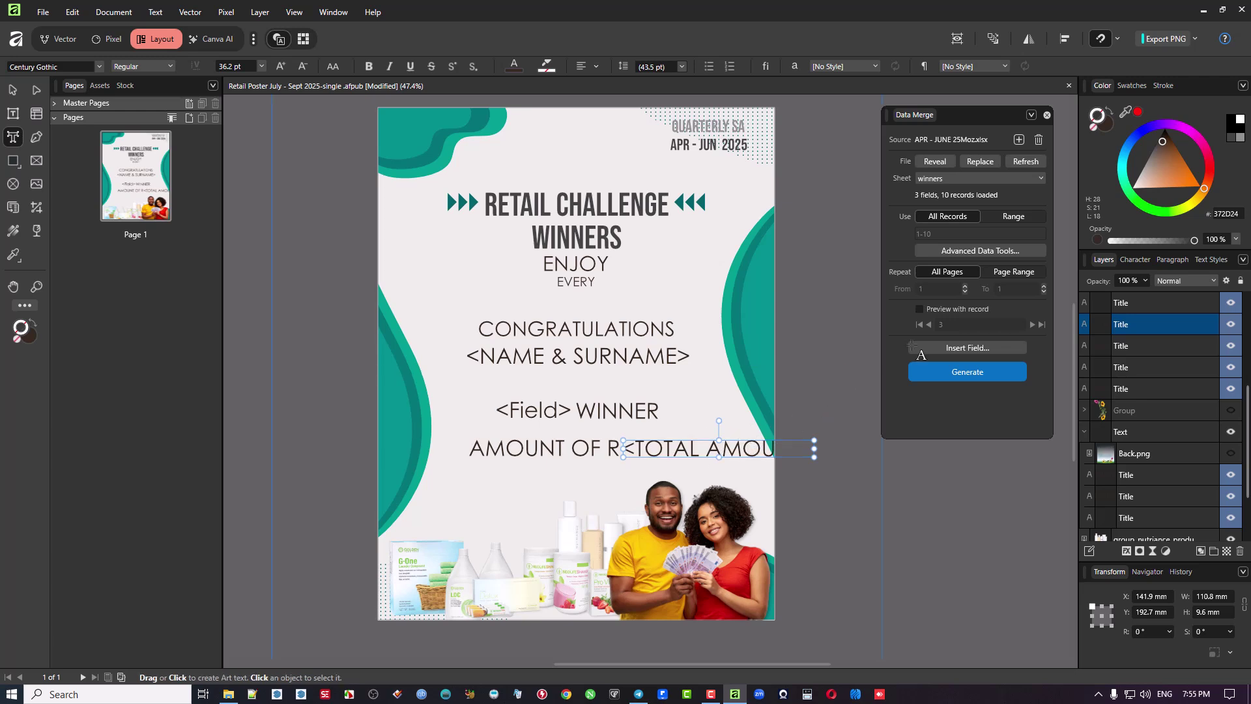
Step: Turn on the record preview and step forward to record 6 to check the merged fields
{"action": "left_click", "coordinate": [920, 310]}
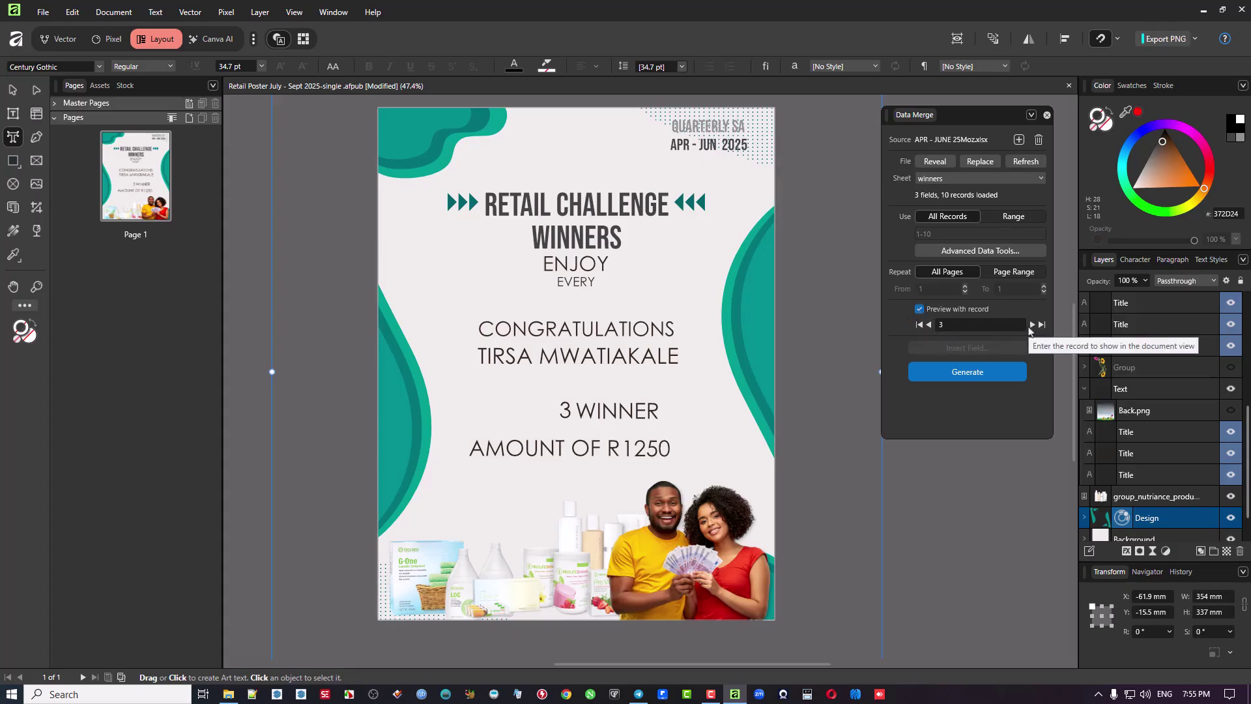
{"action": "left_click", "coordinate": [1032, 325]}
{"action": "left_click", "coordinate": [1032, 325]}
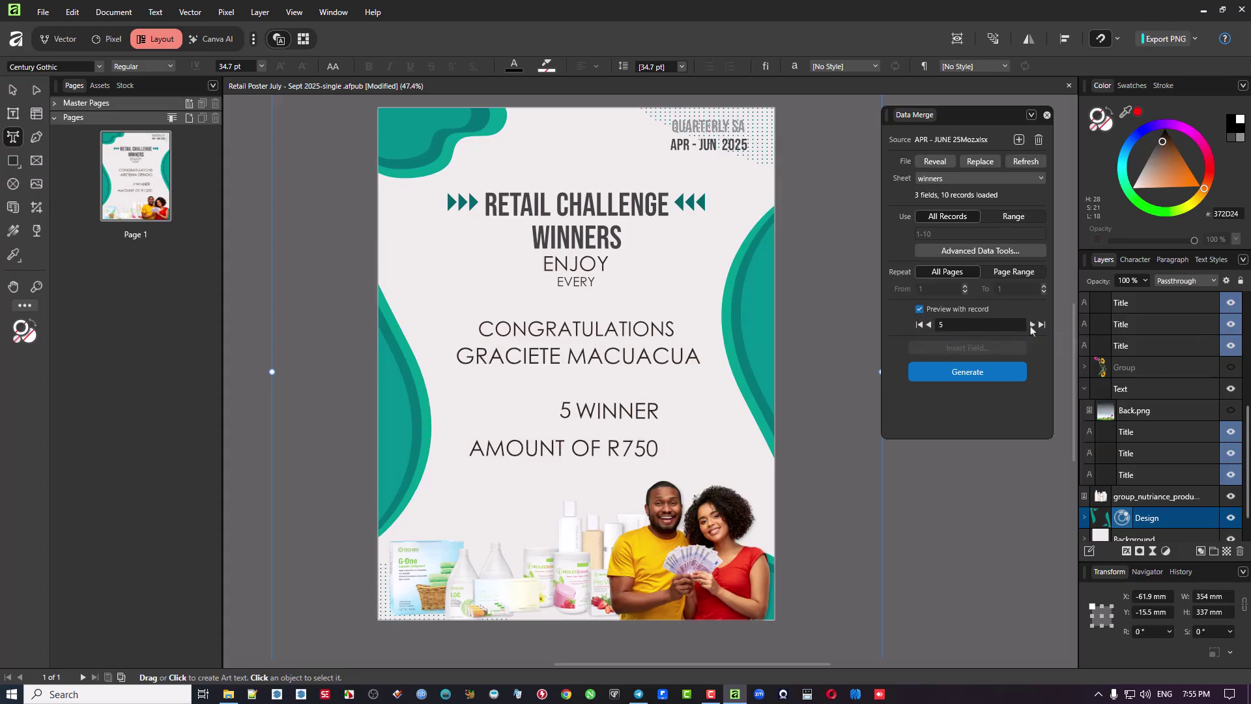
{"action": "left_click", "coordinate": [1032, 326]}
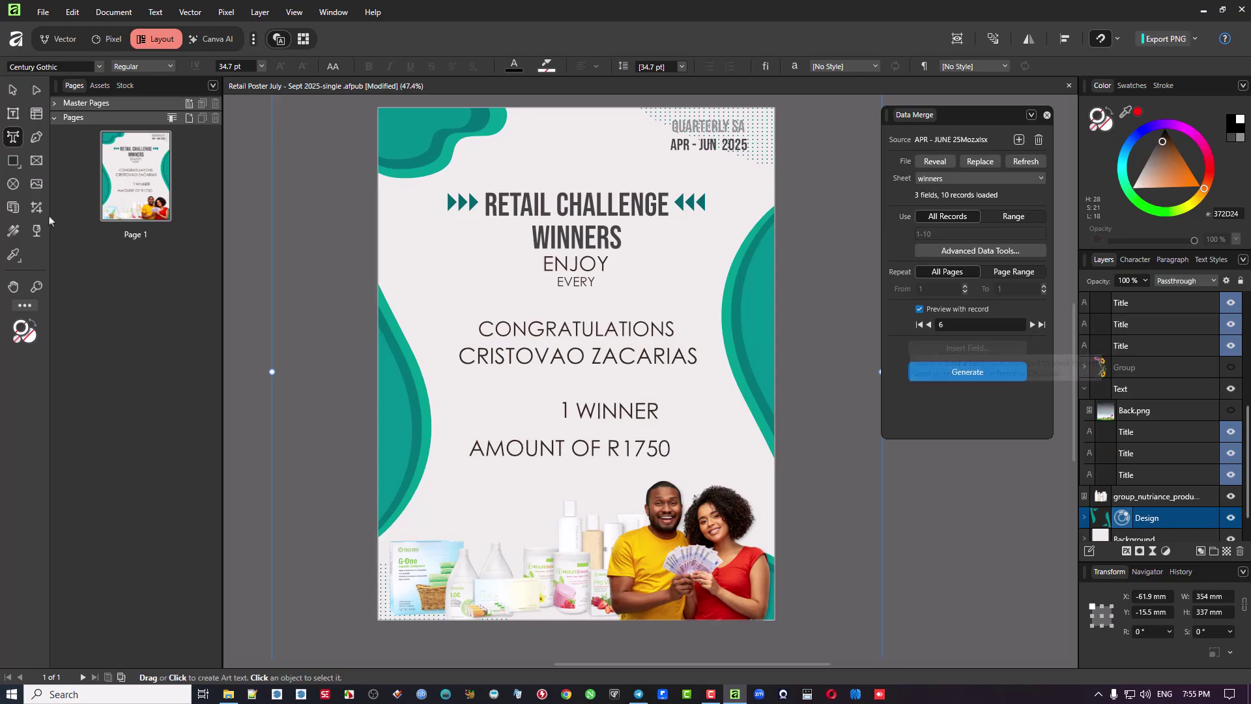
{"action": "key", "text": "v"}
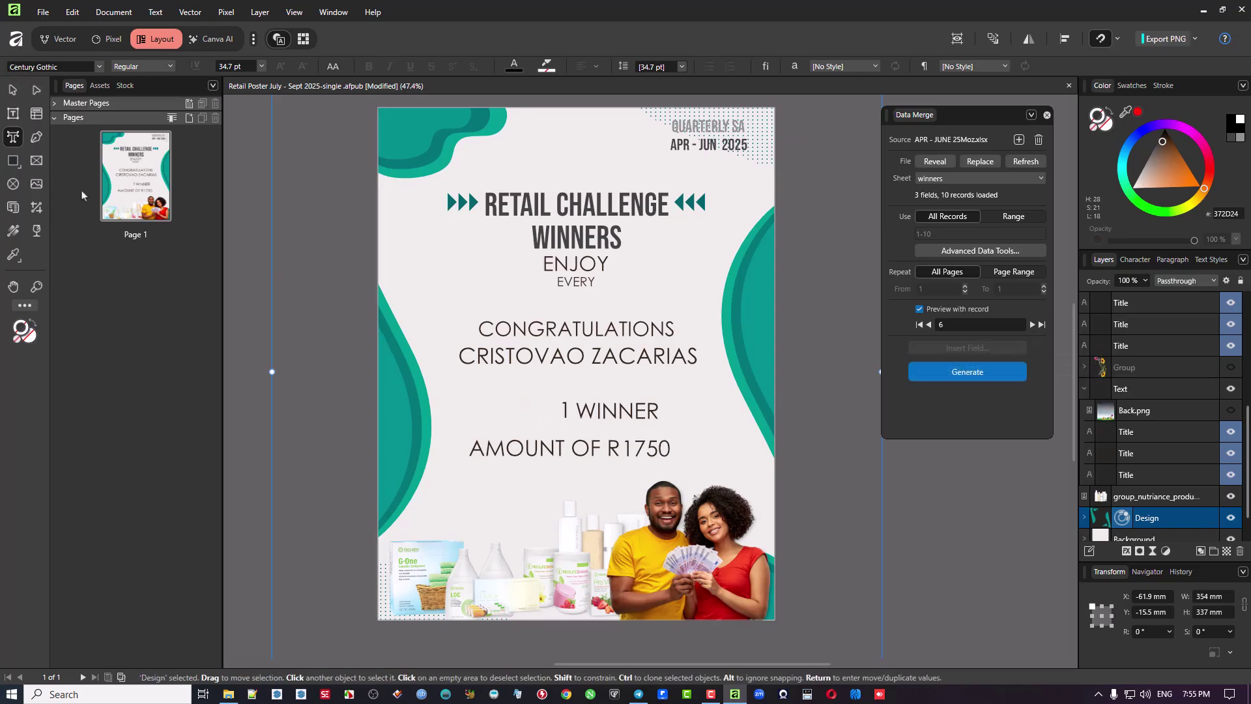
{"action": "left_click", "coordinate": [8, 95]}
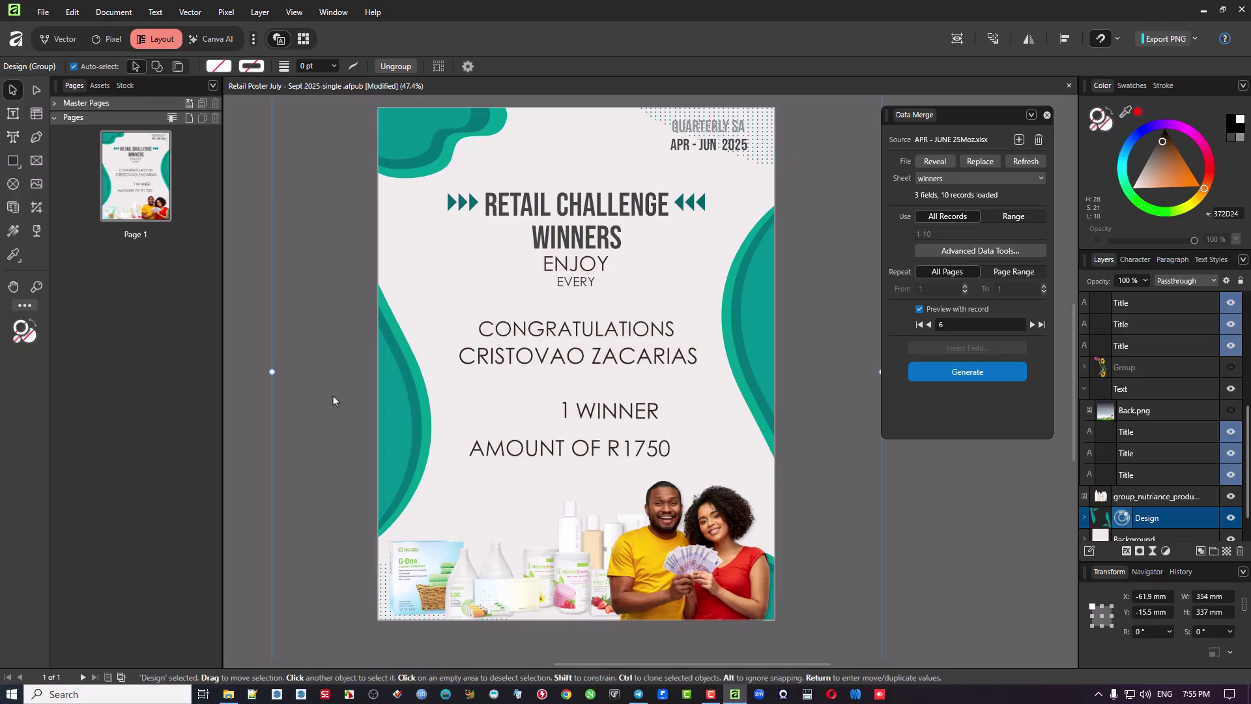
{"action": "left_click_drag", "start_coordinate": [431, 402], "coordinate": [736, 429]}
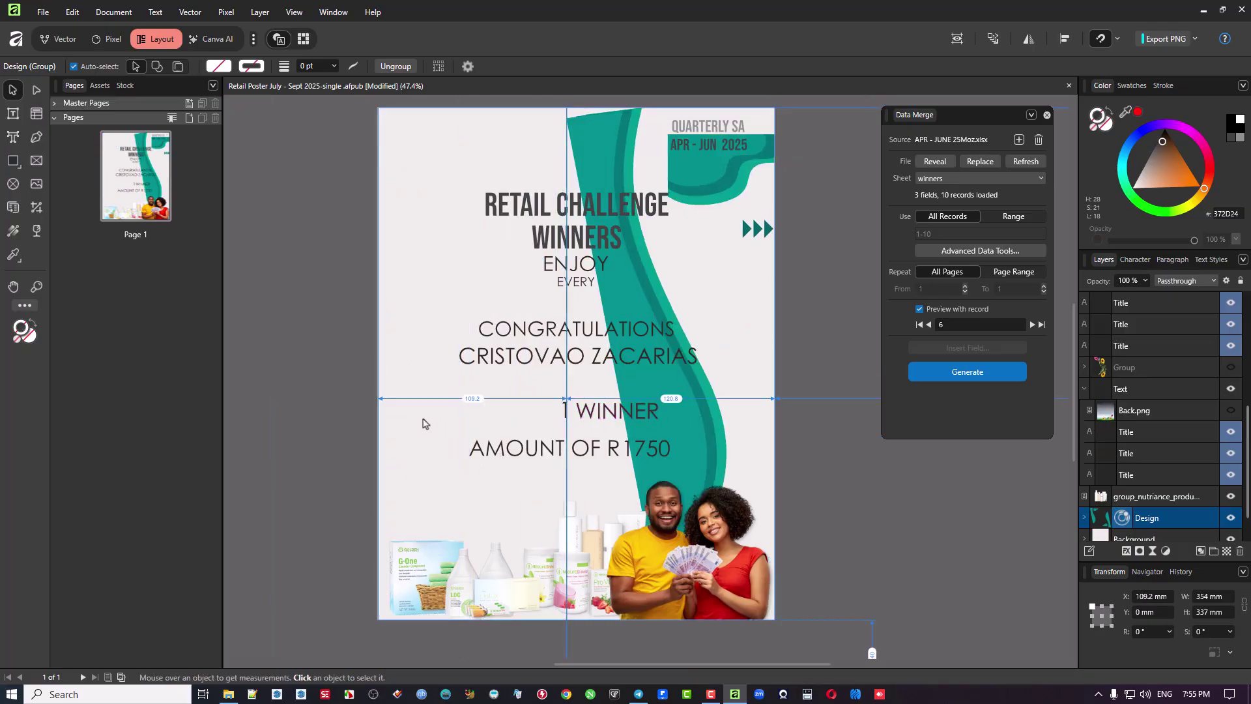
{"action": "left_click", "coordinate": [73, 11]}
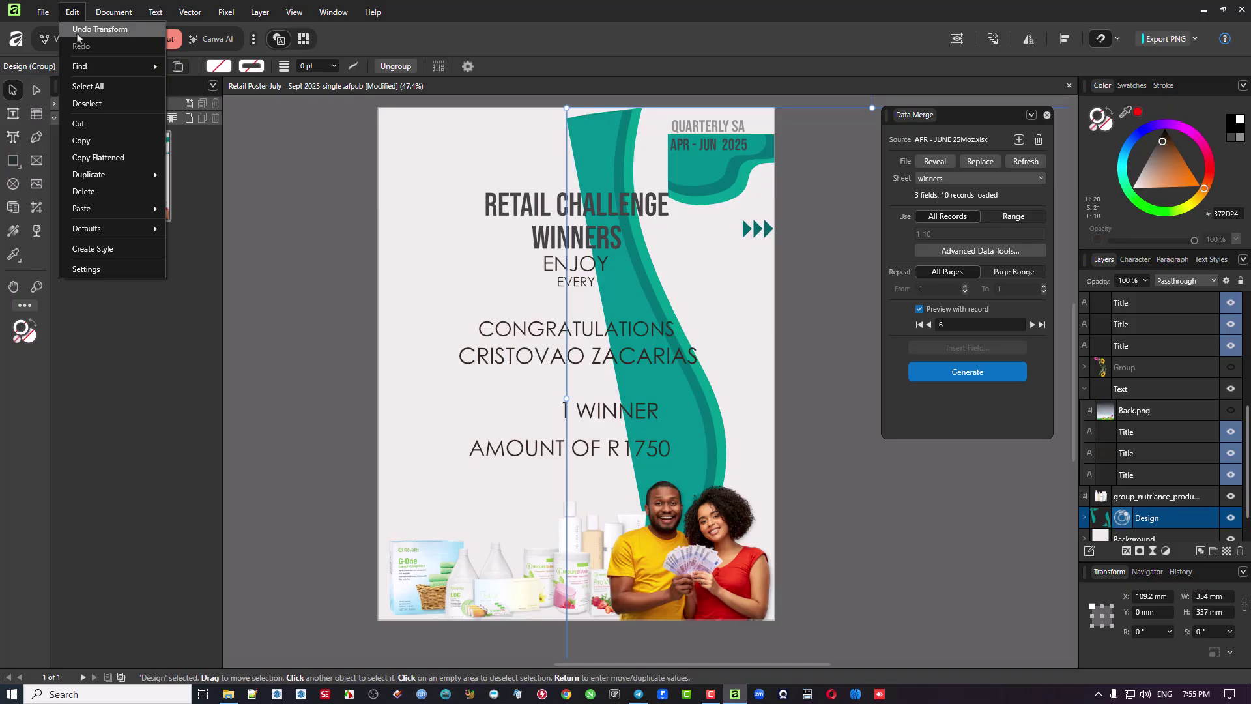
{"action": "left_click", "coordinate": [81, 27]}
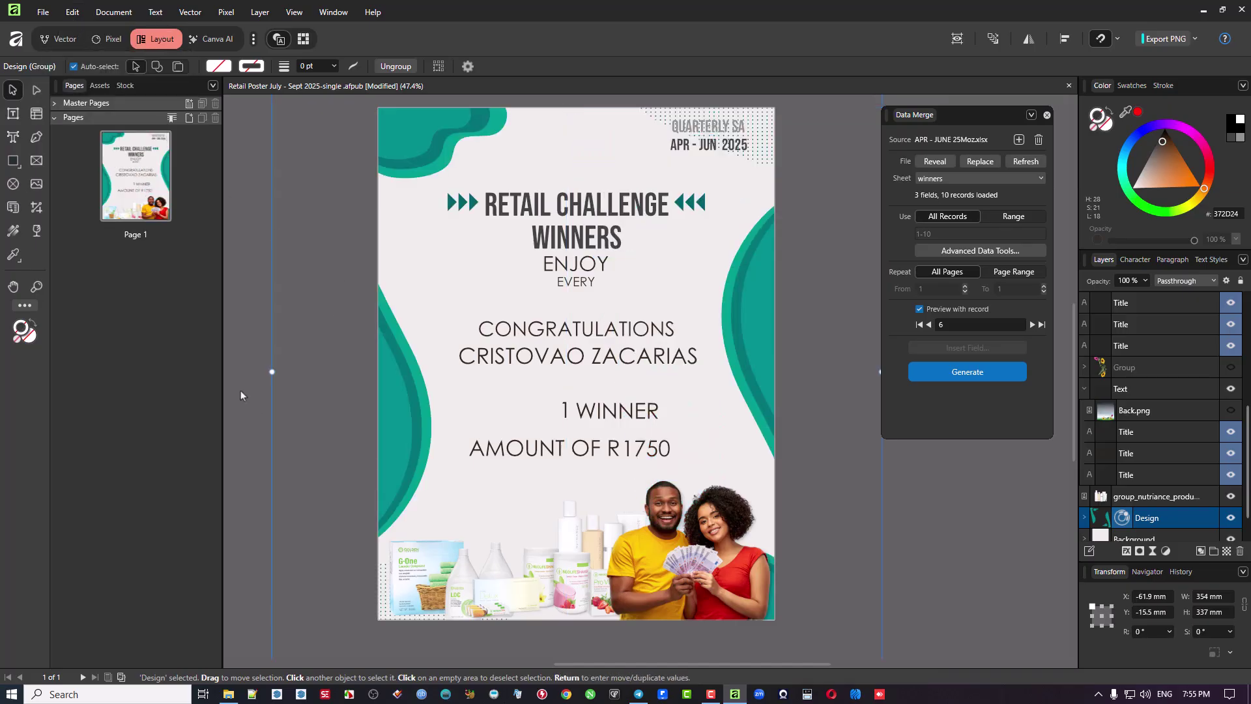
Step: Move the number field and its WINNER text together to about X 88 mm, Y 165 mm, centred below the winner's name
{"action": "left_click", "coordinate": [617, 415]}
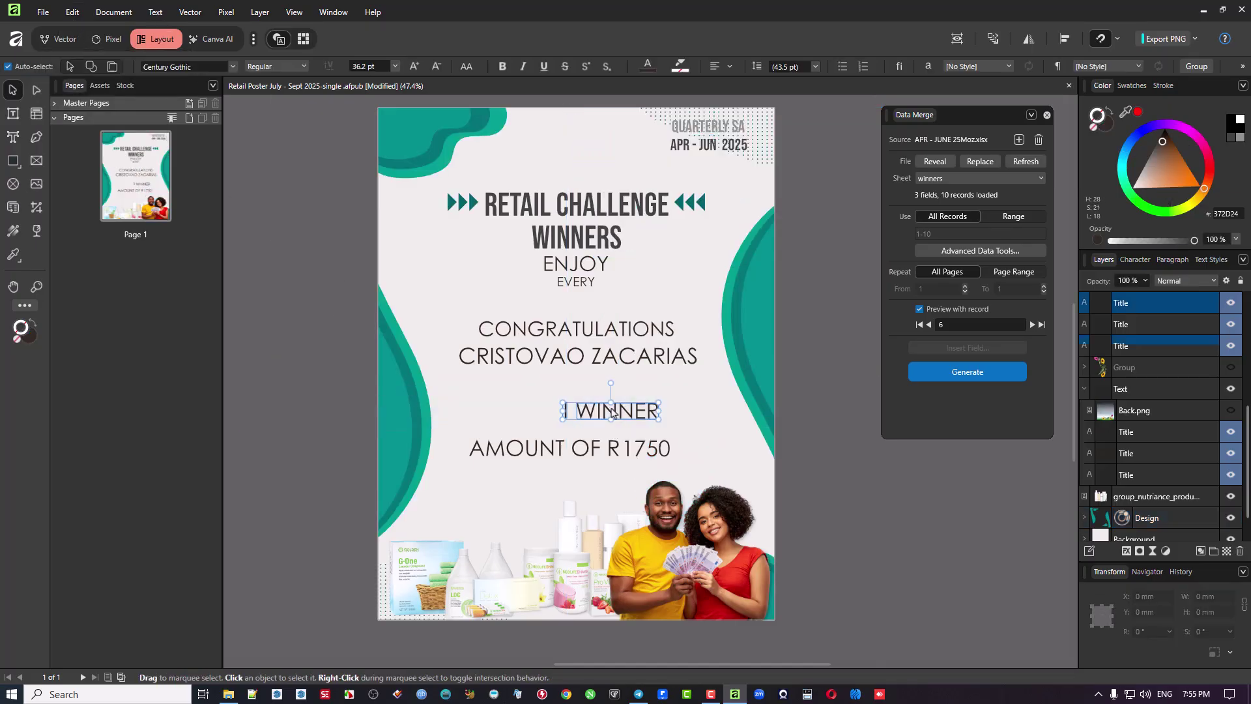
{"action": "left_click_drag", "start_coordinate": [617, 414], "coordinate": [575, 410]}
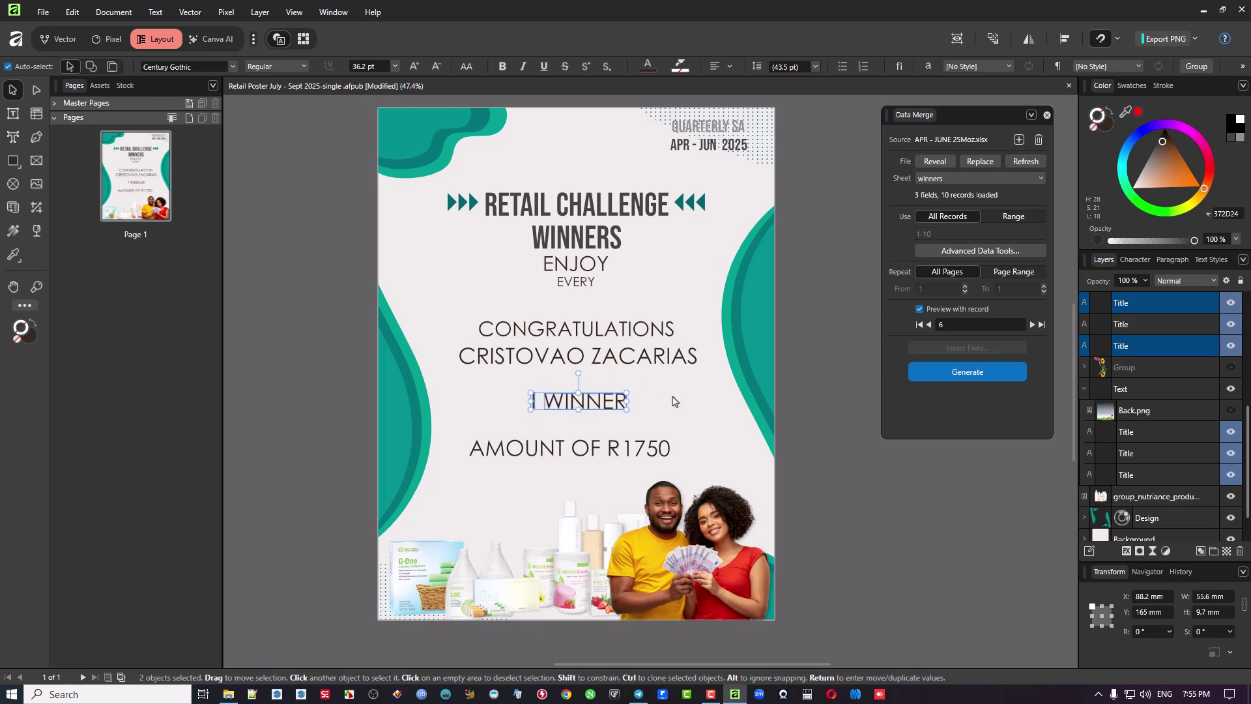
Step: Step the merge preview forward to record 8 to check the repositioned winner line with other records
{"action": "left_click", "coordinate": [856, 395]}
{"action": "left_click", "coordinate": [1033, 325]}
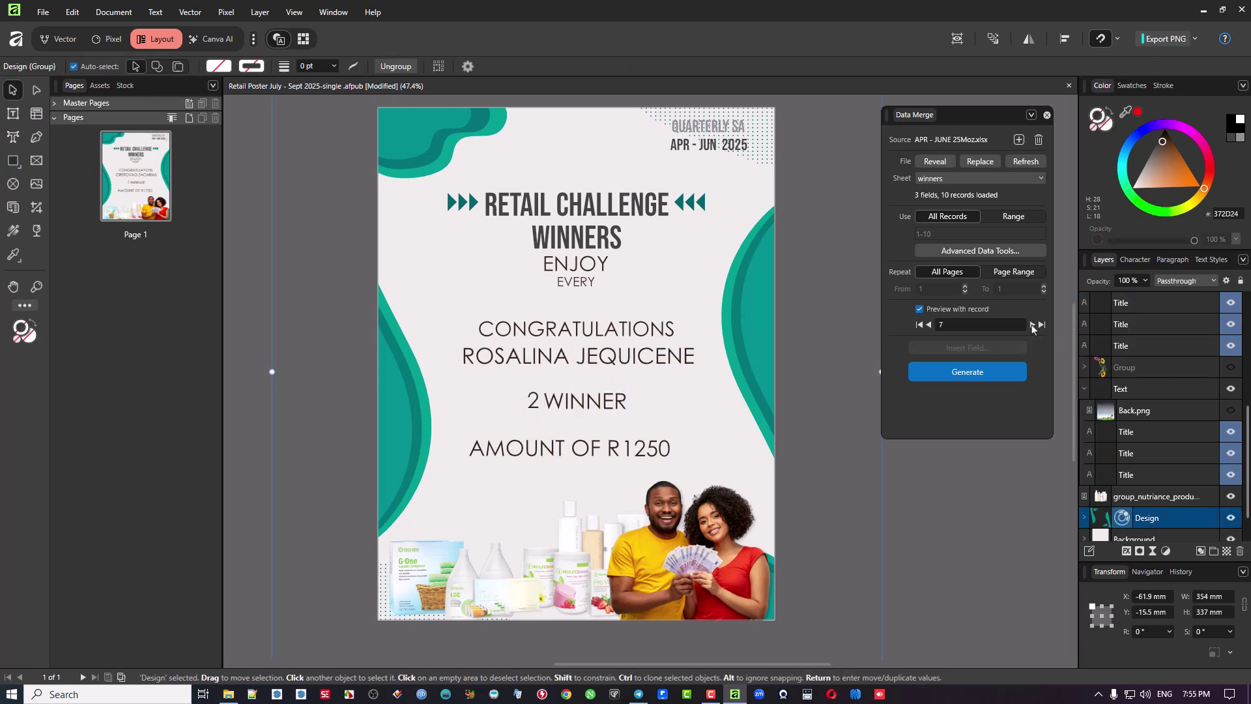
{"action": "left_click", "coordinate": [1032, 325]}
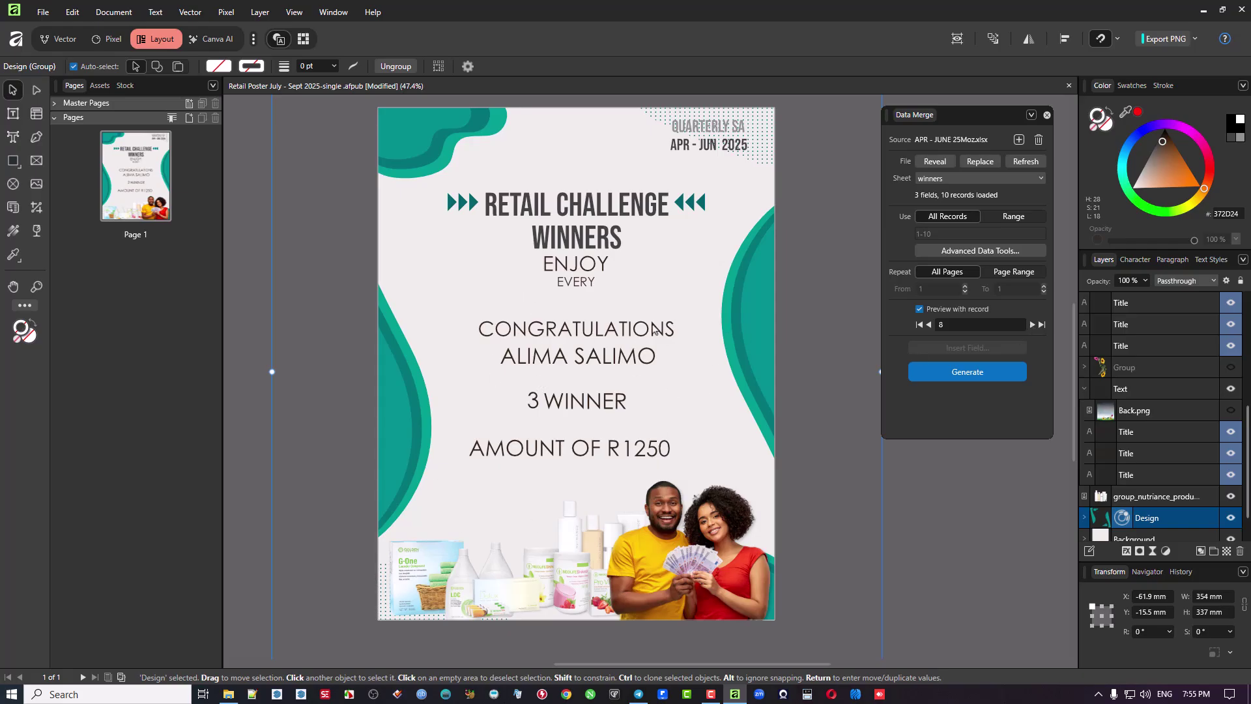
Step: Make the winner's name field bold and check it in the merge preview on record 10 and back on record 1
{"action": "left_click", "coordinate": [560, 365]}
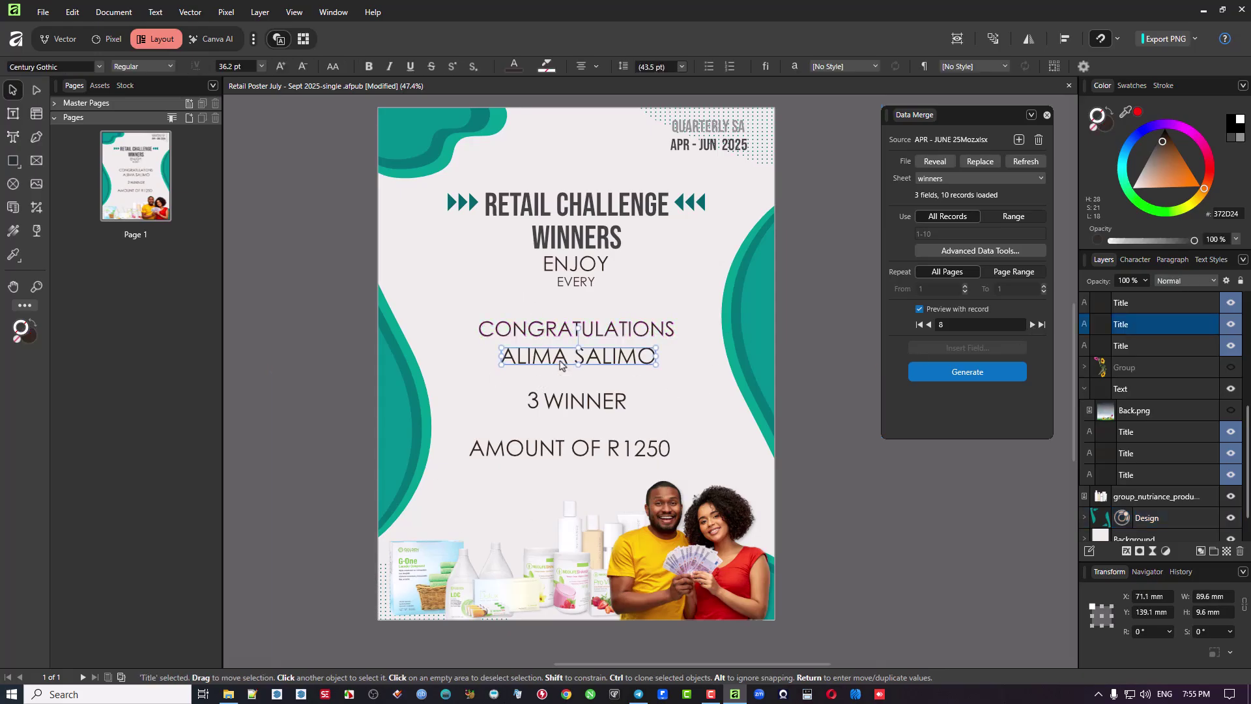
{"action": "left_click", "coordinate": [371, 68]}
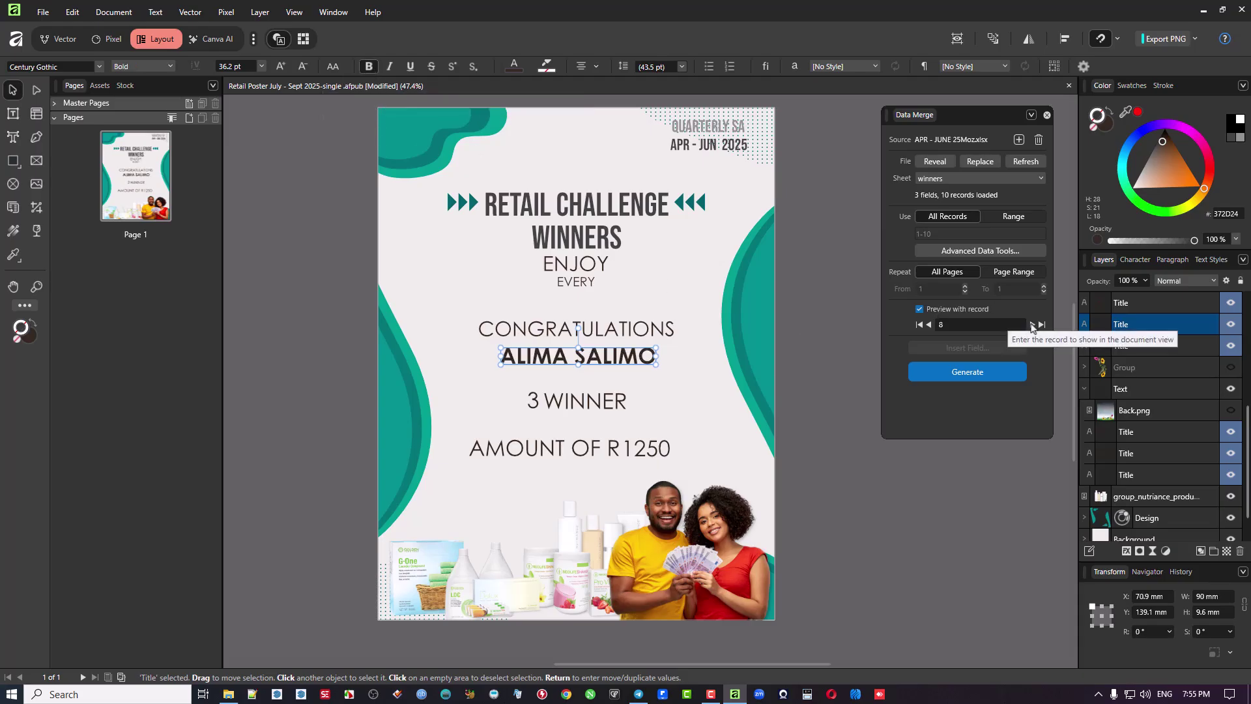
{"action": "left_click", "coordinate": [1033, 325]}
{"action": "left_click", "coordinate": [1033, 325]}
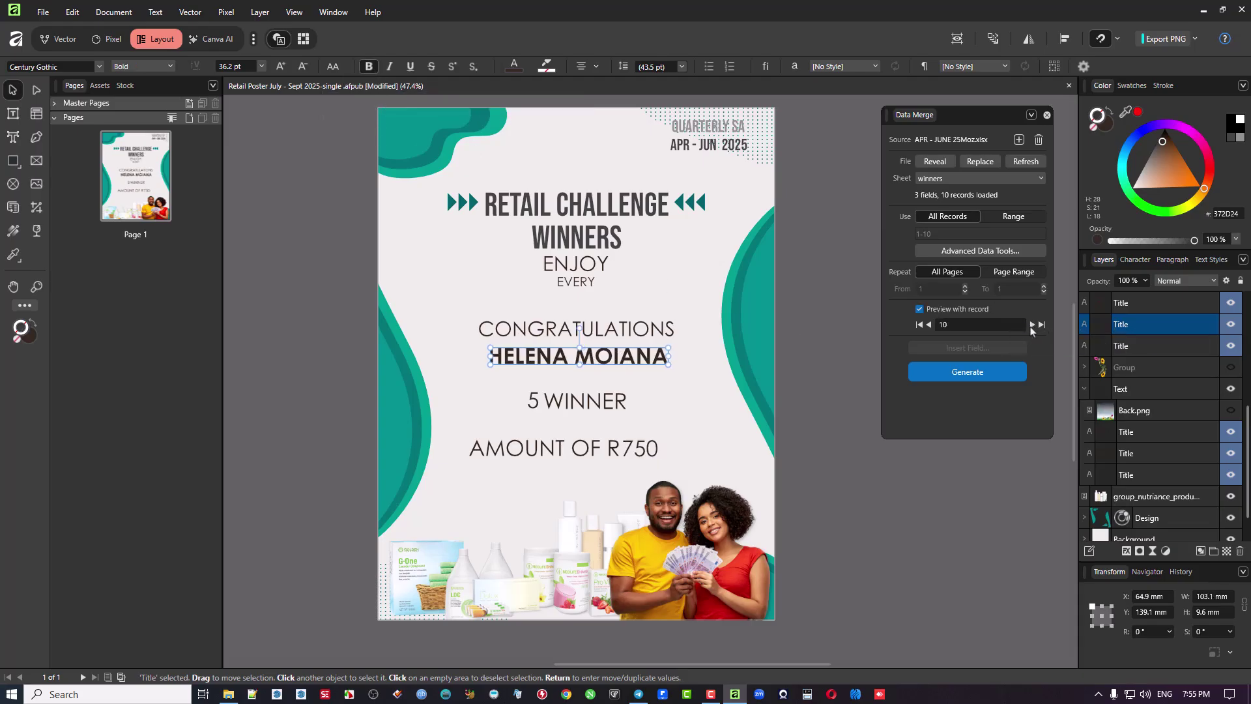
{"action": "left_click", "coordinate": [920, 324]}
{"action": "left_click", "coordinate": [842, 313]}
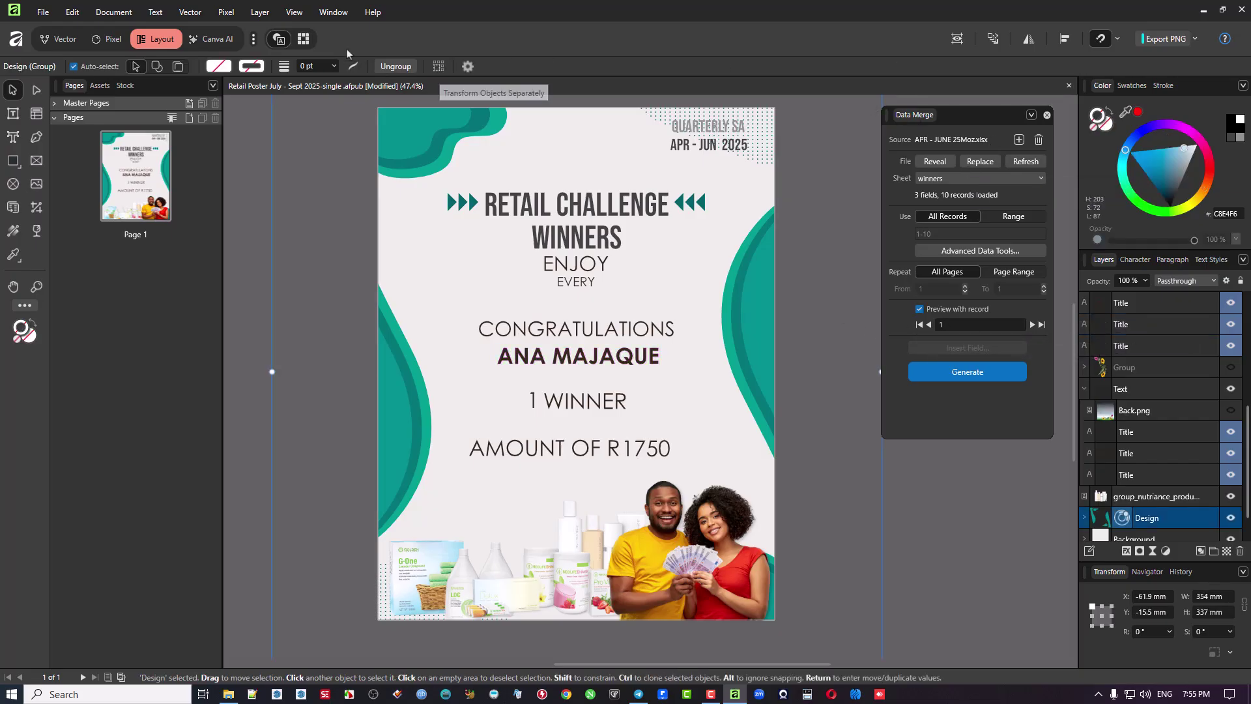
Step: Hide the Data Merge panel and show it again
{"action": "left_click", "coordinate": [294, 13]}
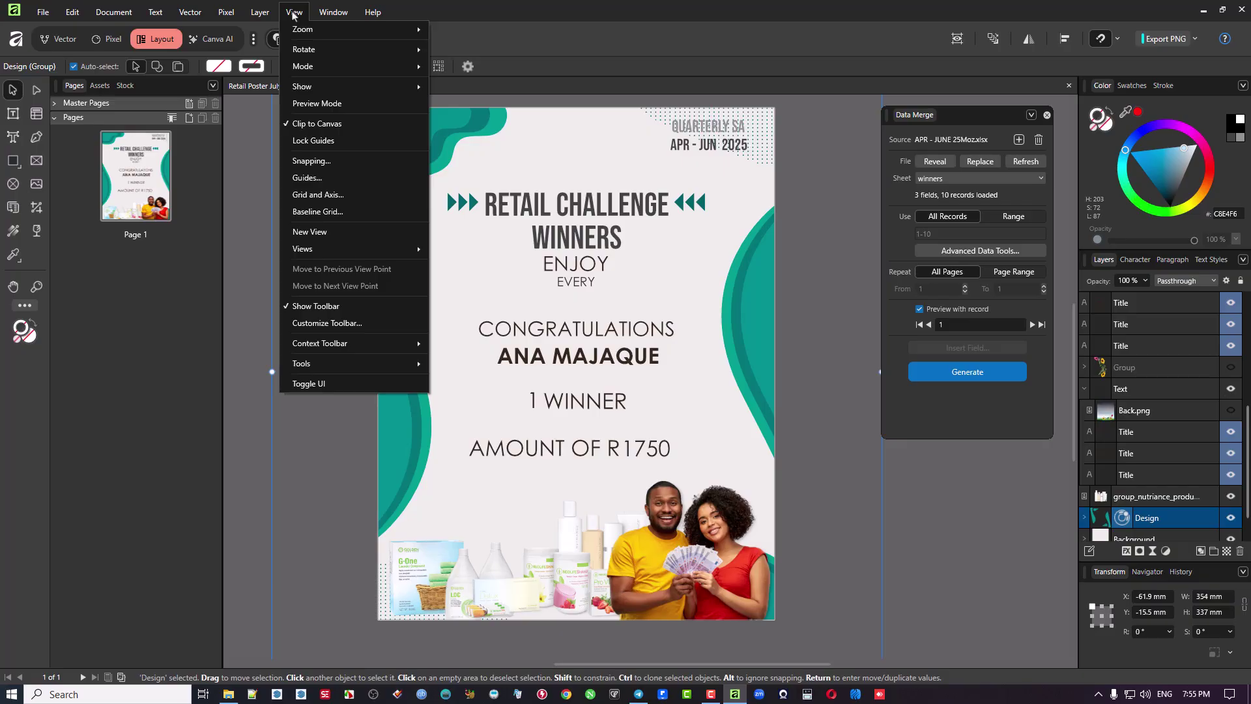
{"action": "mouse_move", "coordinate": [329, 13]}
{"action": "mouse_move", "coordinate": [358, 122]}
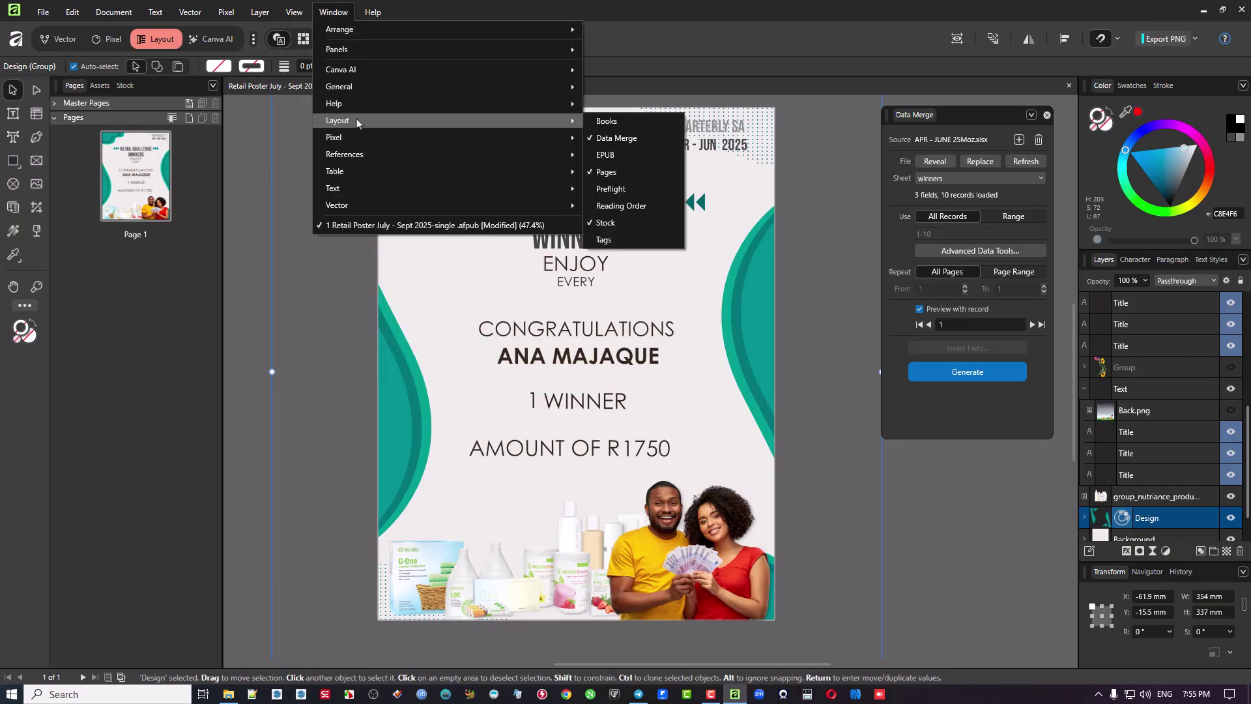
{"action": "left_click", "coordinate": [643, 139]}
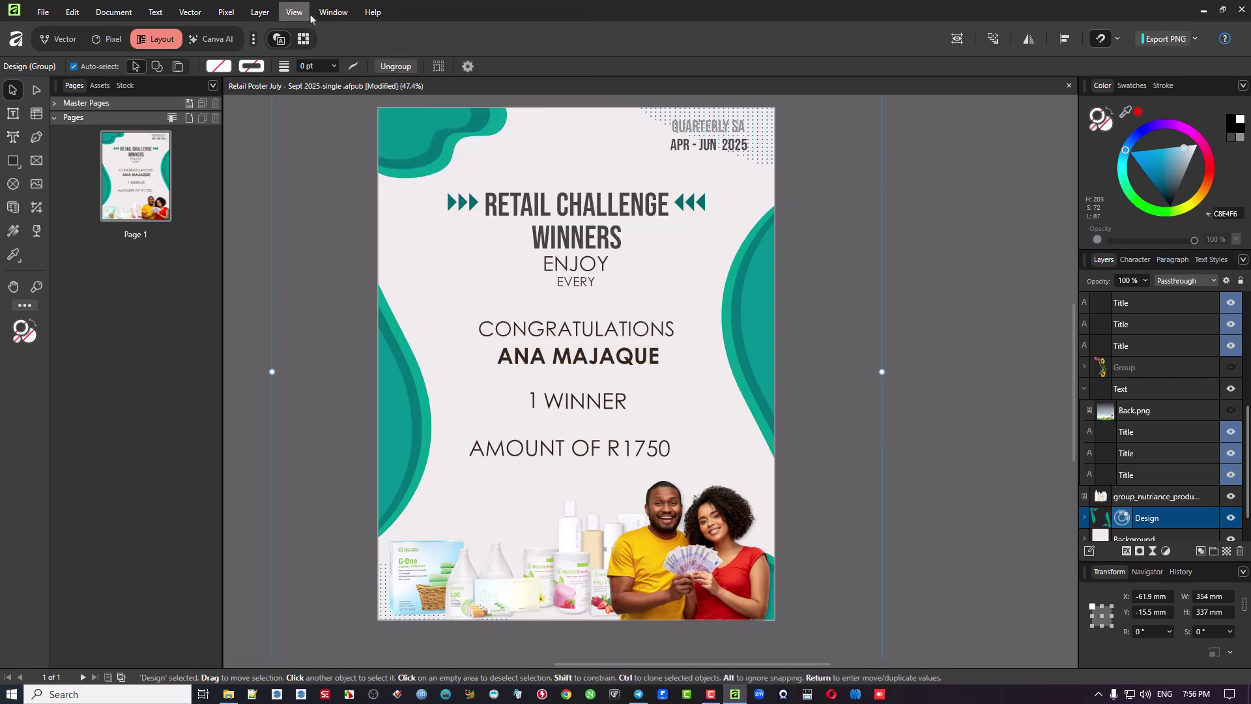
{"action": "left_click", "coordinate": [333, 12]}
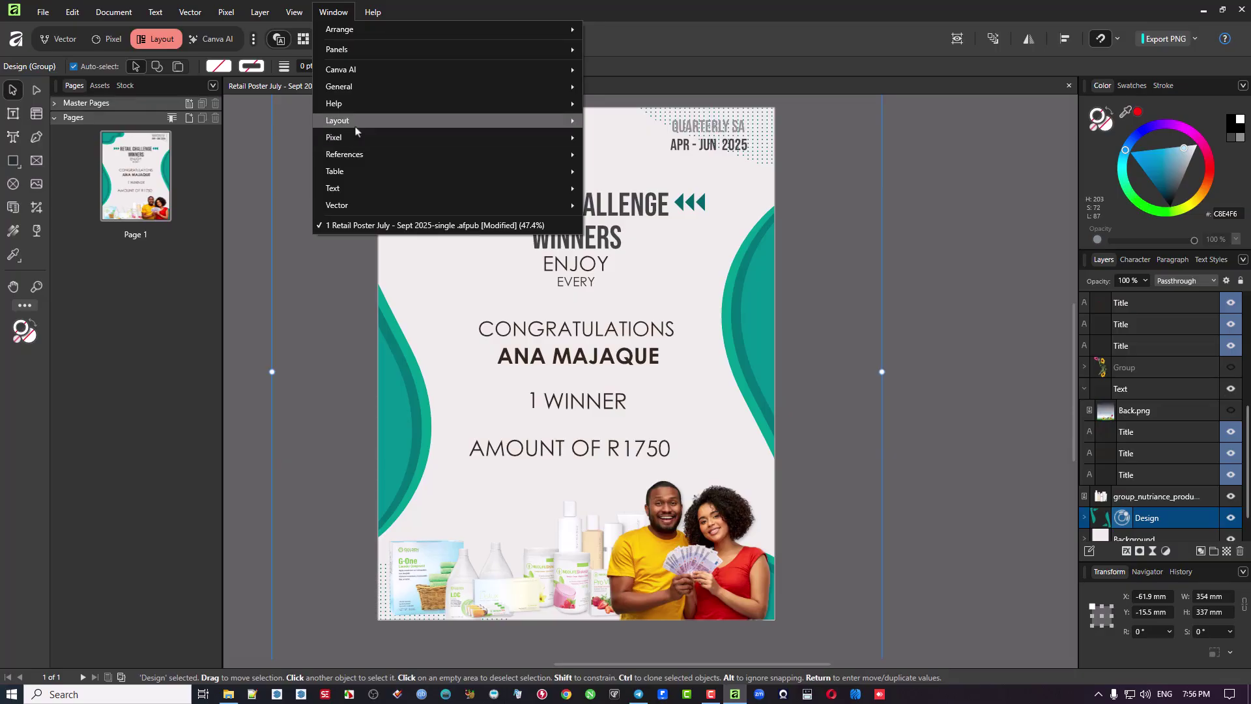
{"action": "mouse_move", "coordinate": [355, 127]}
{"action": "left_click", "coordinate": [642, 138]}
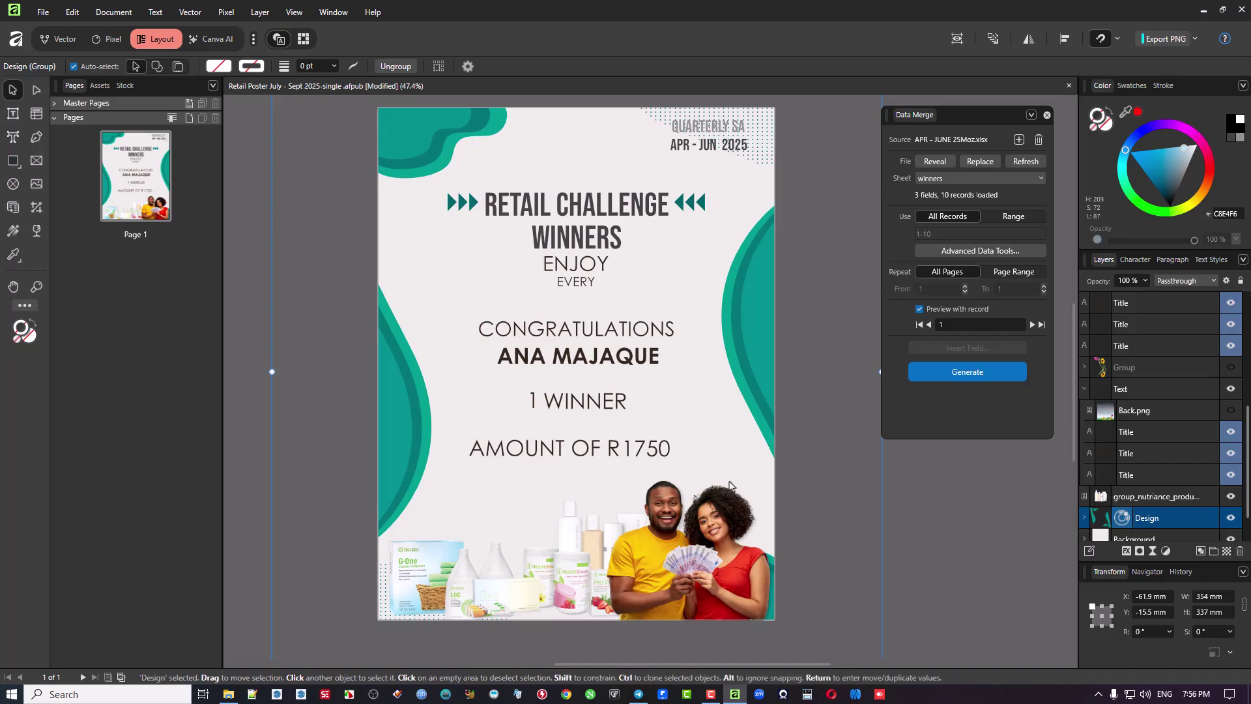
{"action": "left_click", "coordinate": [43, 14]}
{"action": "mouse_move", "coordinate": [99, 363]}
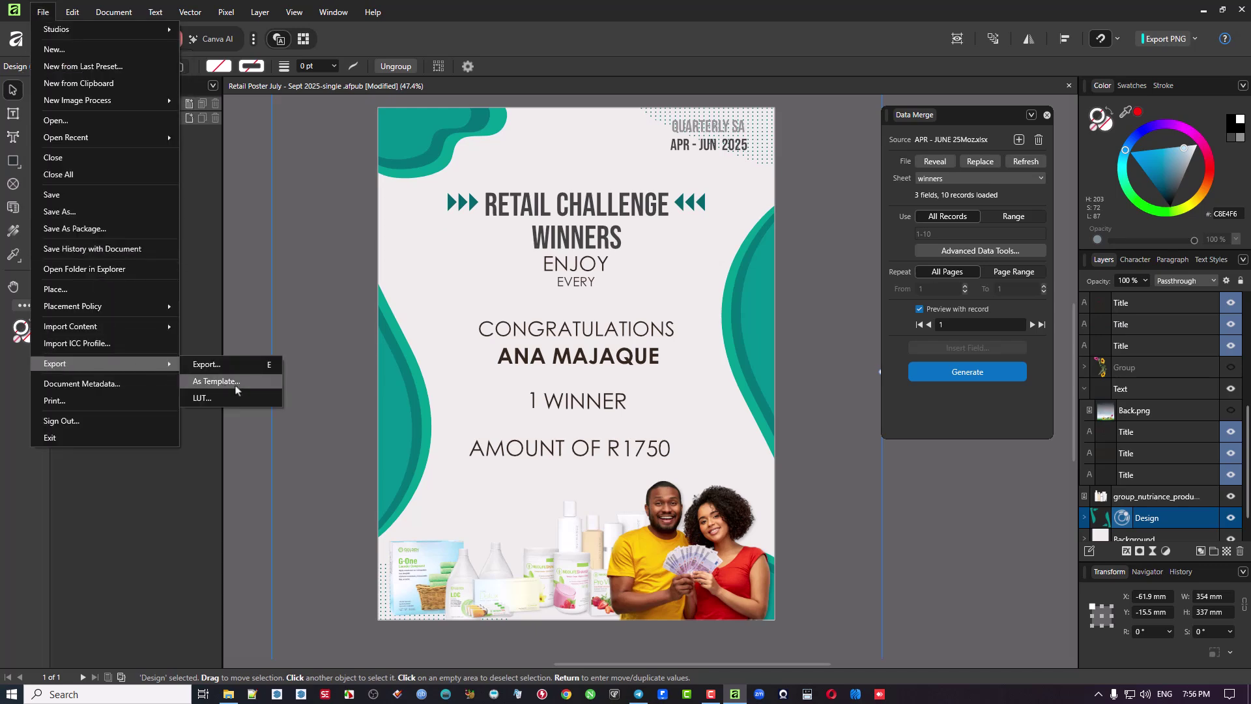
{"action": "left_click", "coordinate": [232, 369]}
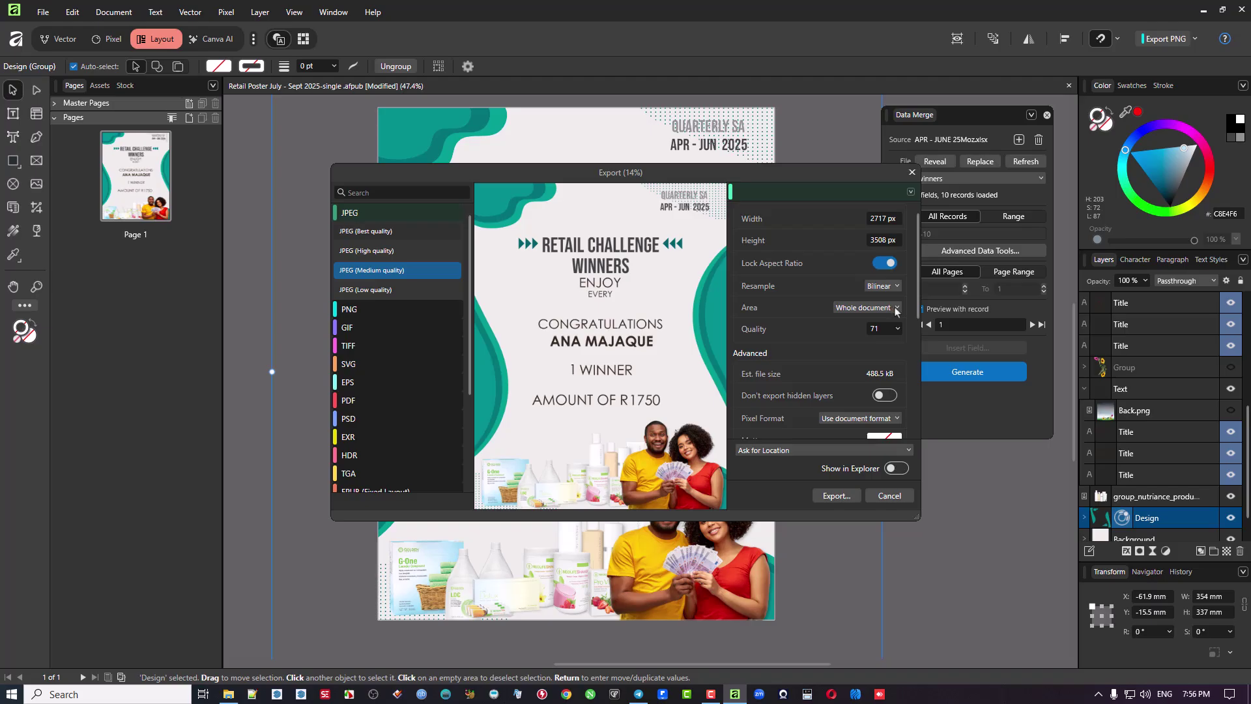
{"action": "key", "text": "Up"}
{"action": "key", "text": "Up"}
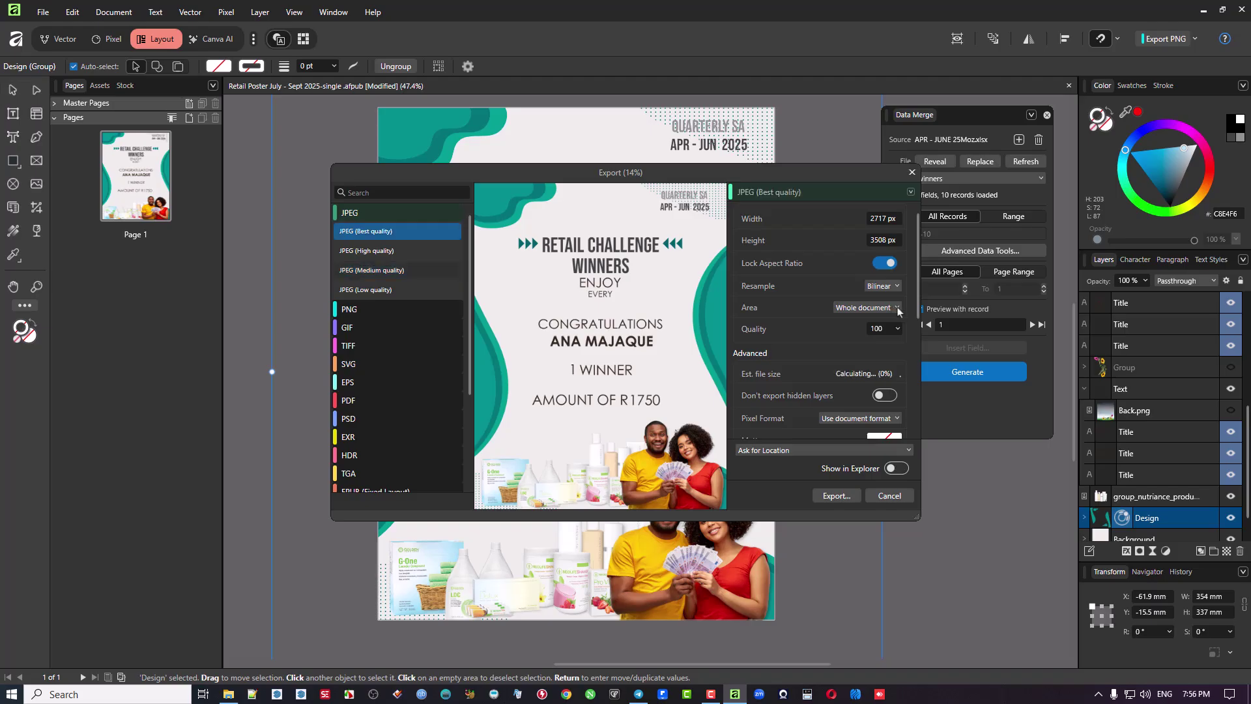
{"action": "left_click", "coordinate": [911, 172]}
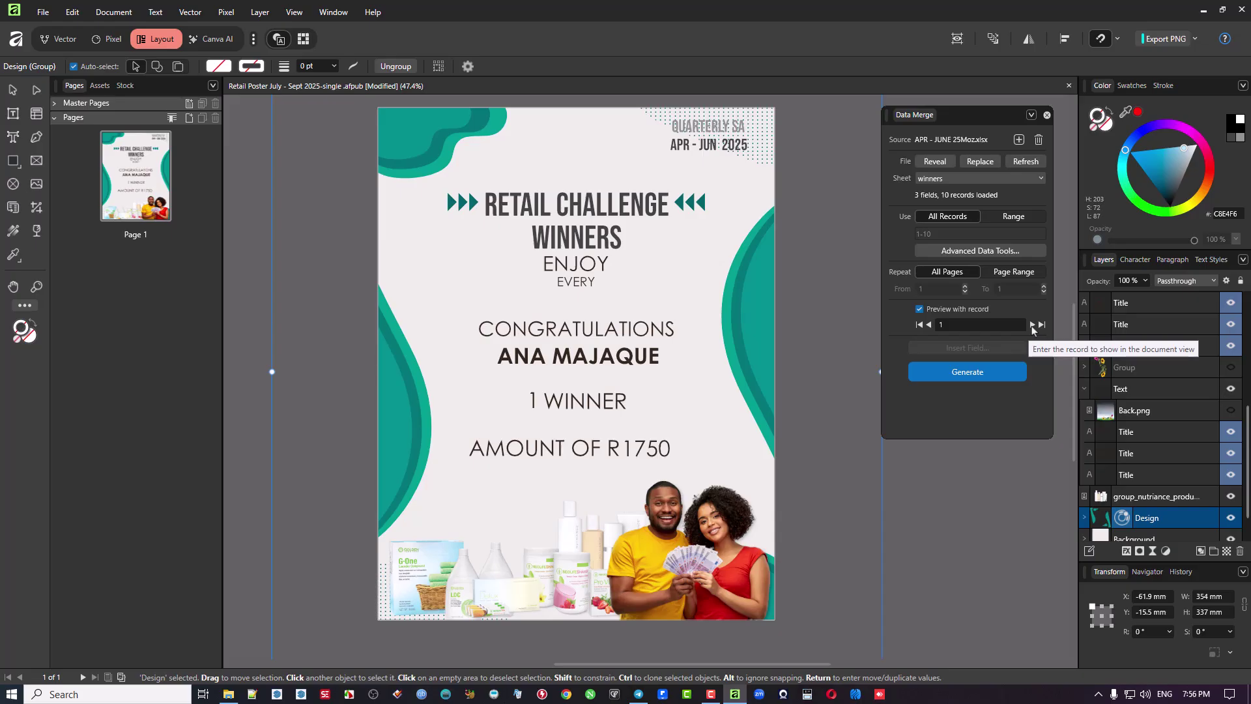
Step: Generate the merged document from all records of the winners sheet and decline linking its images
{"action": "left_click", "coordinate": [1032, 325]}
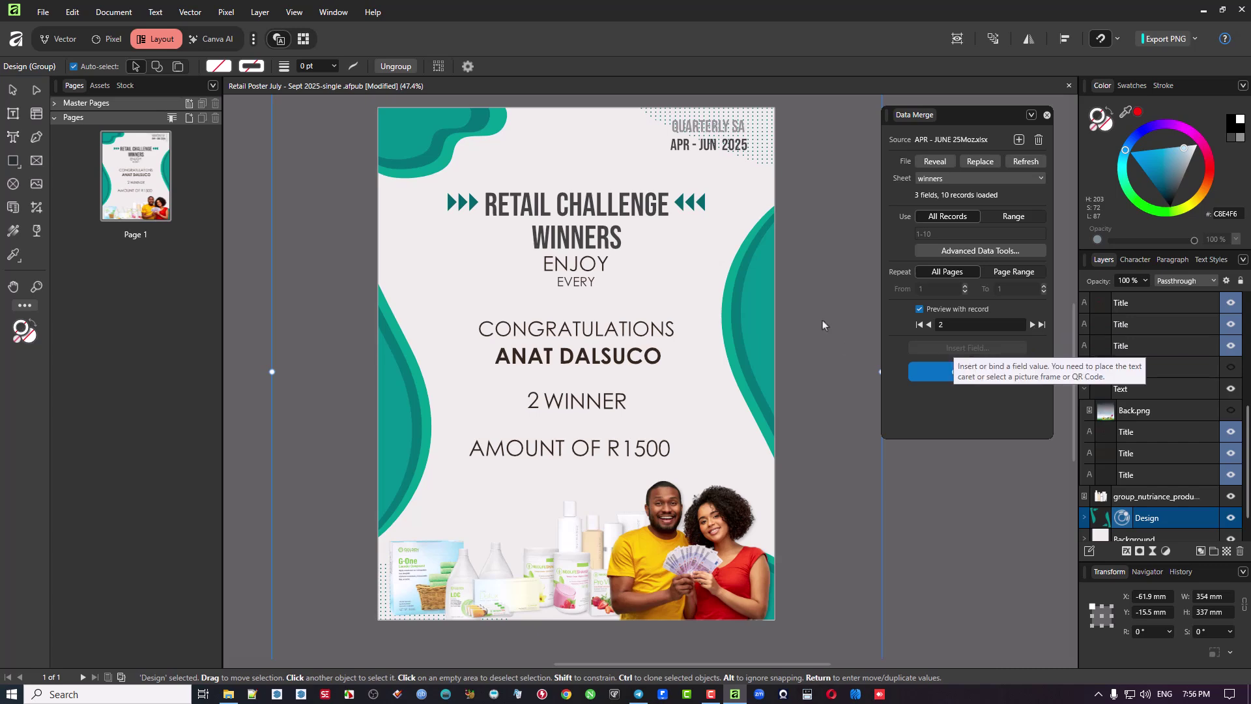
{"action": "left_click", "coordinate": [240, 224]}
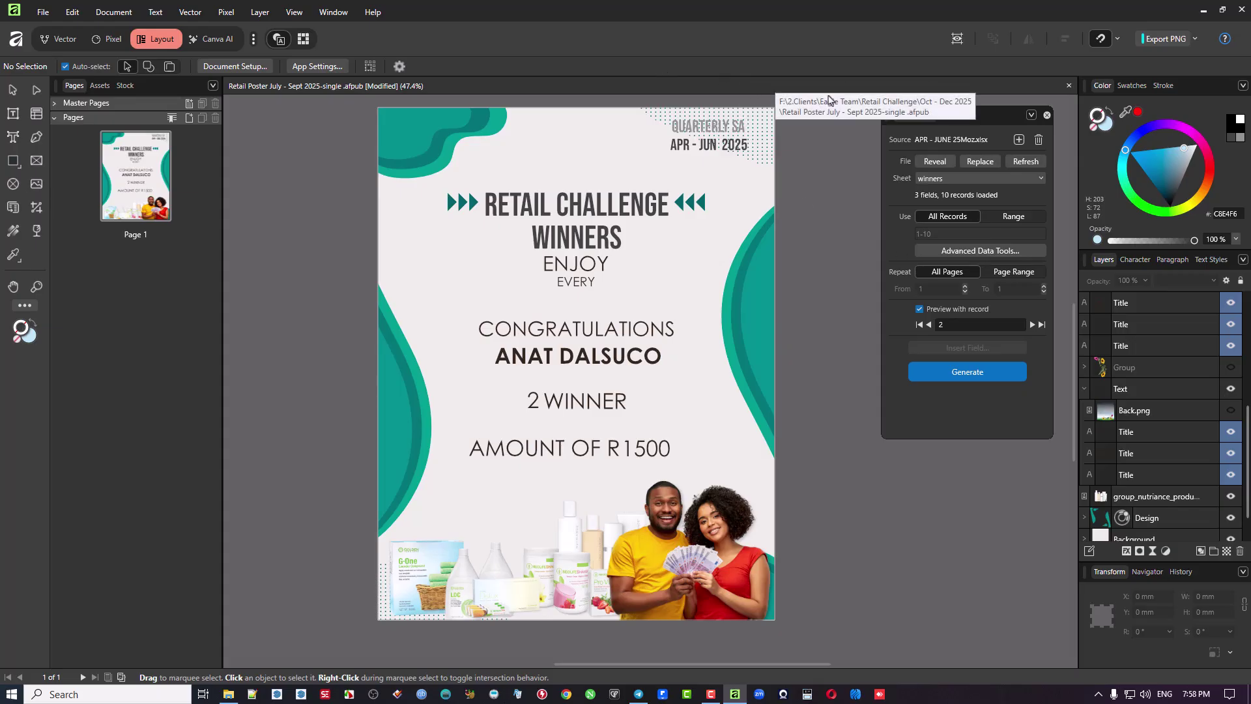
{"action": "left_click", "coordinate": [976, 378]}
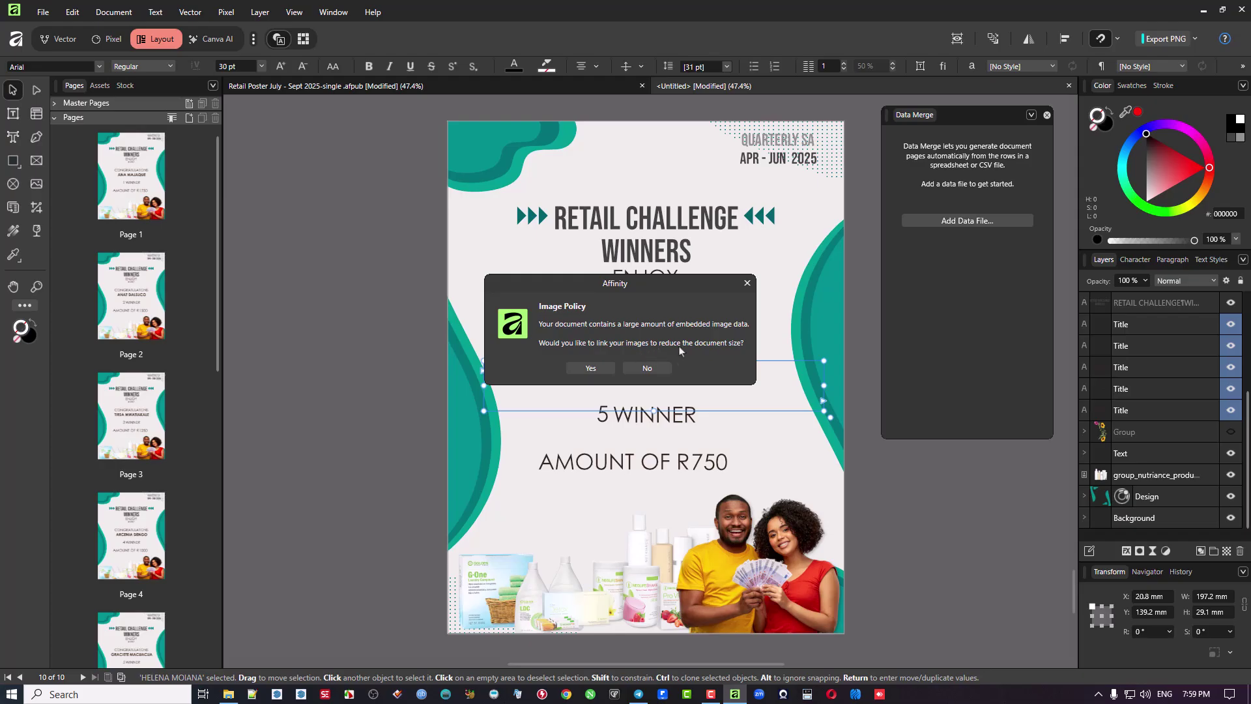
{"action": "left_click", "coordinate": [648, 369]}
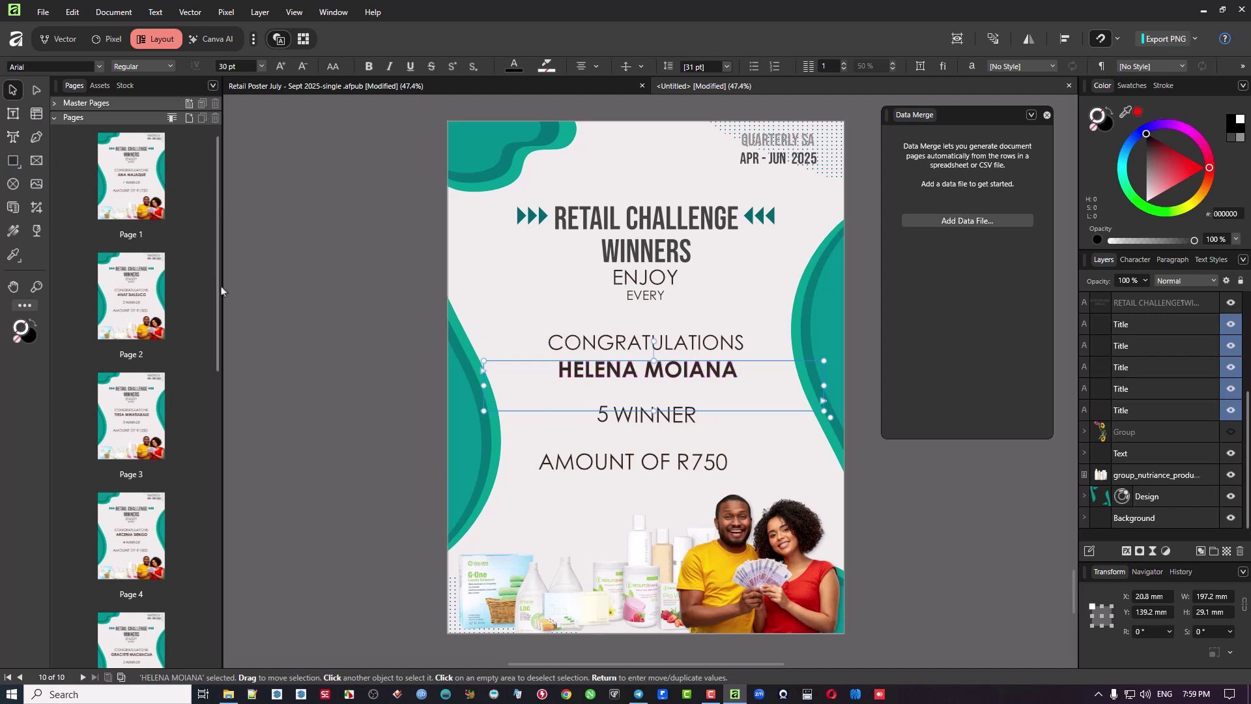
Step: Review the generated pages through page 10 in the new untitled document and close the Data Merge panel
{"action": "left_click_drag", "start_coordinate": [218, 280], "coordinate": [234, 624]}
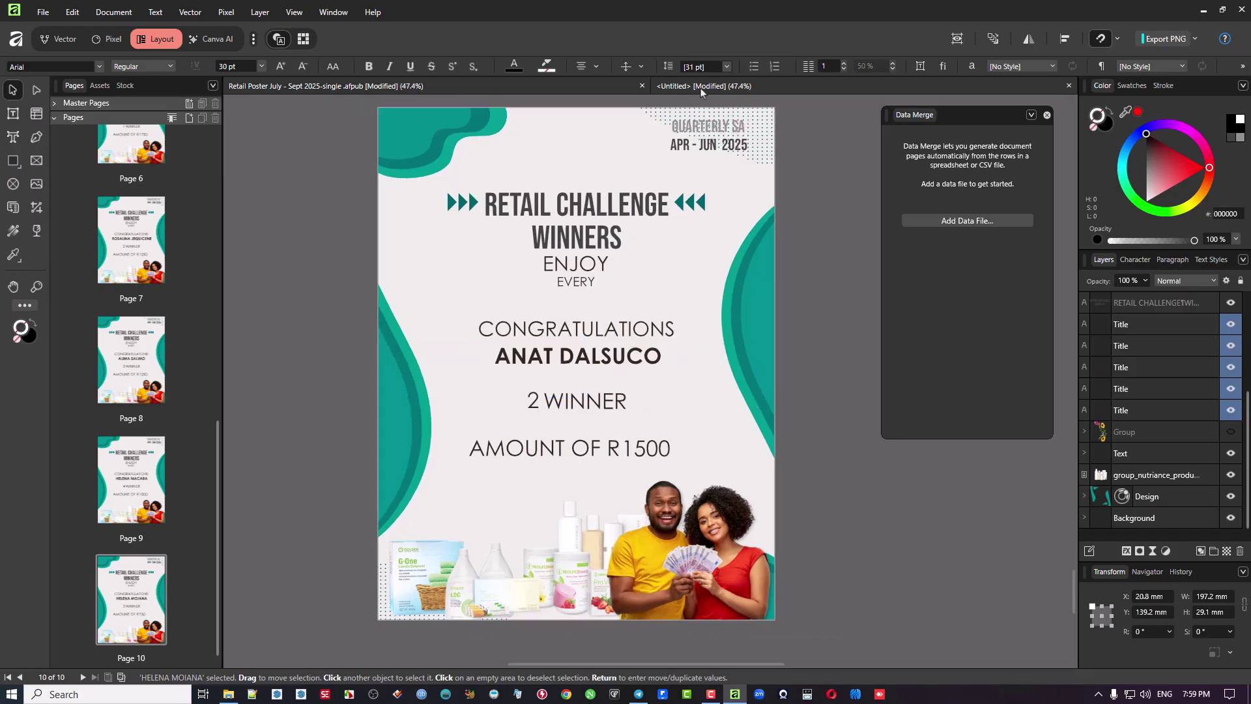
{"action": "left_click", "coordinate": [701, 92]}
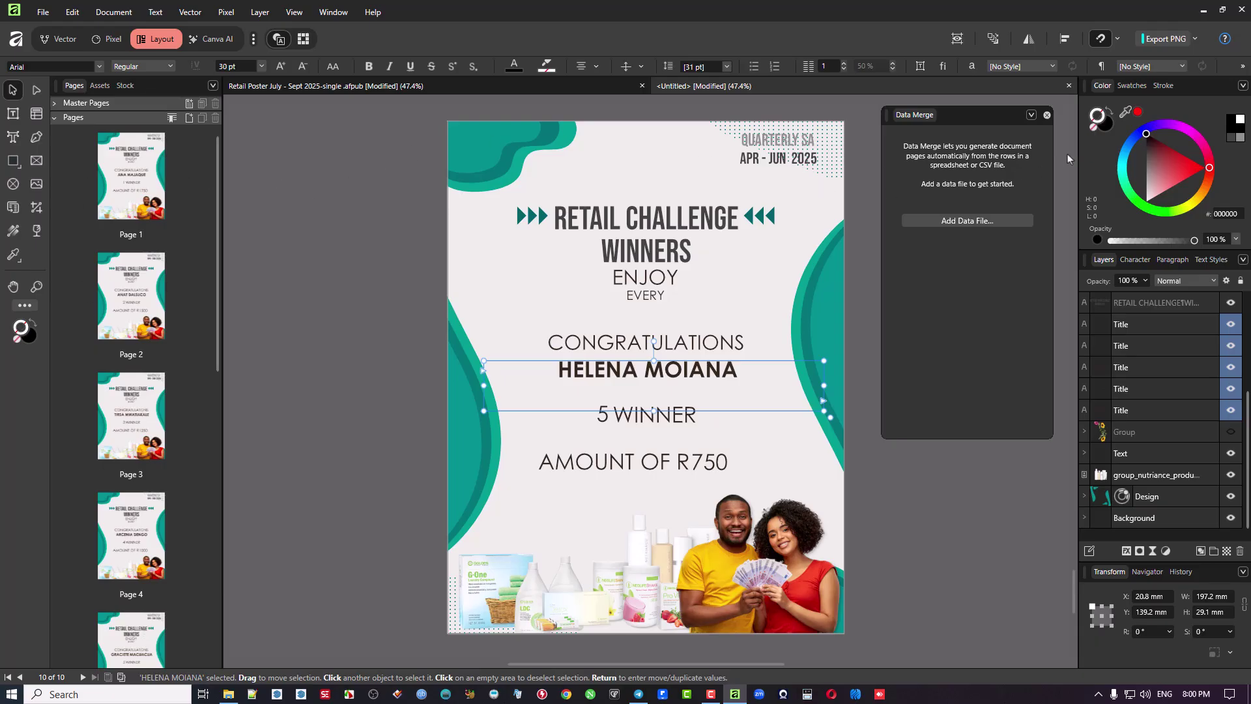
{"action": "left_click", "coordinate": [1046, 116]}
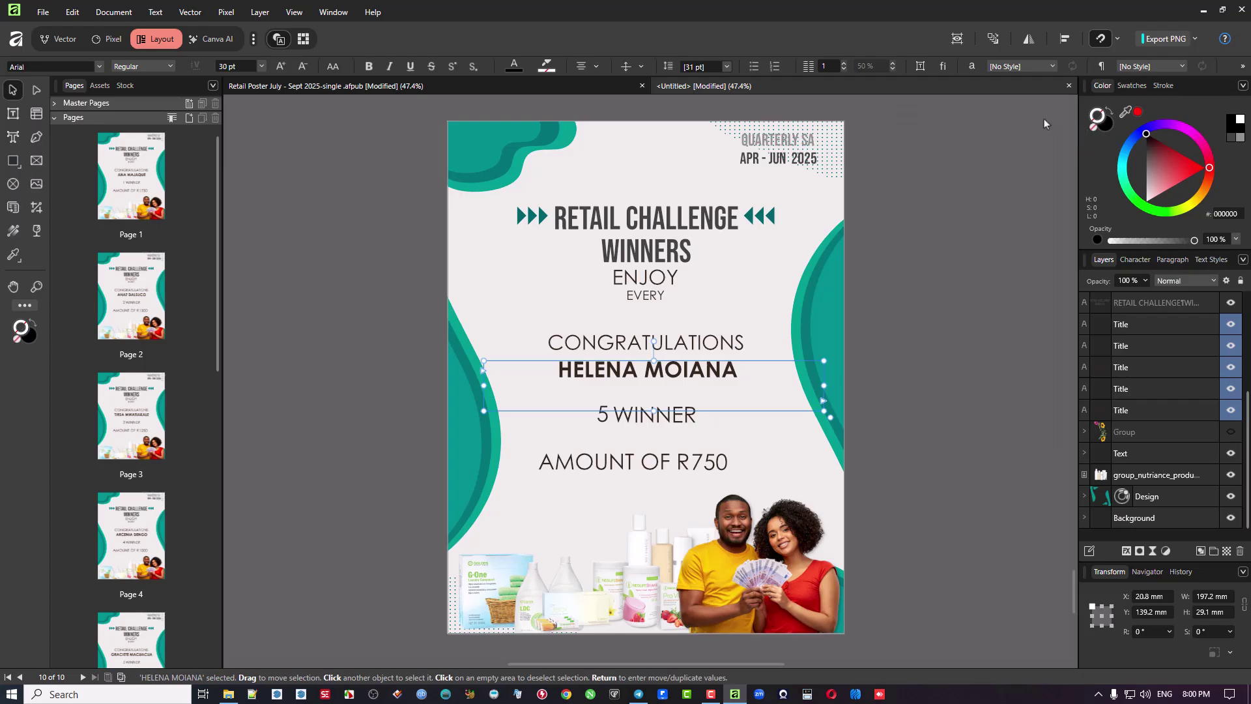
Step: Set up an export of the merged document as JPEG (Medium quality) with the area set to All Pages
{"action": "left_click", "coordinate": [43, 13]}
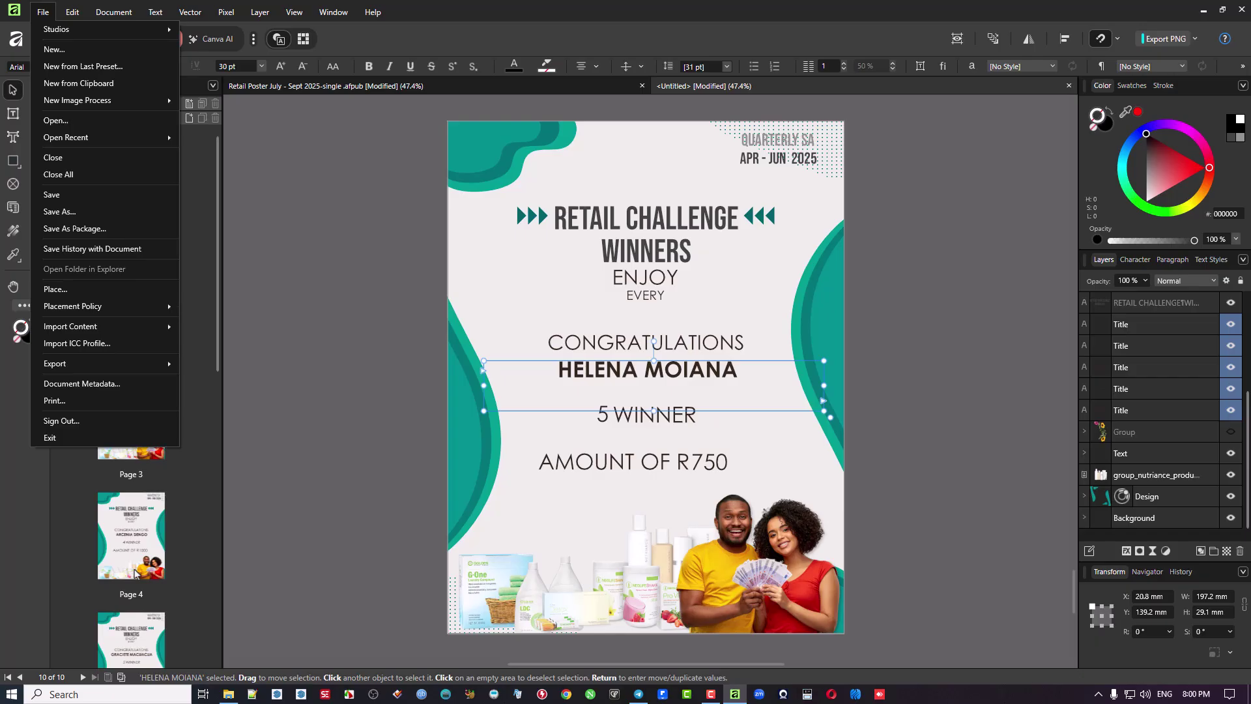
{"action": "mouse_move", "coordinate": [104, 358]}
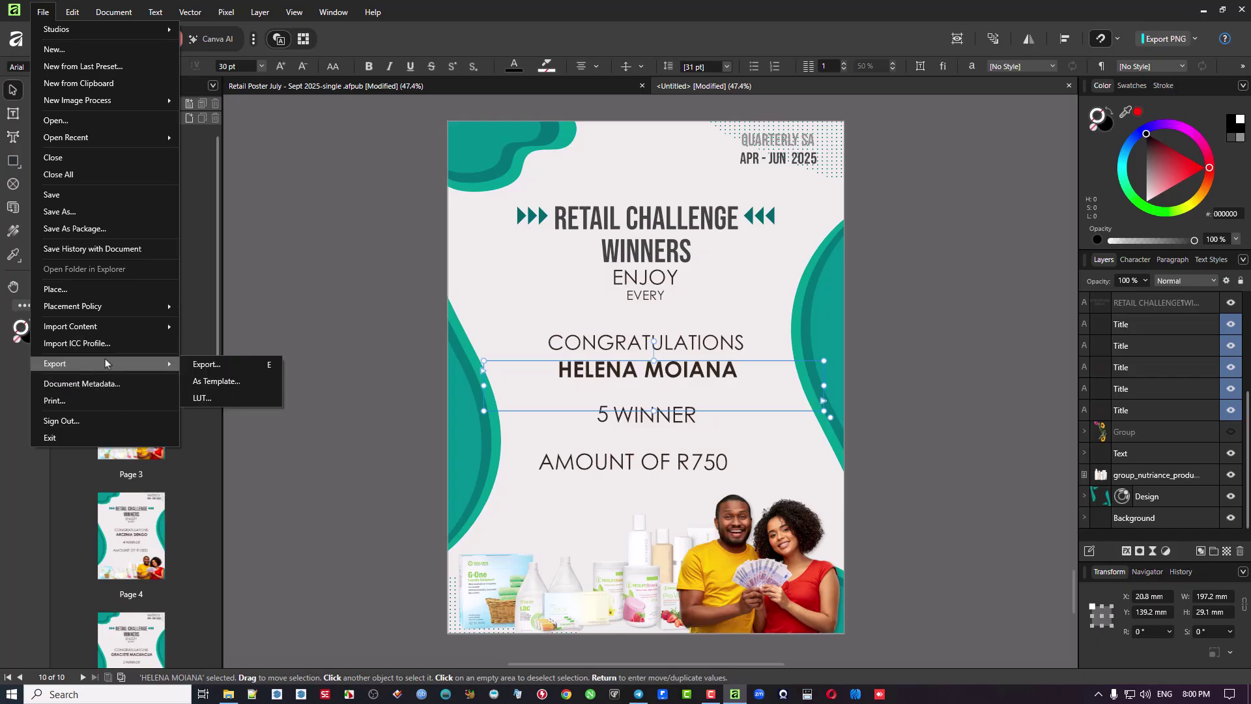
{"action": "left_click", "coordinate": [206, 365]}
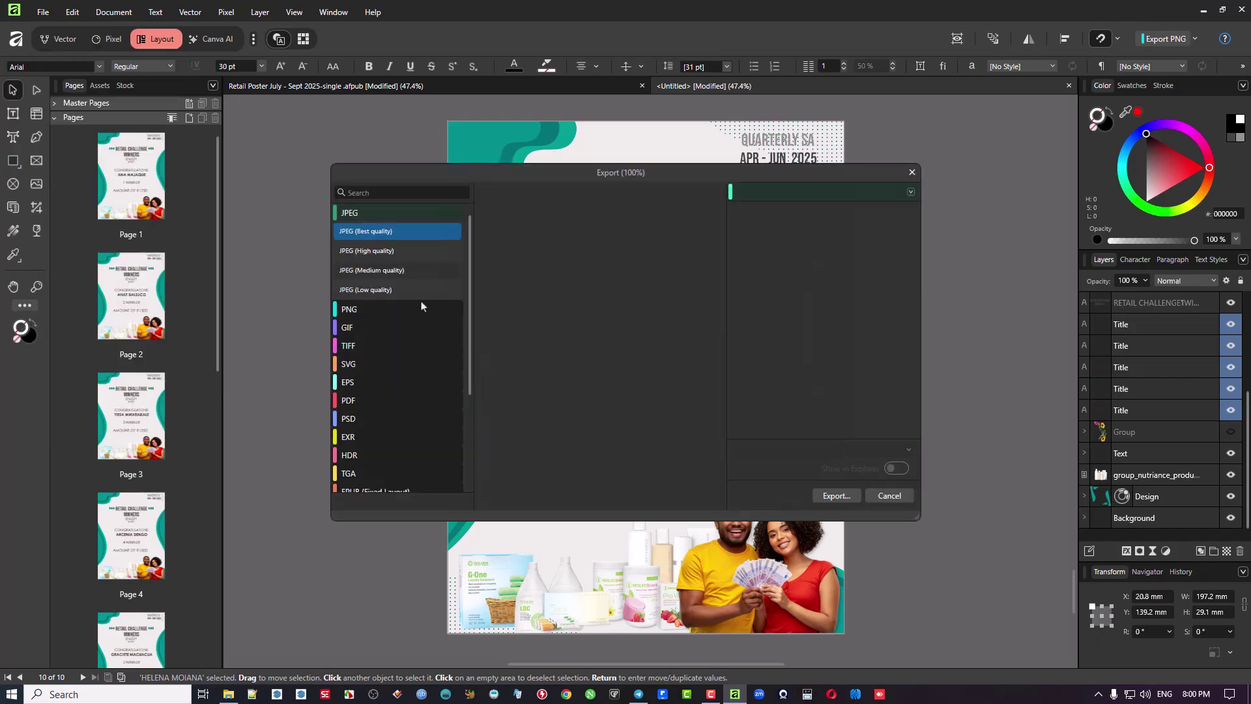
{"action": "left_click", "coordinate": [385, 270]}
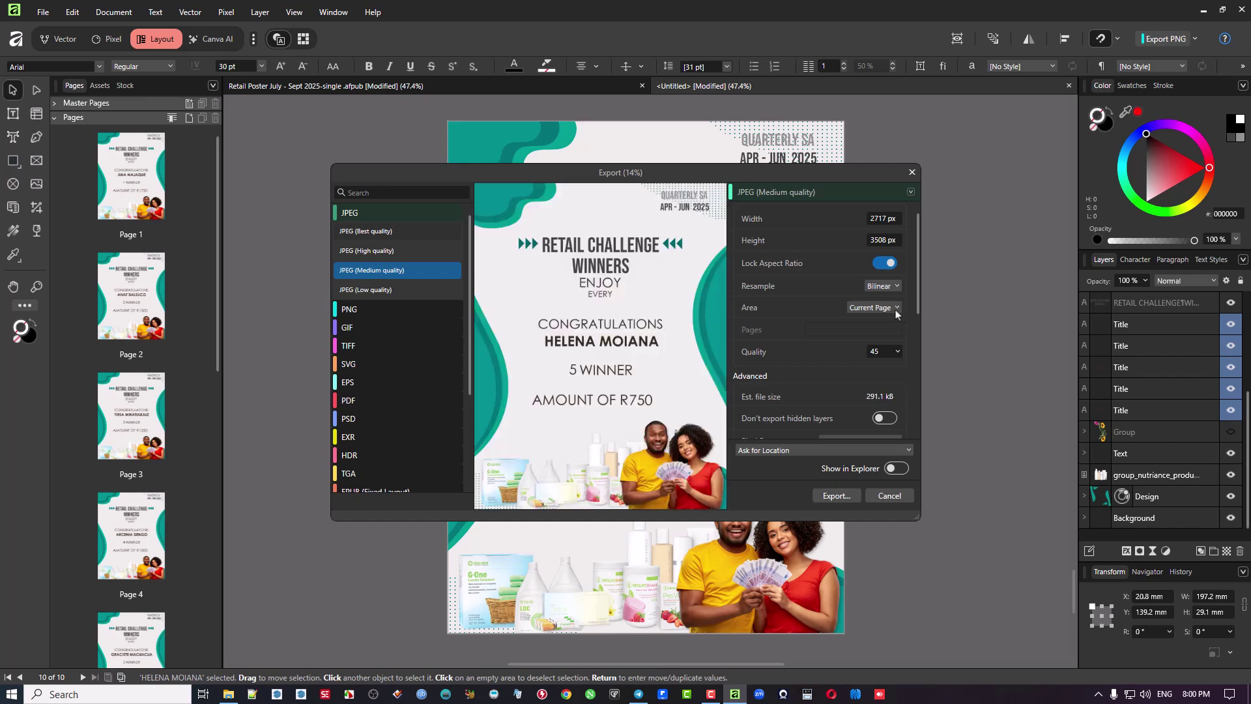
{"action": "left_click", "coordinate": [896, 309]}
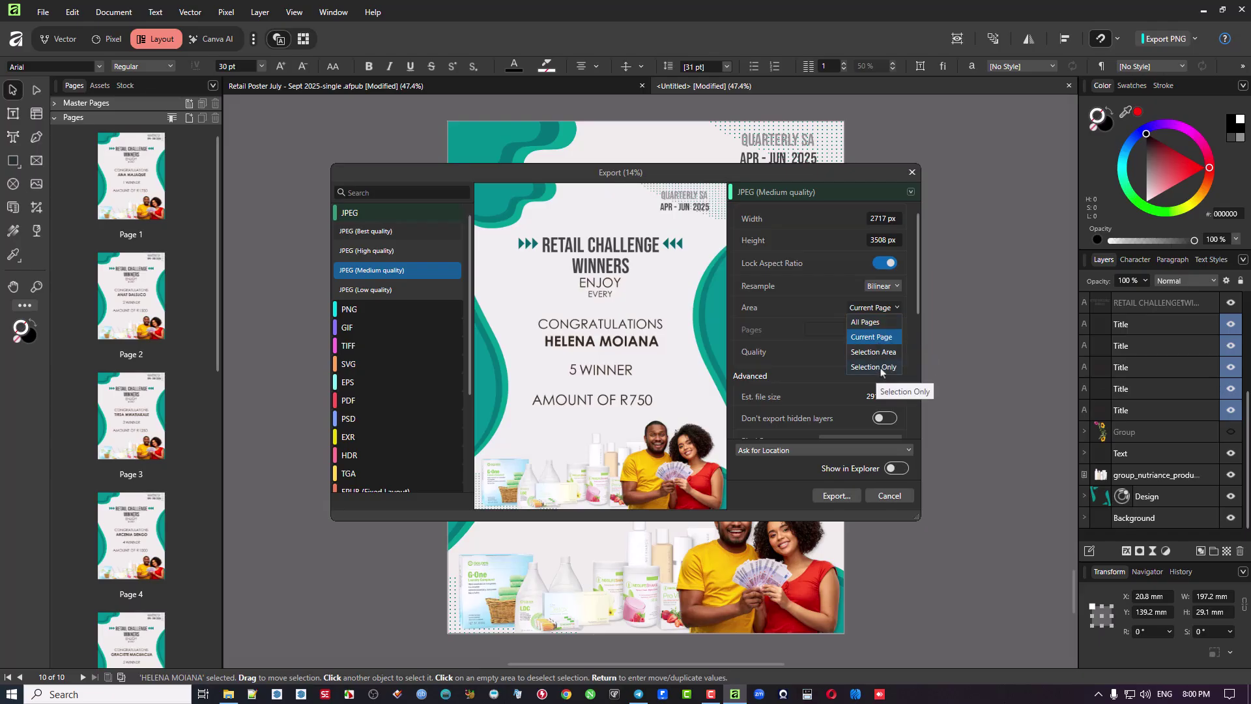
{"action": "left_click", "coordinate": [883, 336]}
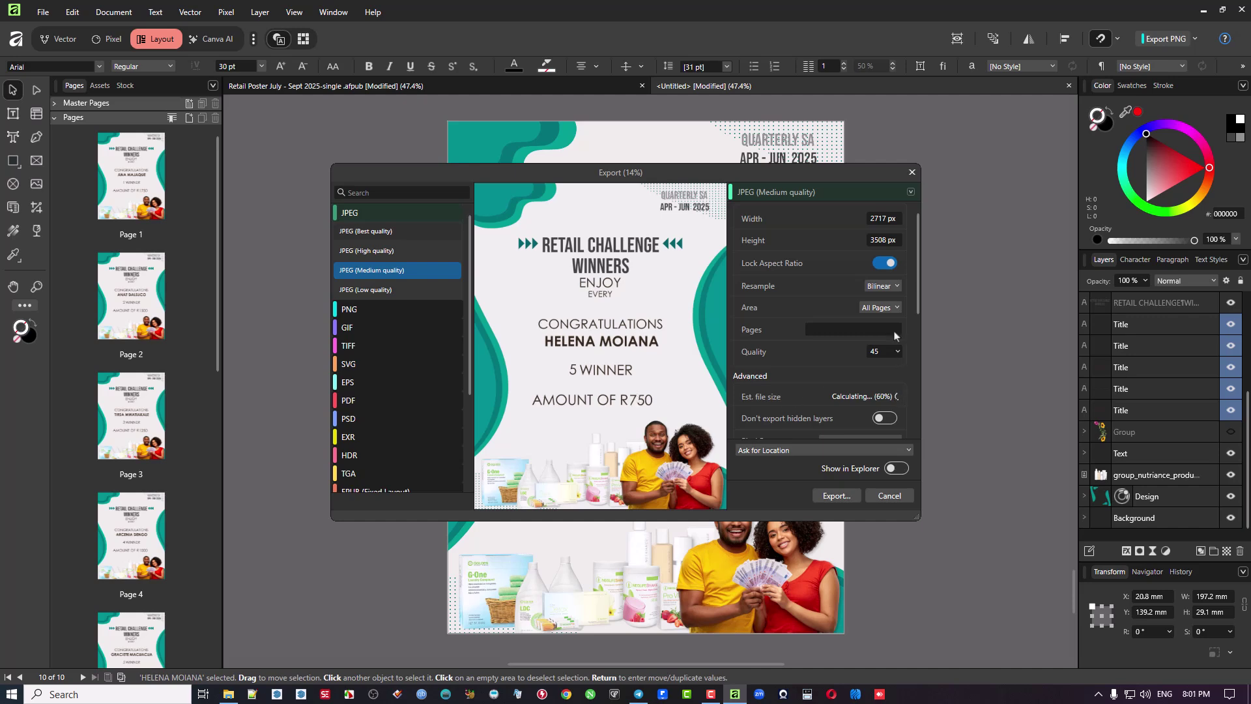
{"action": "scroll", "coordinate": [887, 404], "scroll_direction": "down", "scroll_amount": 5}
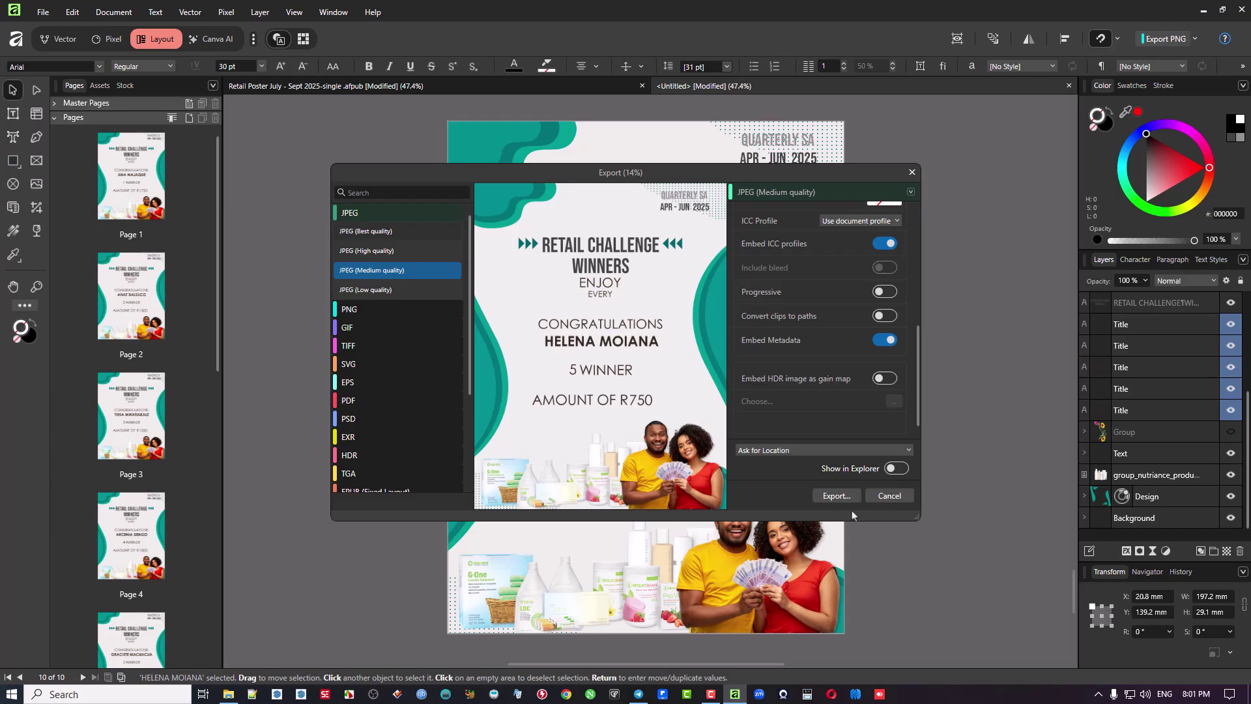
{"action": "scroll", "coordinate": [860, 354], "scroll_direction": "up", "scroll_amount": 3}
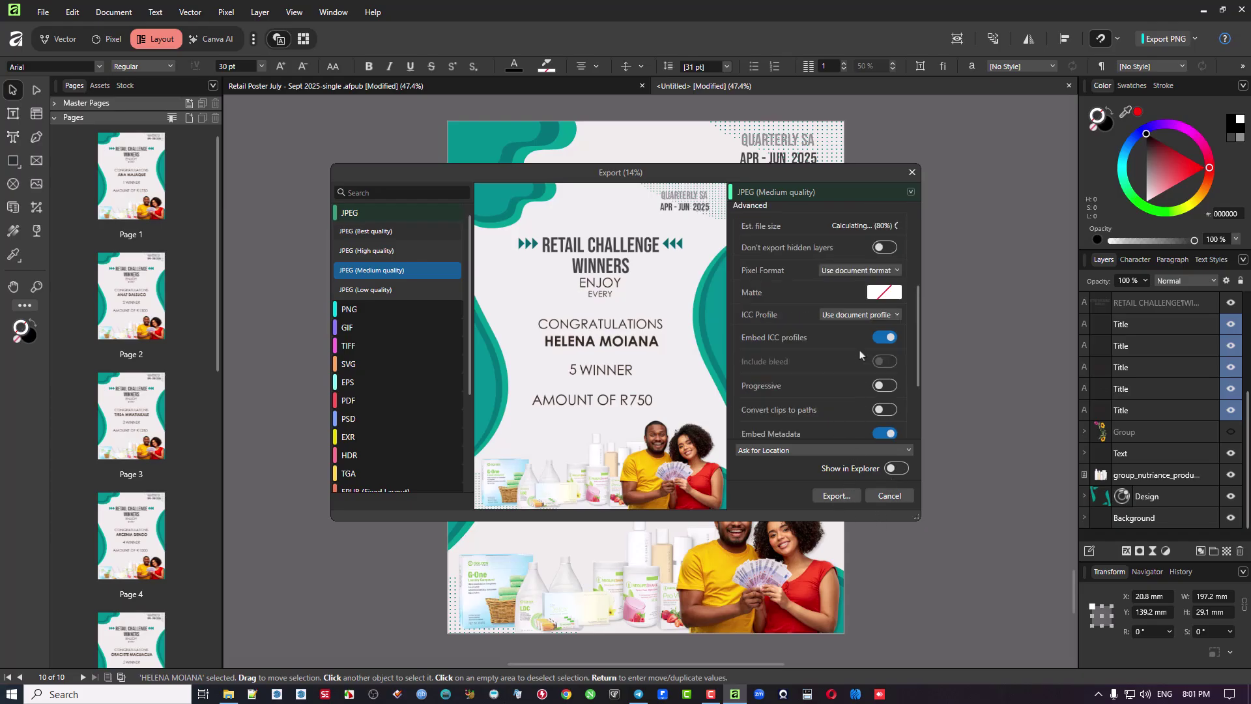
{"action": "scroll", "coordinate": [836, 377], "scroll_direction": "up", "scroll_amount": 1}
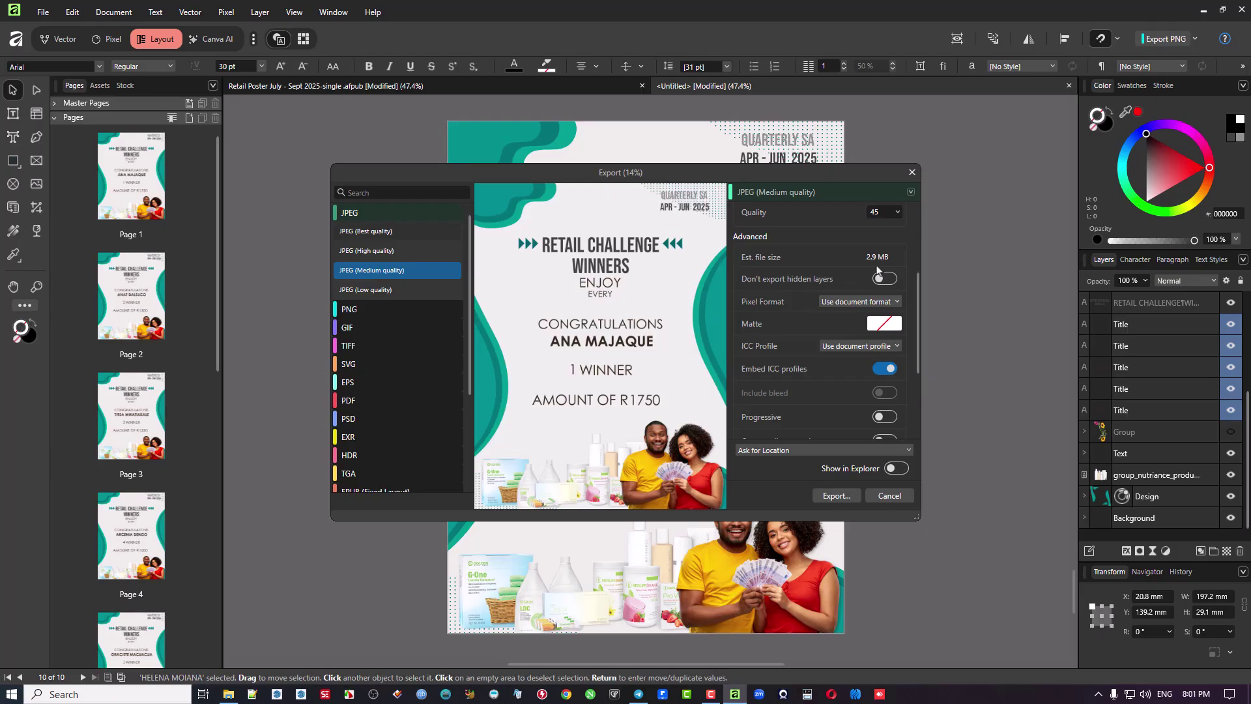
Step: Start the export and create a new folder named temp in Downloads as its destination
{"action": "left_click", "coordinate": [849, 496]}
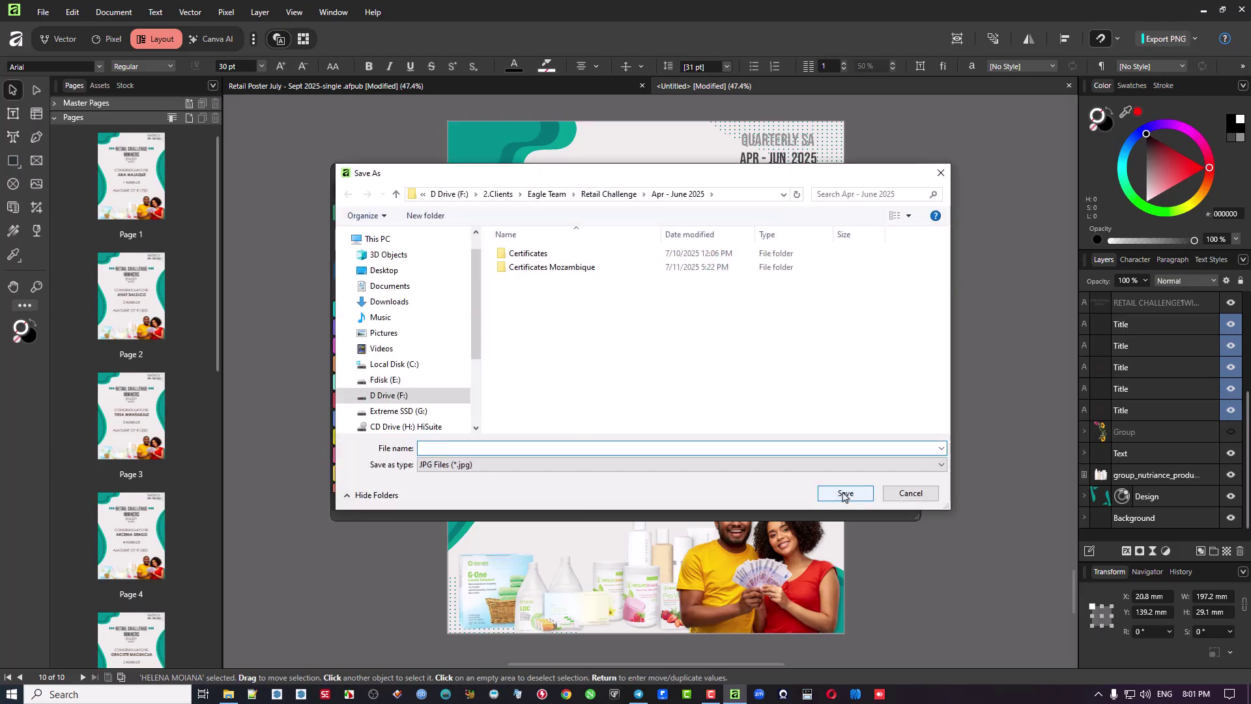
{"action": "left_click", "coordinate": [404, 303]}
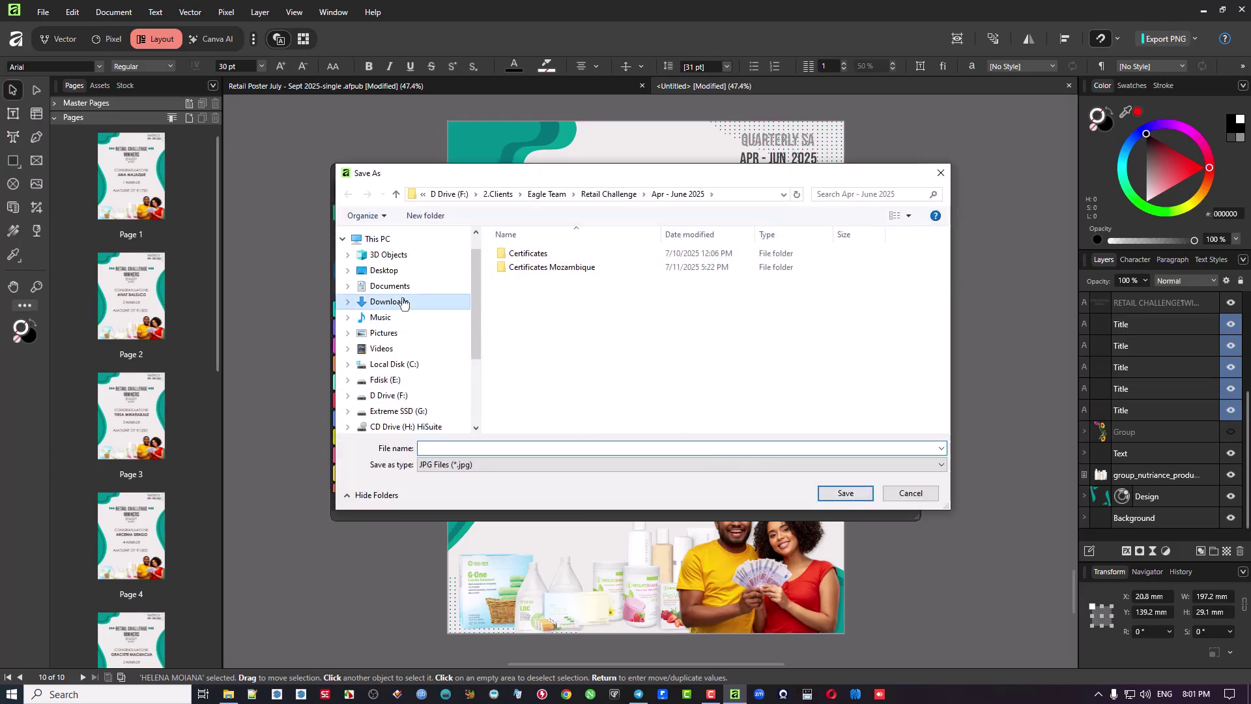
{"action": "left_click", "coordinate": [447, 217]}
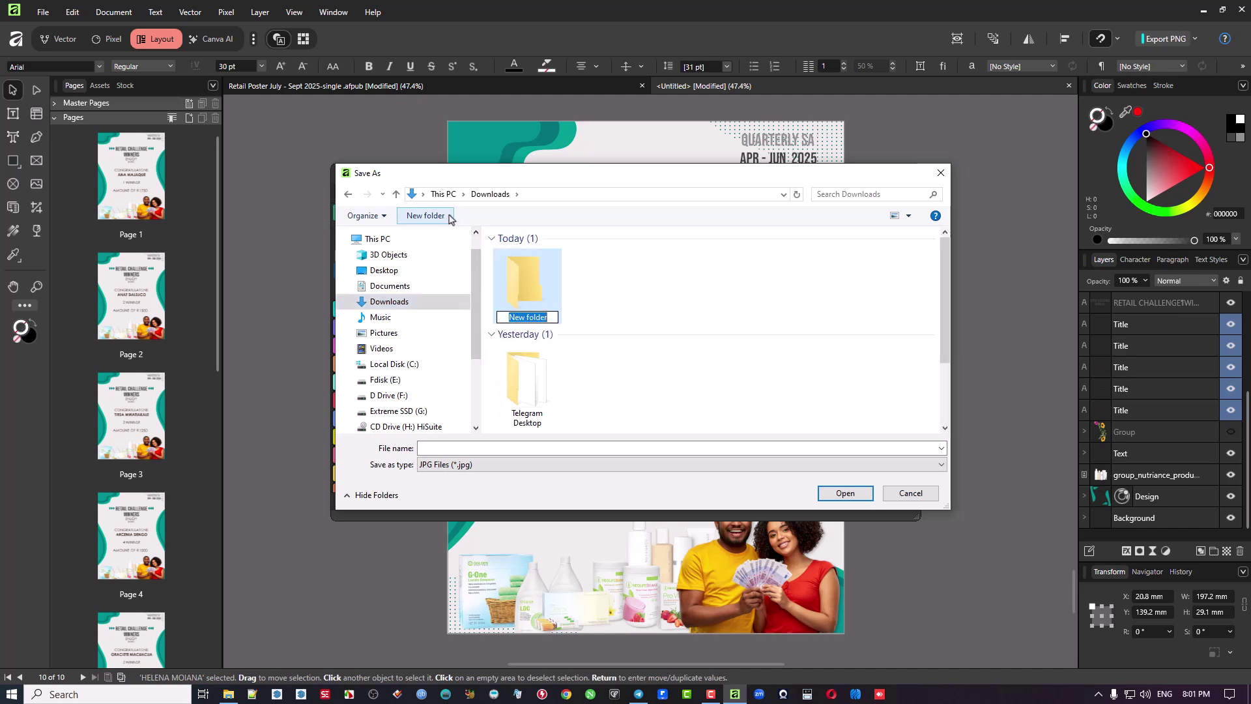
{"action": "type", "text": "temp"}
{"action": "key", "text": "Return"}
{"action": "key", "text": "Return"}
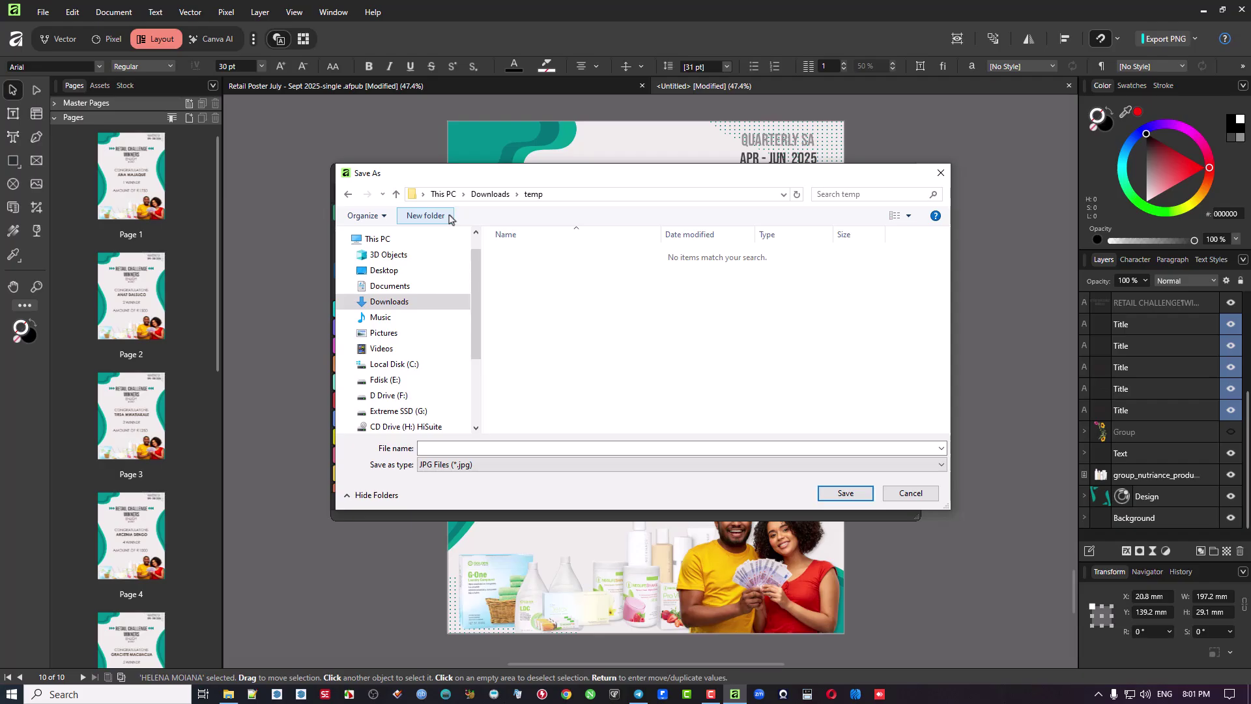
Step: Name the exported JPG files exr and save them in the temp folder
{"action": "left_click", "coordinate": [461, 447]}
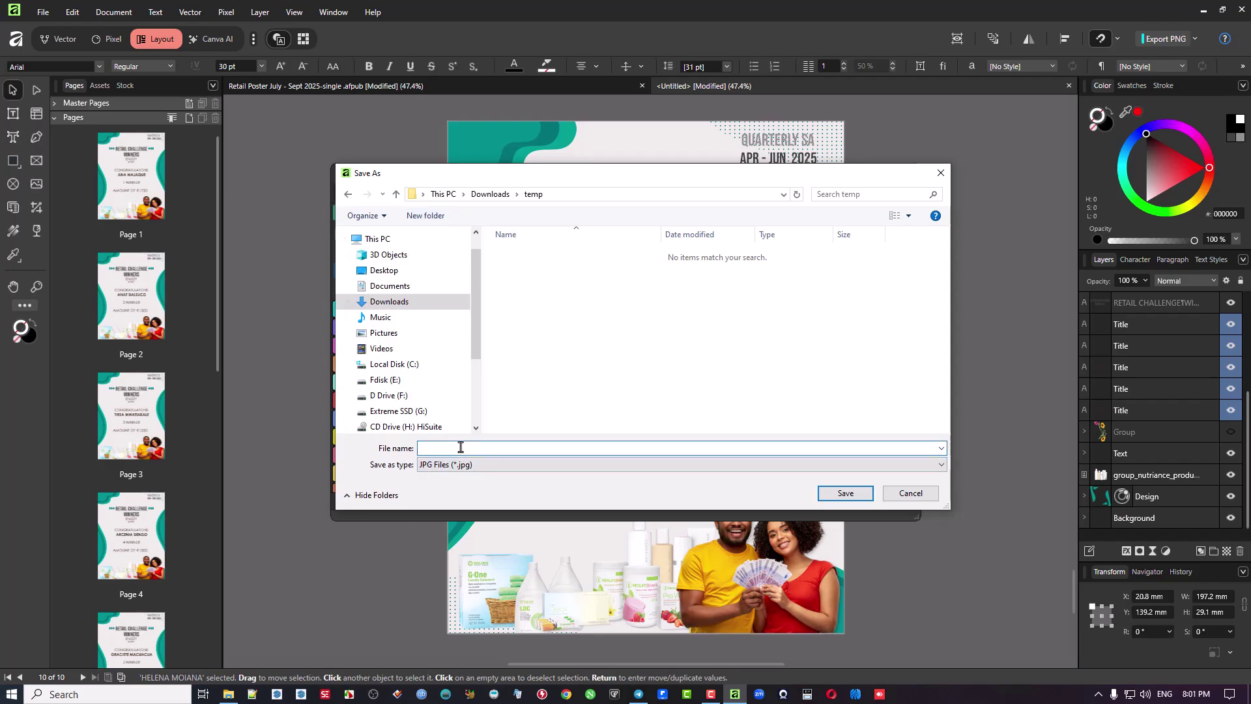
{"action": "type", "text": "exr"}
{"action": "left_click", "coordinate": [839, 496]}
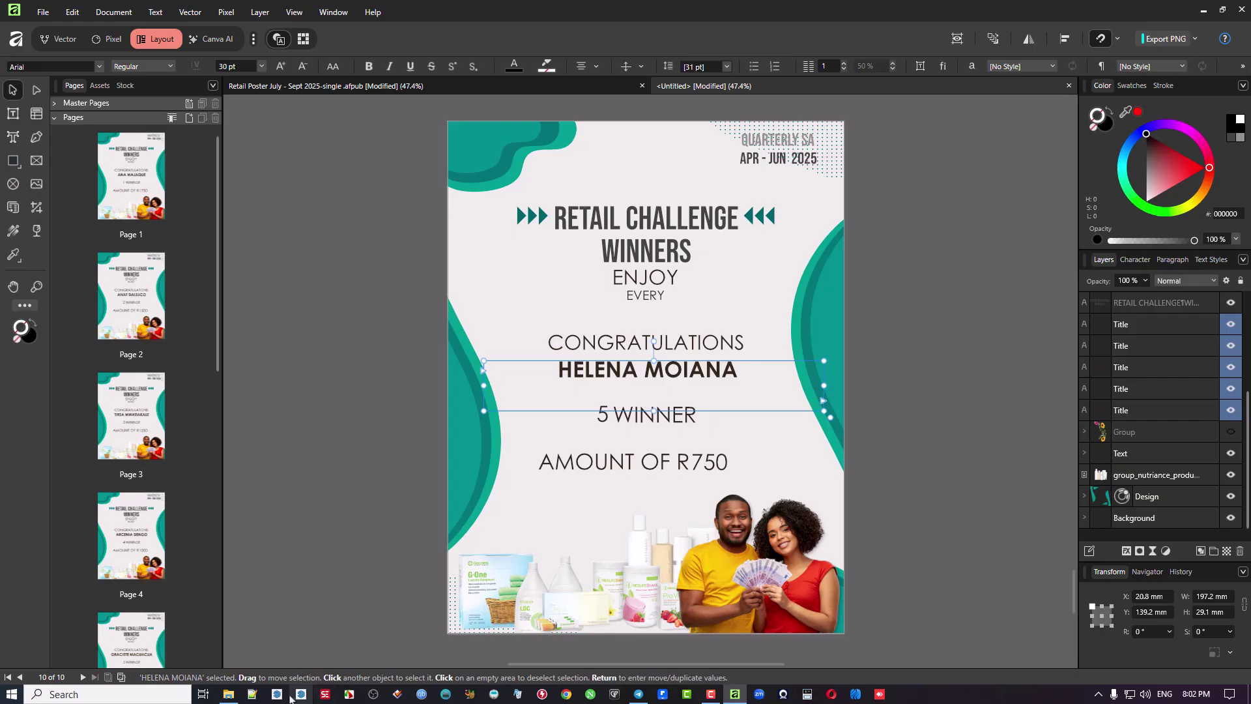
Step: Switch to File Explorer, open the temp folder in Downloads and select all exported exr JPG files to check their total size
{"action": "left_click", "coordinate": [228, 694]}
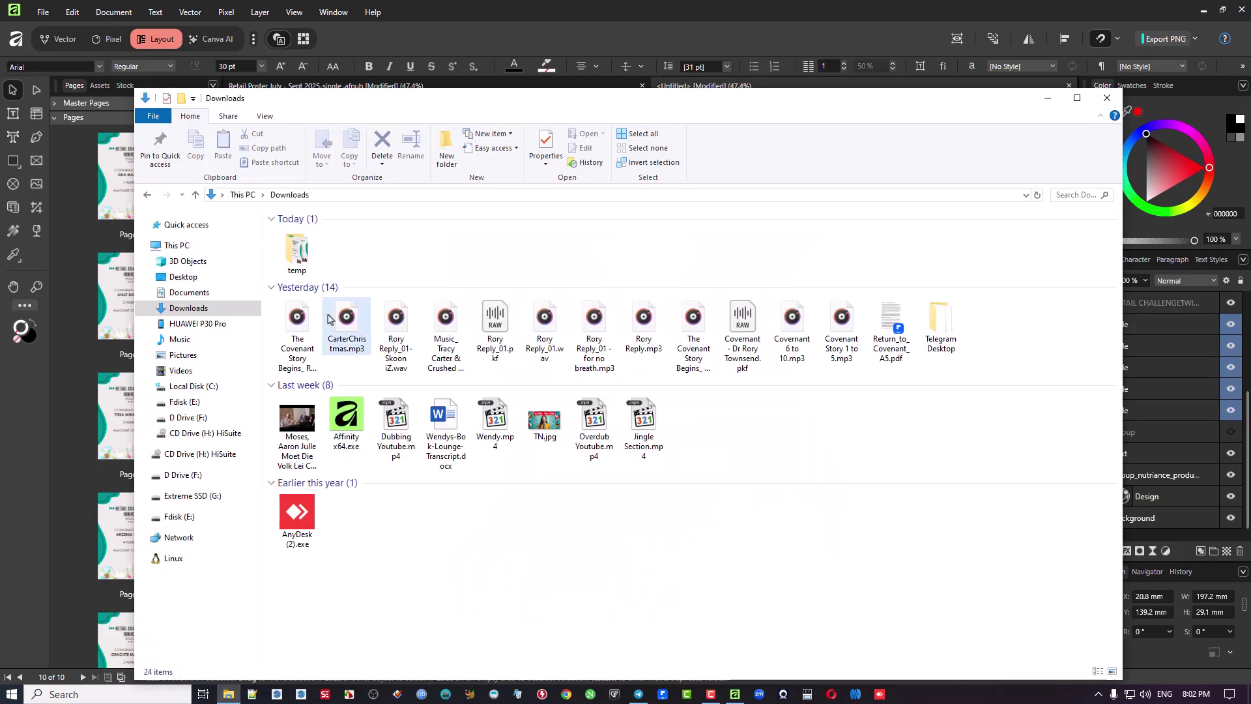
{"action": "double_click", "coordinate": [304, 247]}
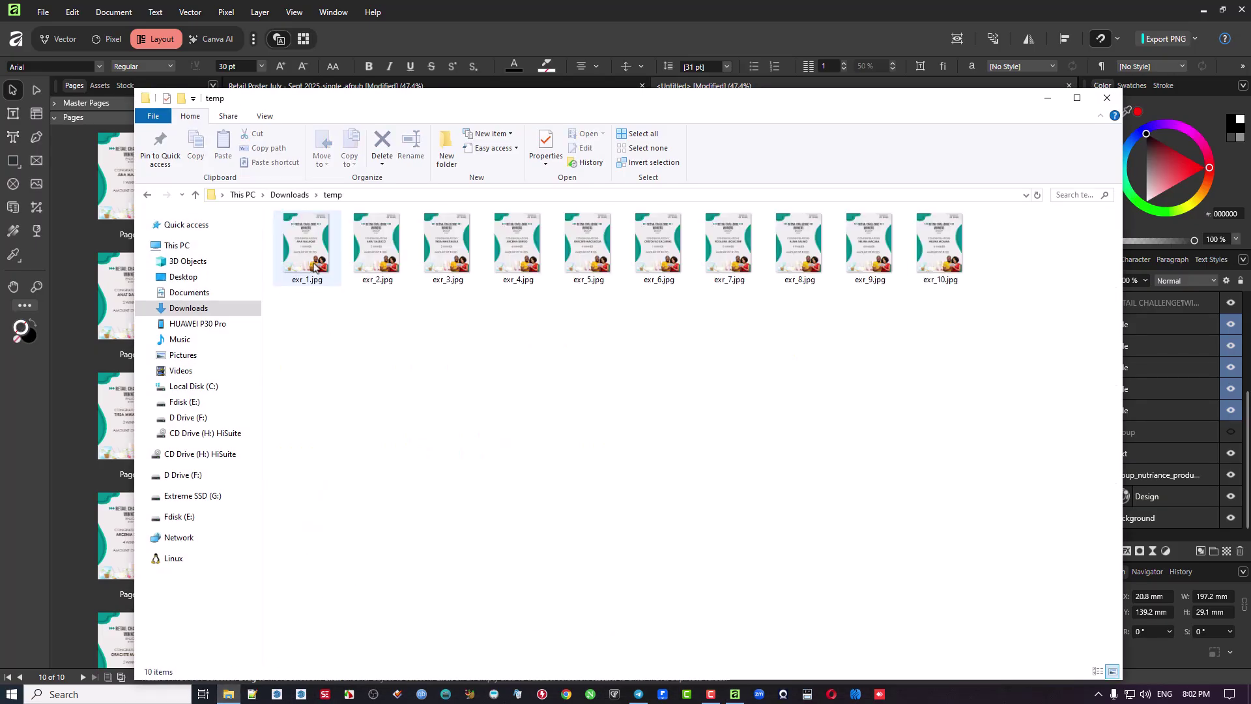
{"action": "left_click_drag", "start_coordinate": [1003, 298], "coordinate": [291, 218]}
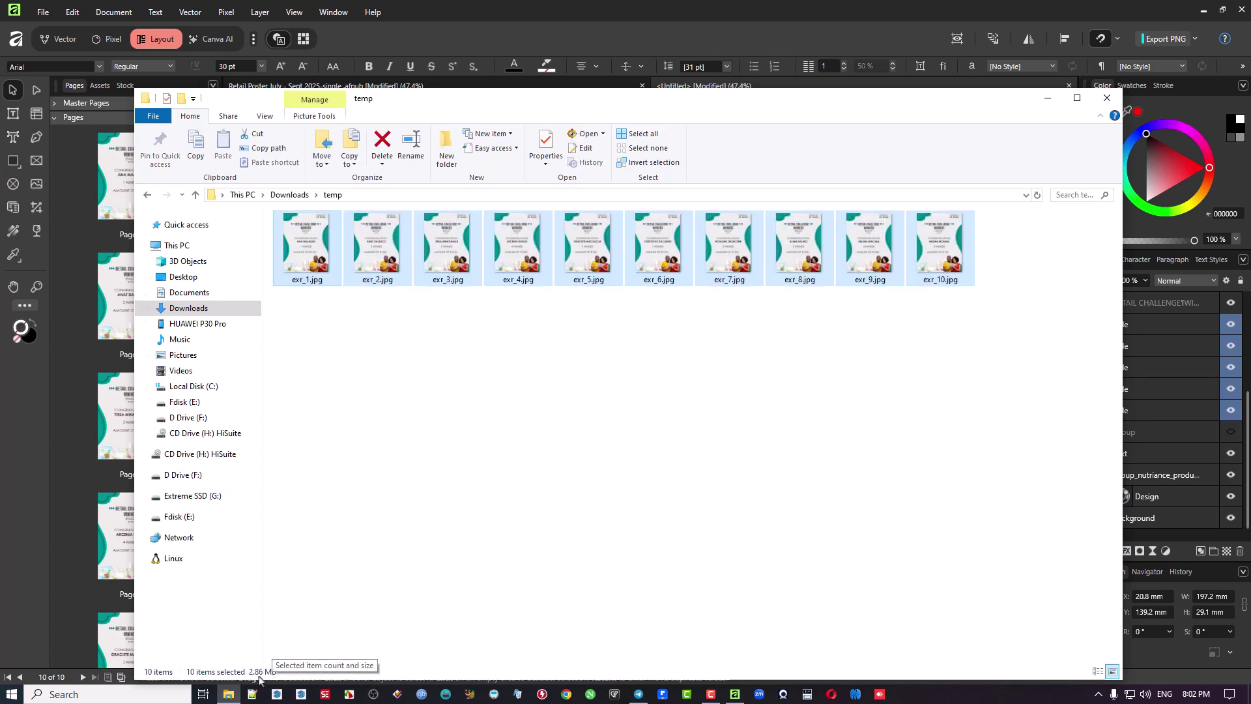
Step: View exr_1.jpg full screen, inspect its text at 100% zoom, and close the image viewer
{"action": "left_click", "coordinate": [324, 287]}
{"action": "double_click", "coordinate": [324, 284]}
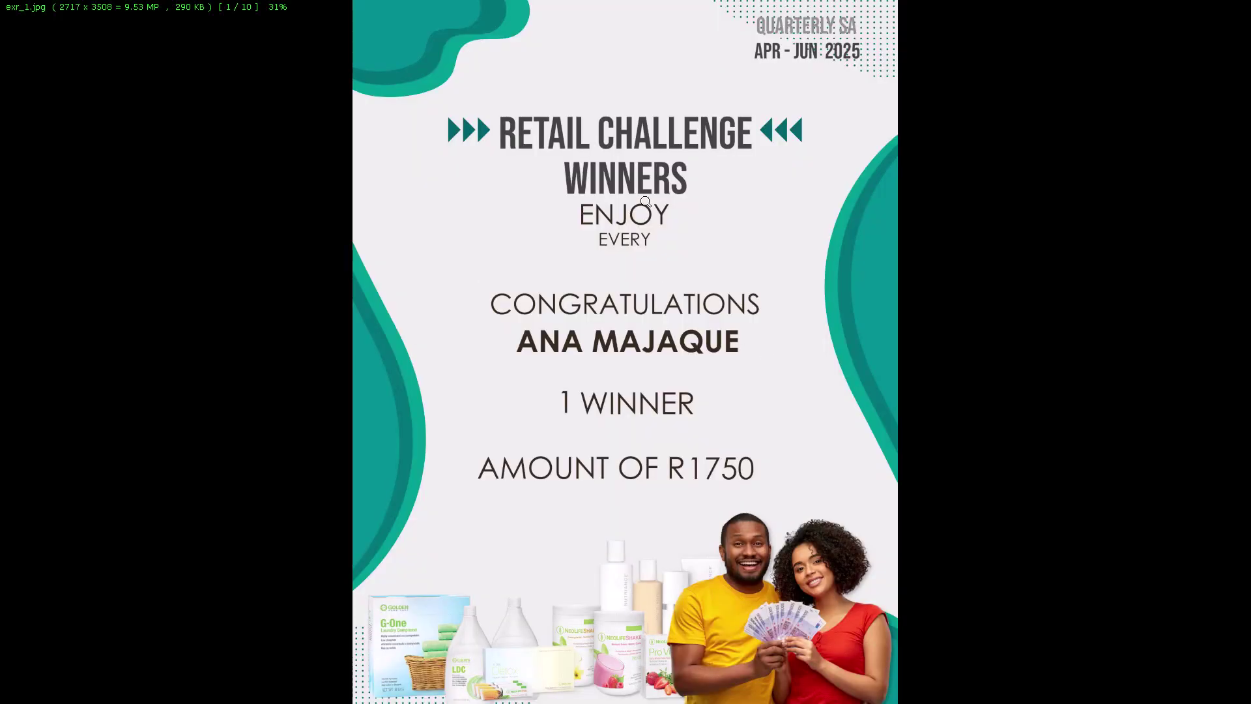
{"action": "left_click", "coordinate": [632, 186]}
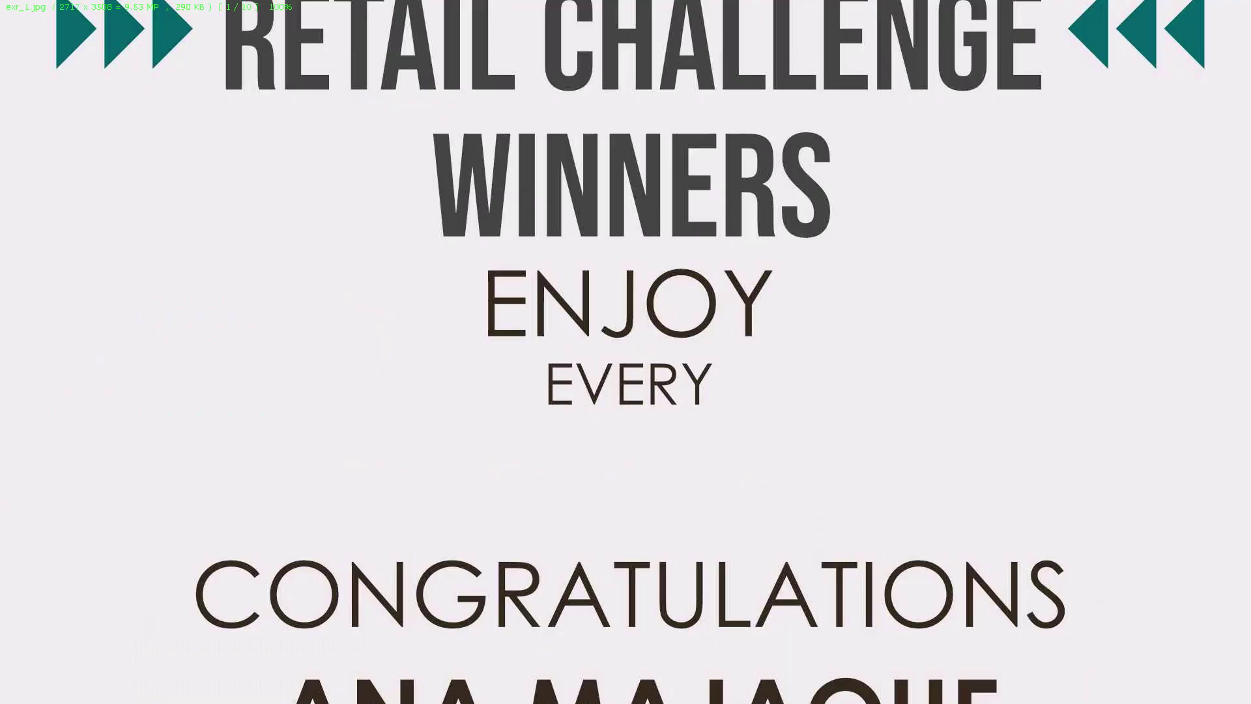
{"action": "left_click", "coordinate": [609, 365]}
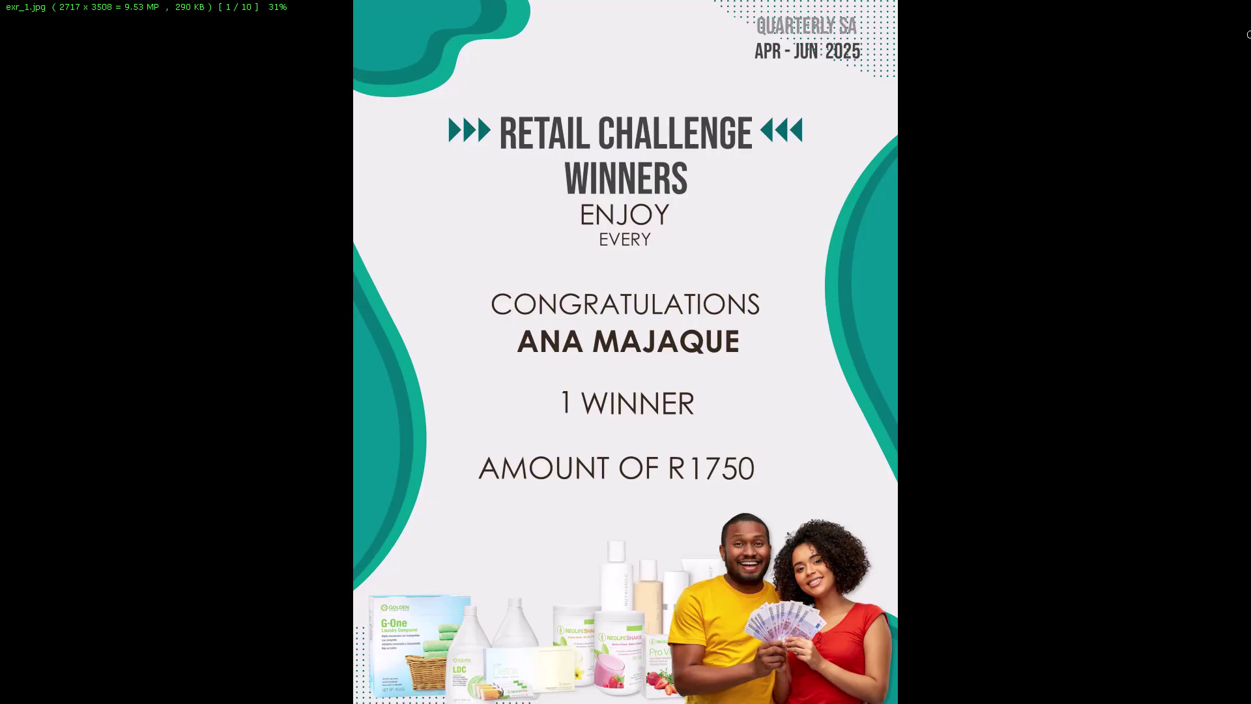
{"action": "key", "text": "Escape"}
{"action": "left_click", "coordinate": [1243, 7]}
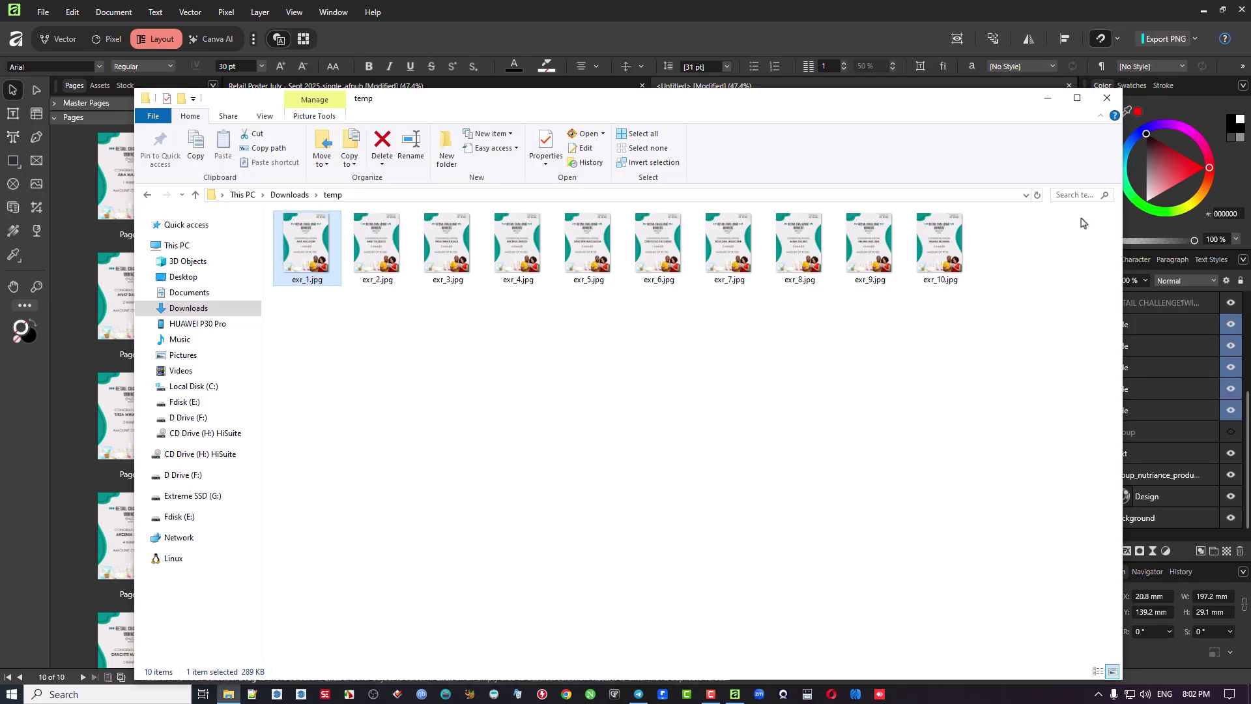
Step: Delete the temp folder from Downloads and close the File Explorer window
{"action": "left_click", "coordinate": [301, 196]}
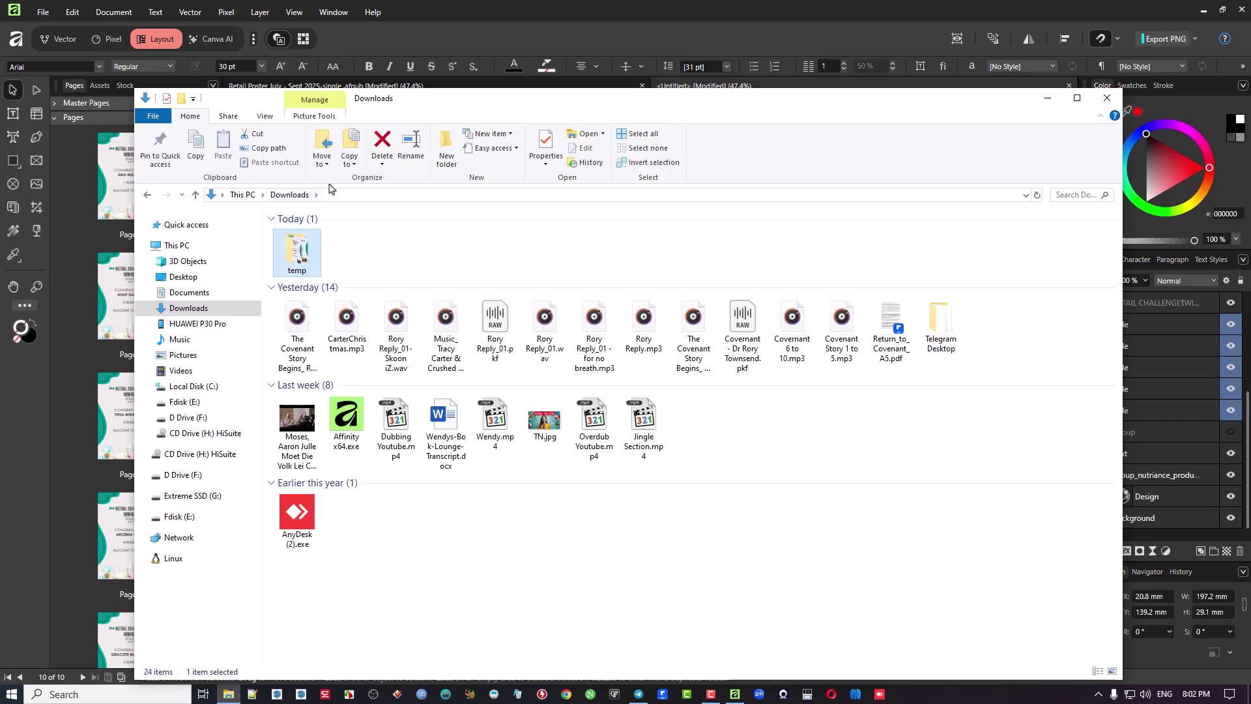
{"action": "left_click", "coordinate": [382, 149]}
{"action": "left_click", "coordinate": [1106, 98]}
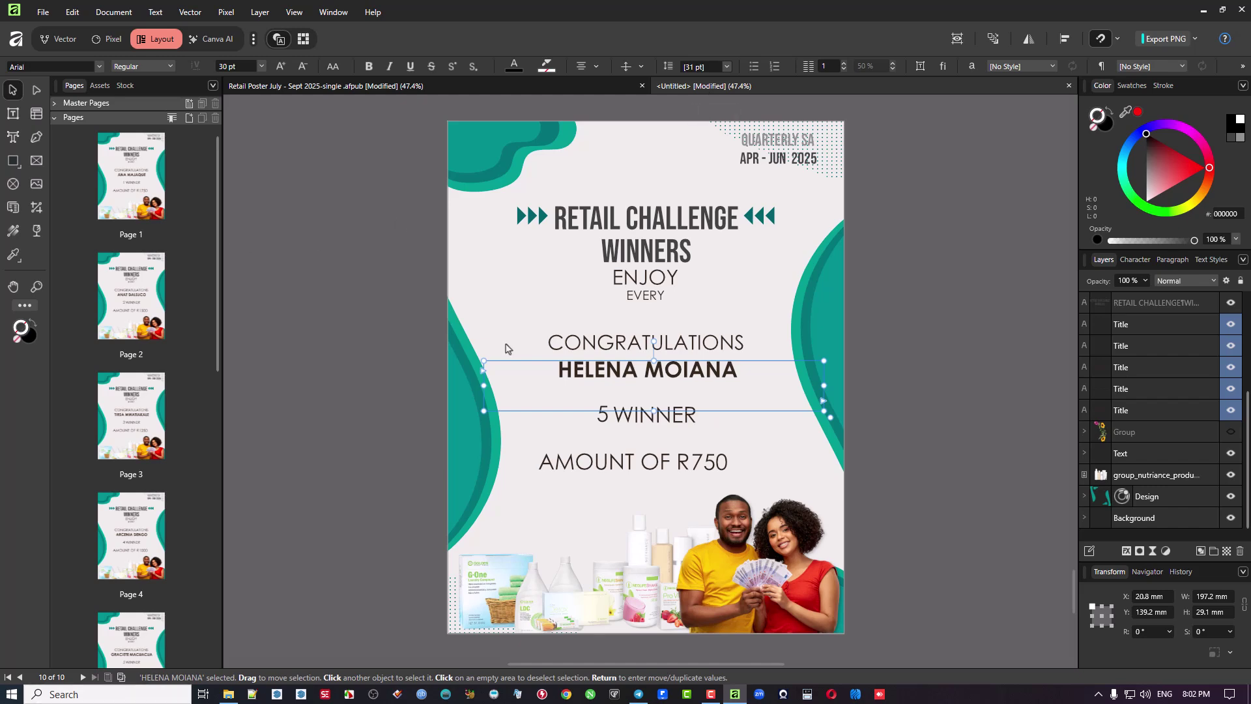
Step: In File Explorer, browse drive F: through 2.Clients, Eagle Team and Retail Challenge to the Apr - June 2025 folder
{"action": "left_click", "coordinate": [228, 695]}
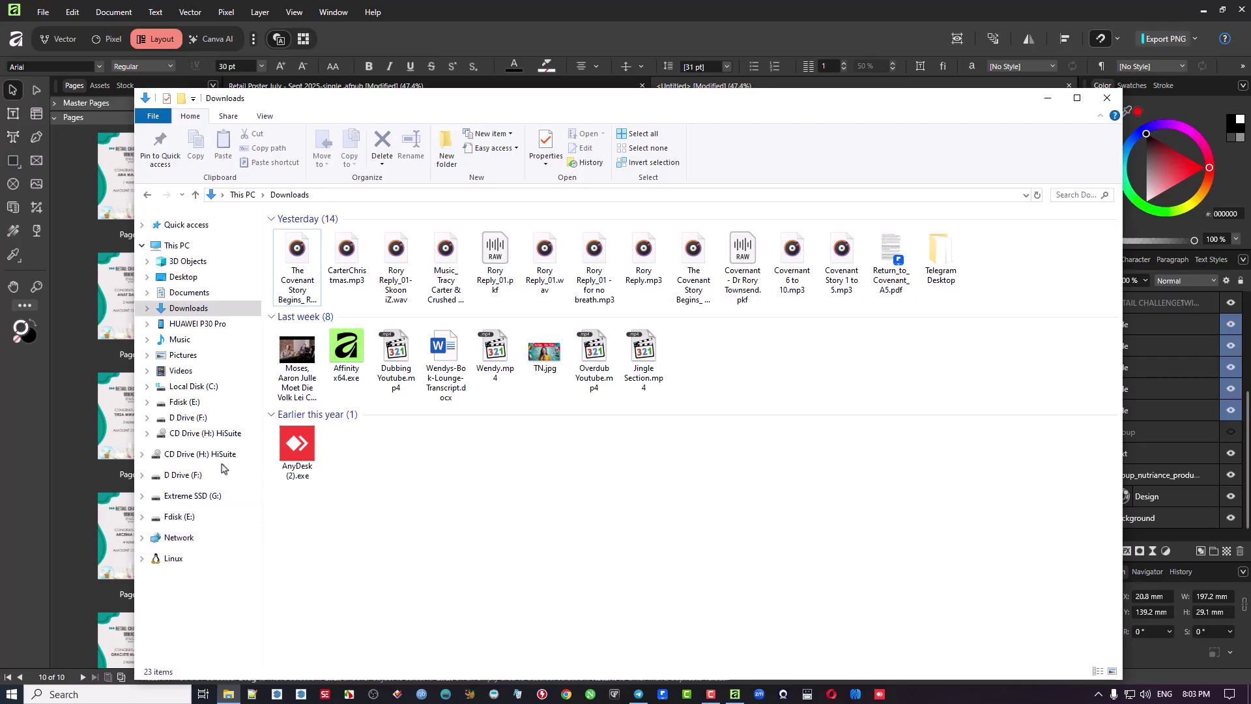
{"action": "left_click", "coordinate": [202, 418]}
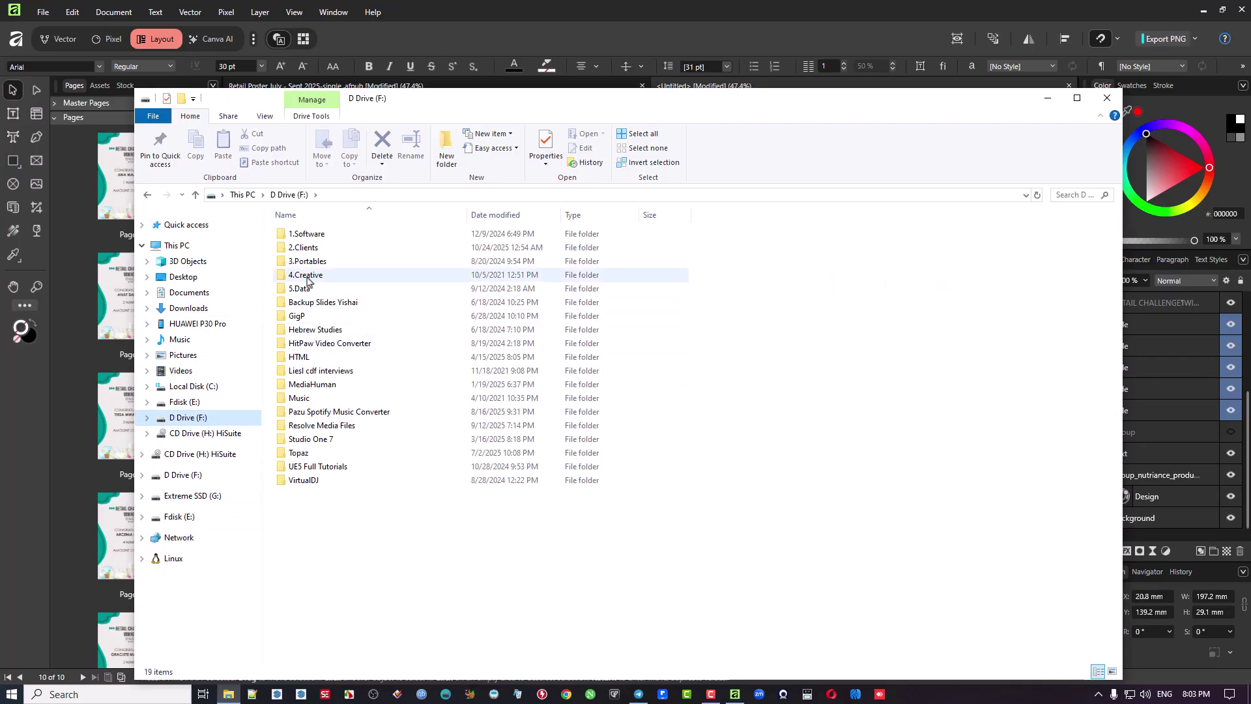
{"action": "double_click", "coordinate": [309, 248]}
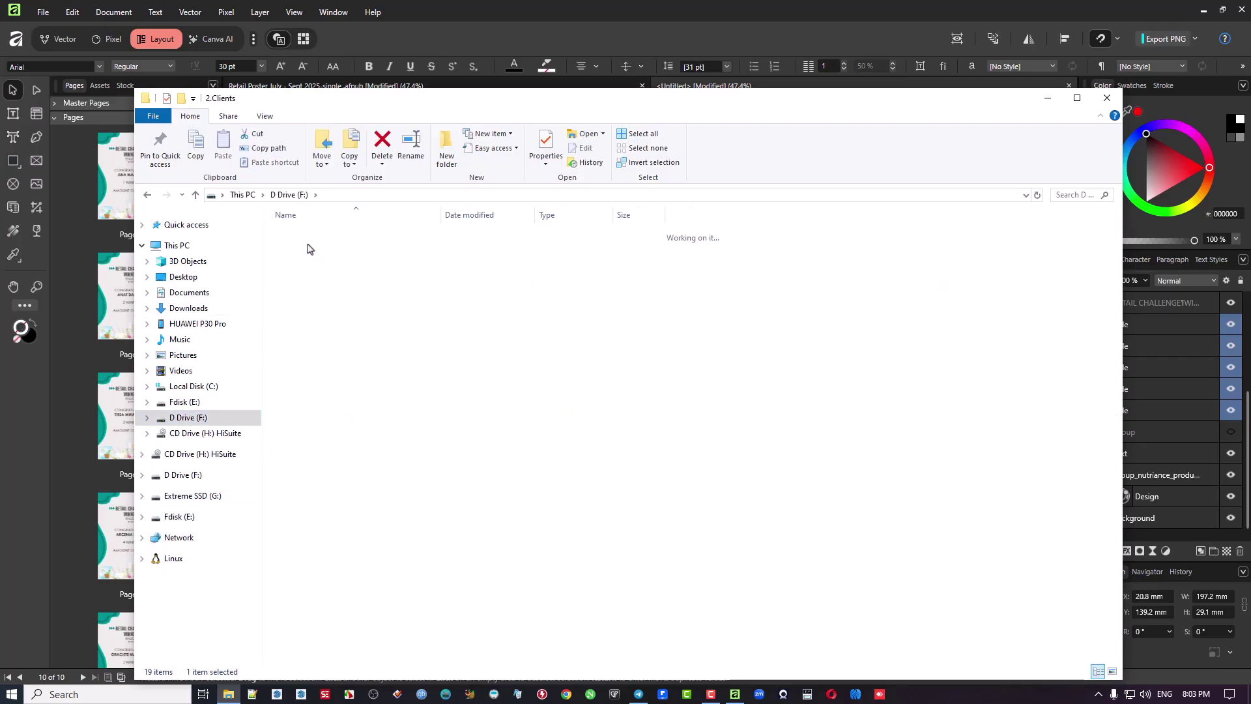
{"action": "key", "text": "e"}
{"action": "key", "text": "Return"}
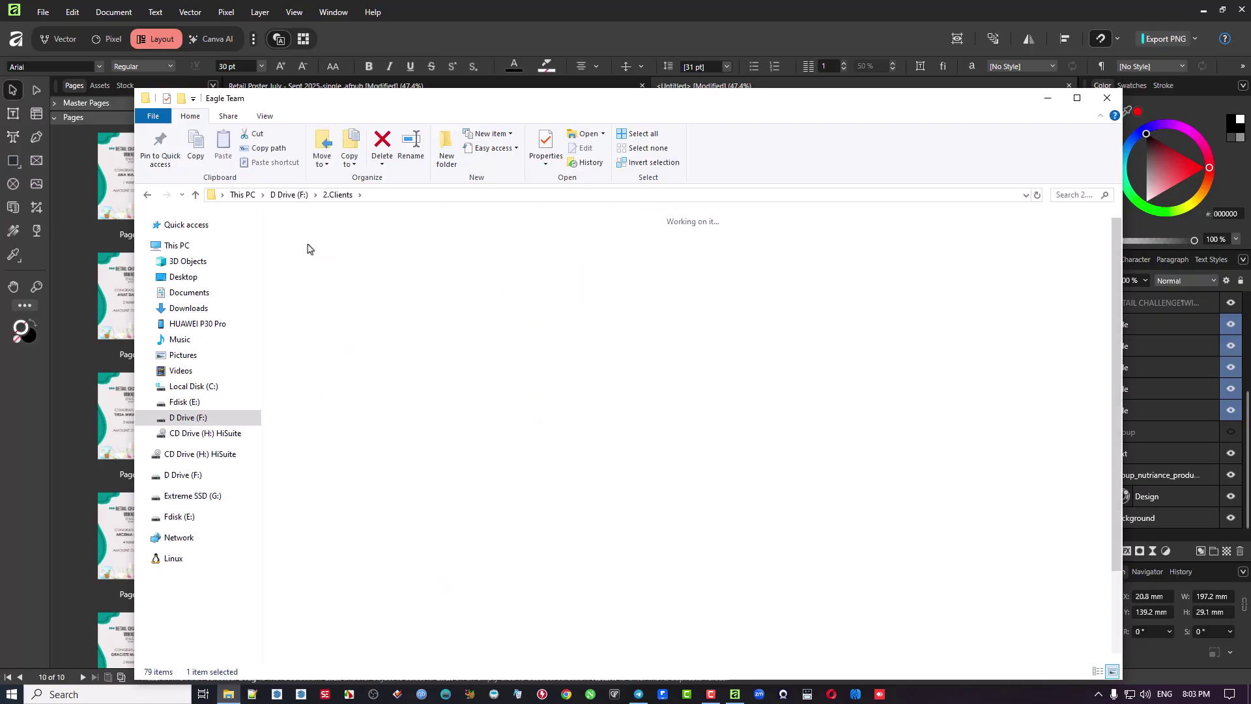
{"action": "type", "text": "retail"}
{"action": "key", "text": "Return"}
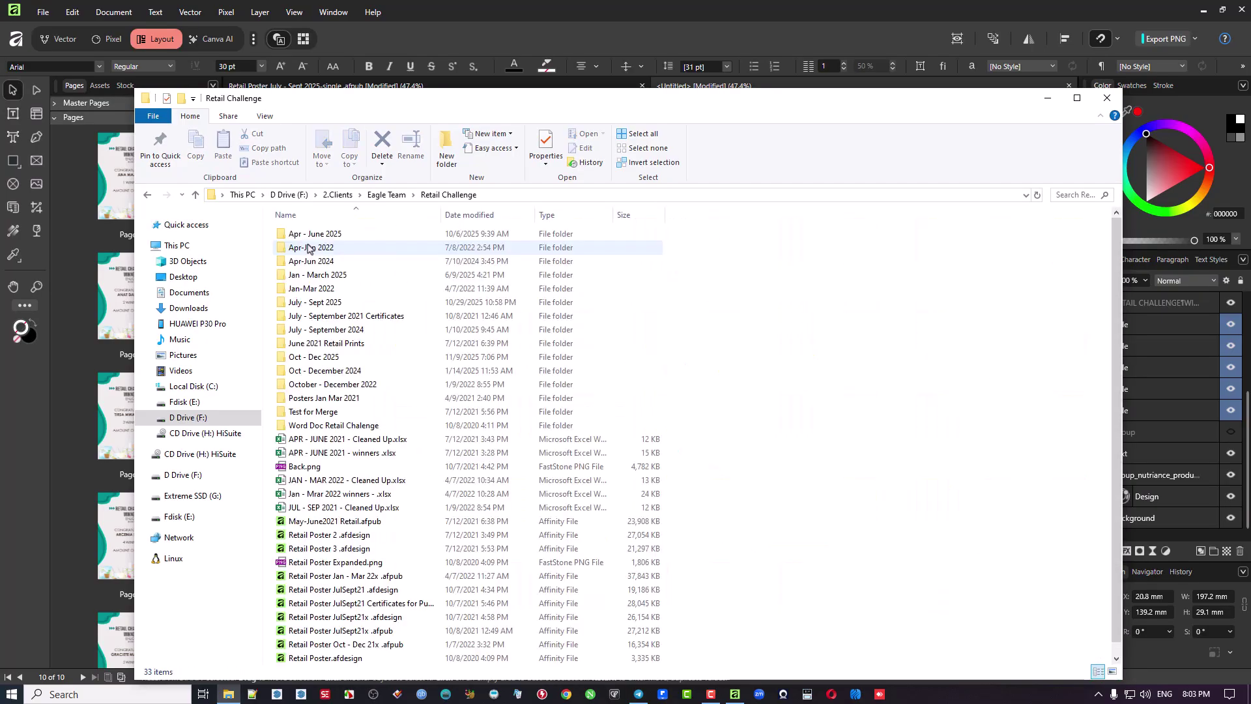
{"action": "double_click", "coordinate": [332, 234]}
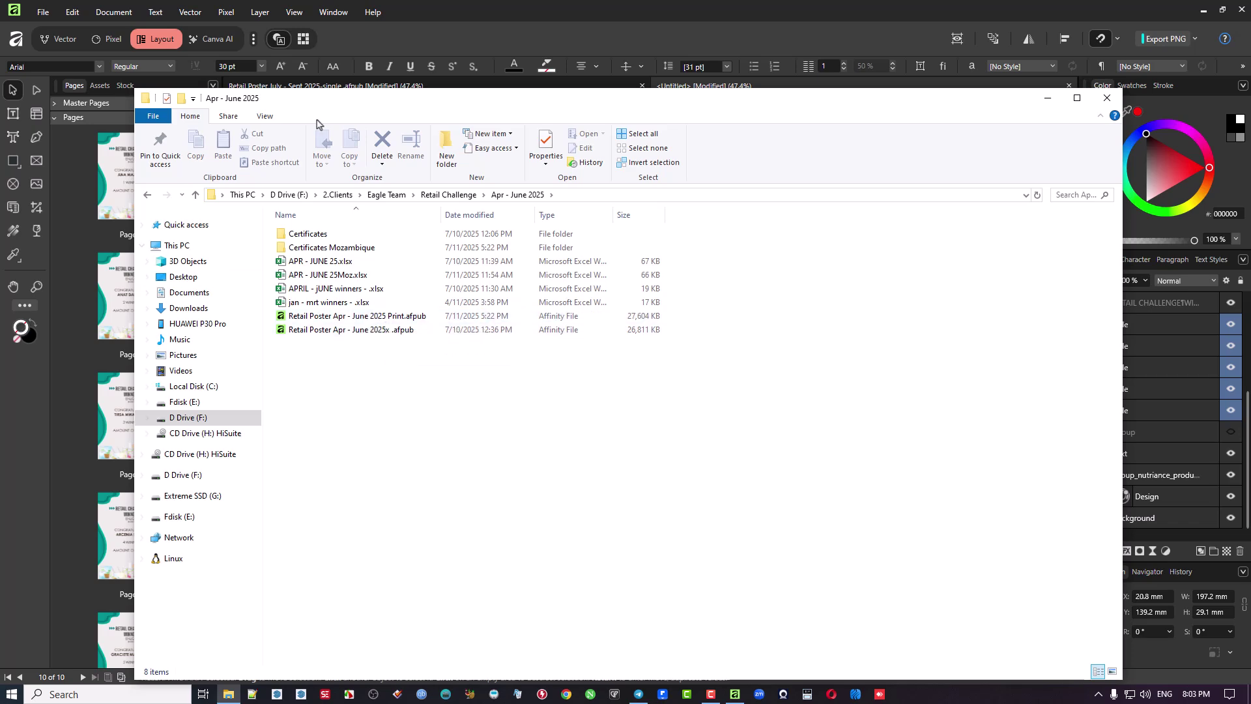
Step: Examine the Certificates Mozambique folder, including Names.xlsx and the zip archive in its Processed subfolder, with the poster still visible behind the window
{"action": "left_click_drag", "start_coordinate": [327, 106], "coordinate": [337, 397]}
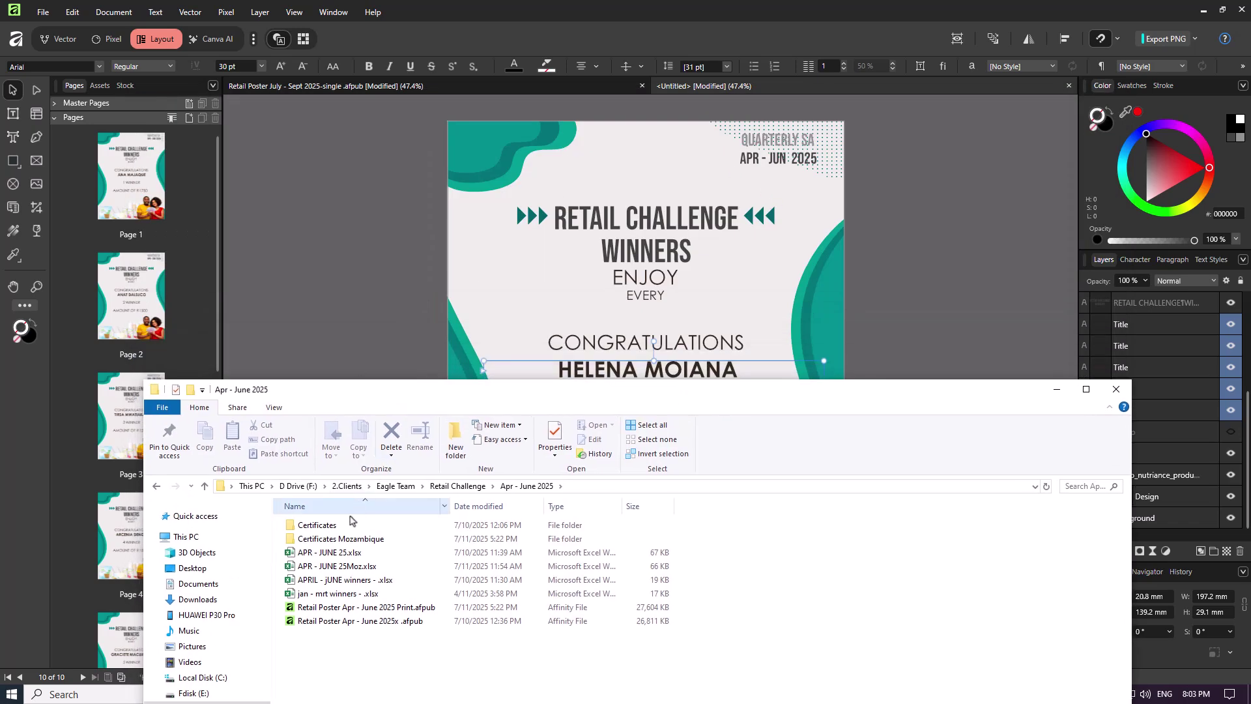
{"action": "double_click", "coordinate": [332, 541]}
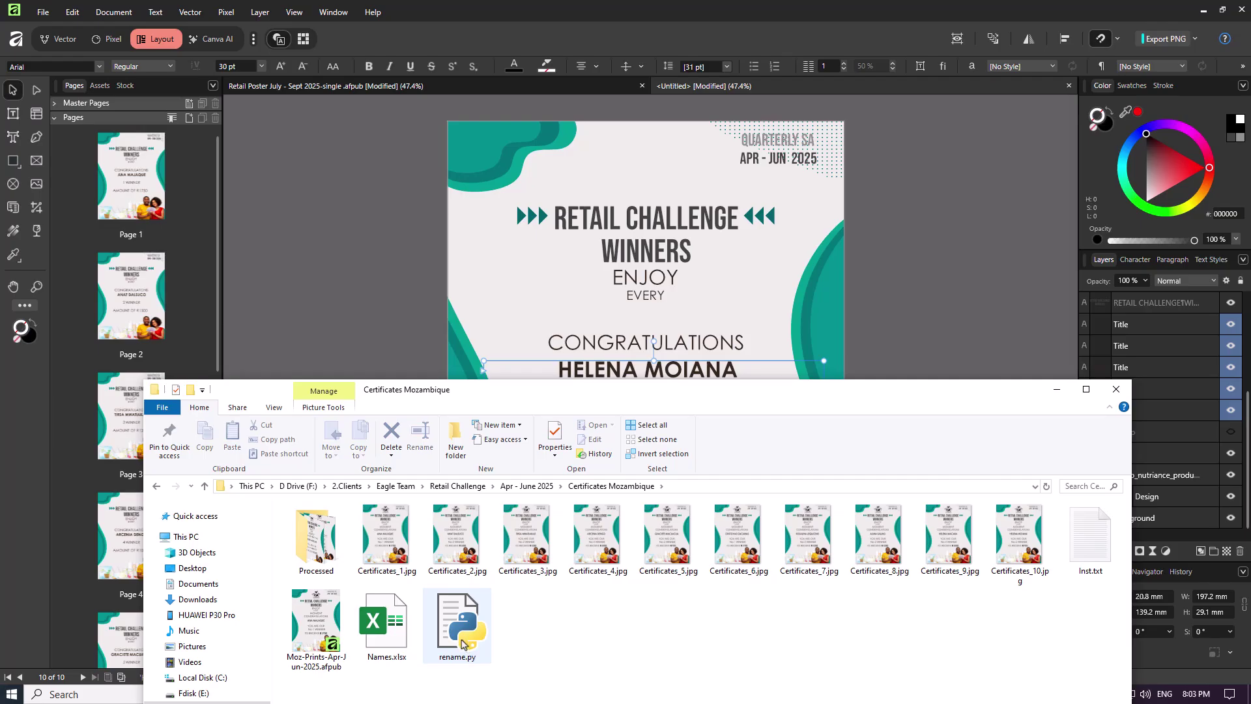
{"action": "left_click", "coordinate": [381, 632]}
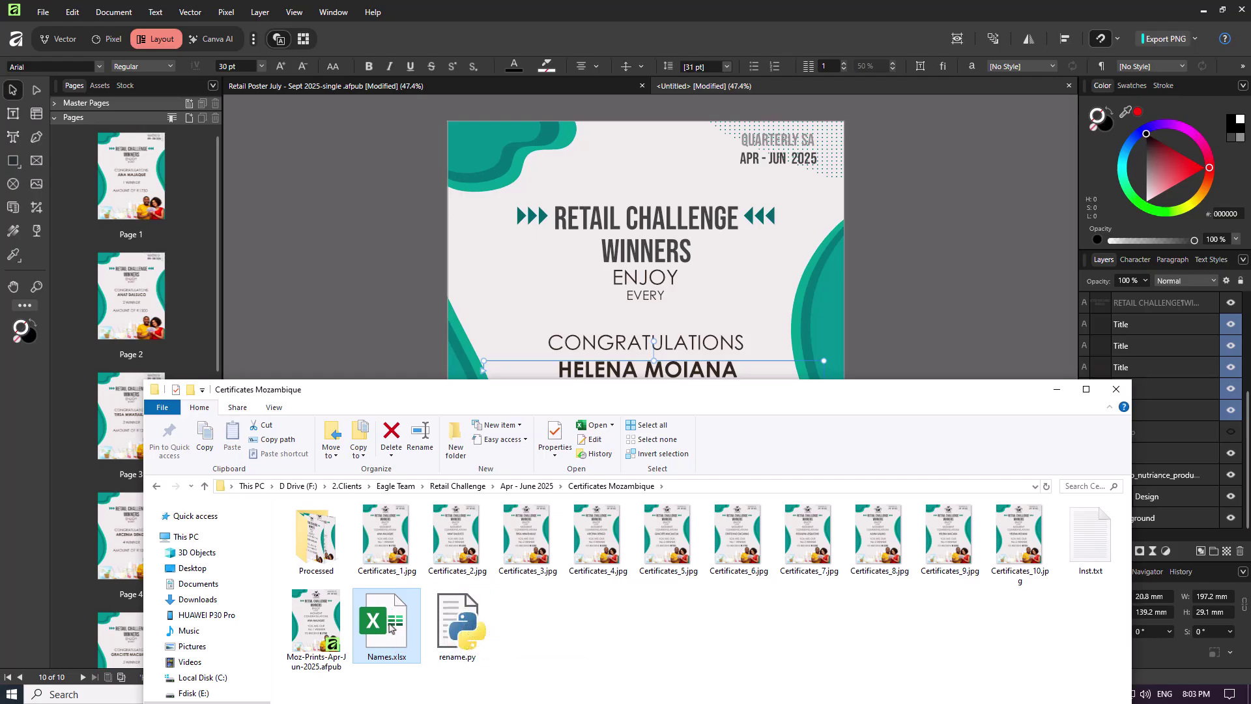
{"action": "double_click", "coordinate": [317, 540]}
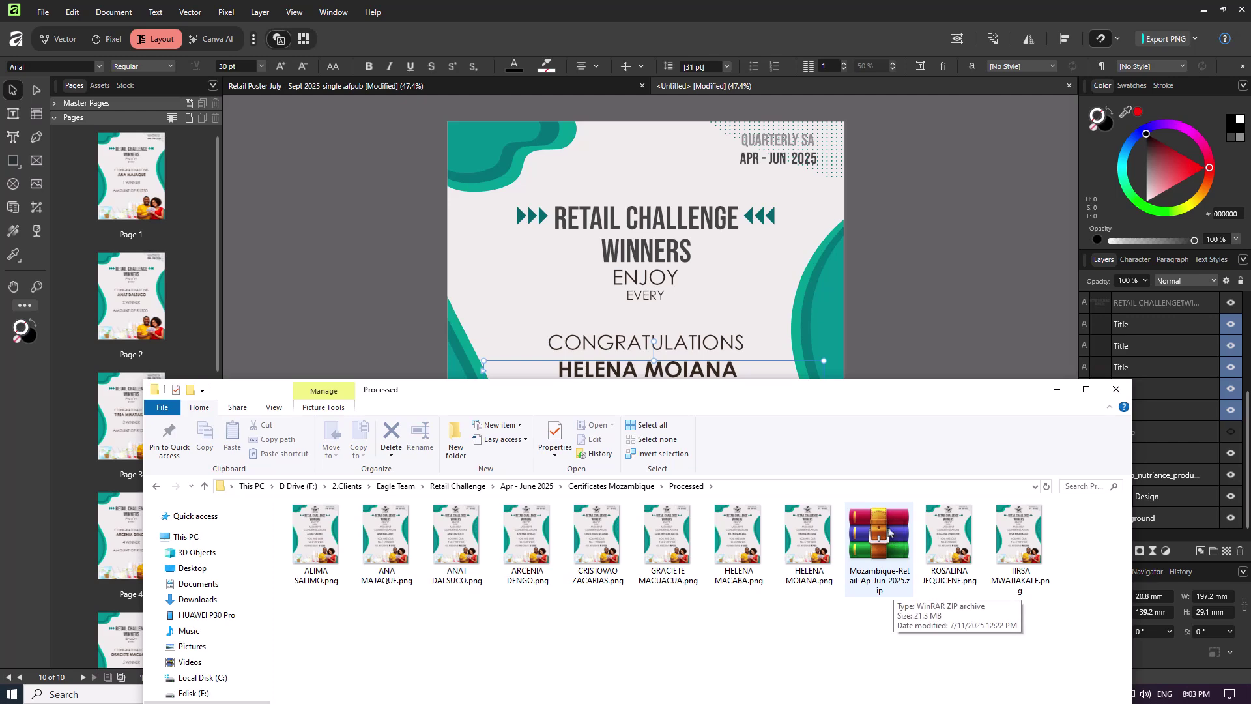
{"action": "left_click", "coordinate": [880, 550]}
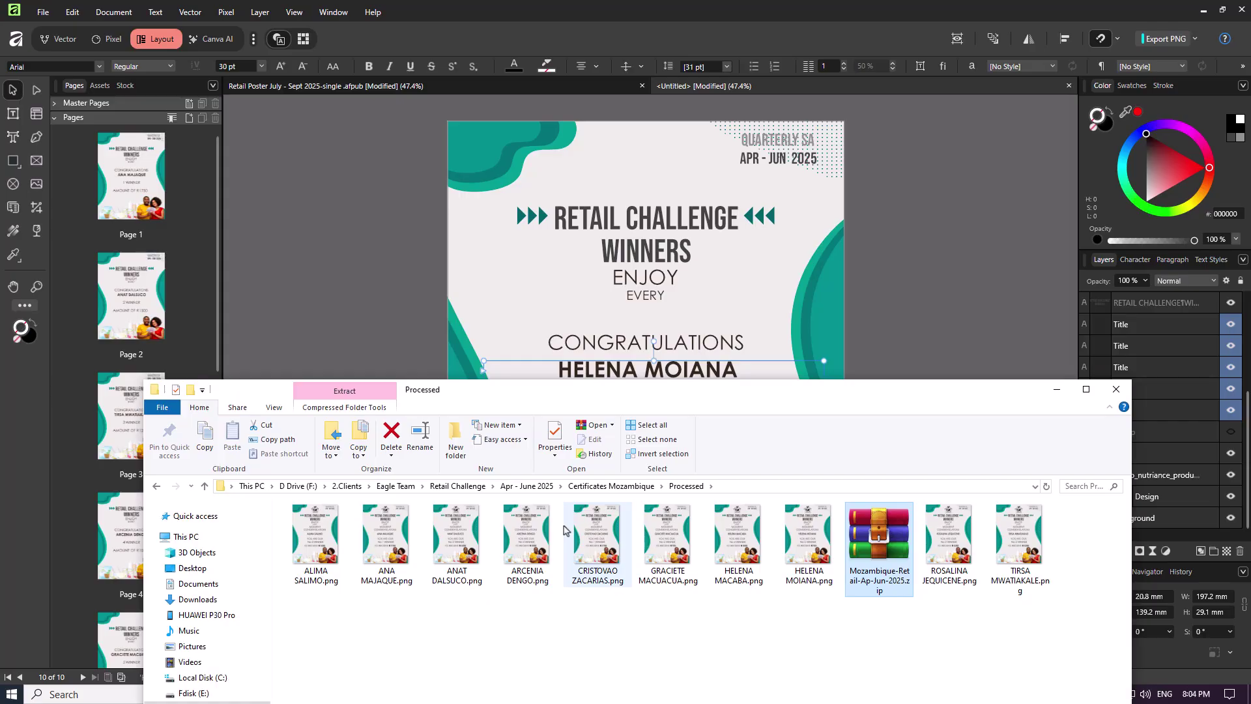
Step: Return to the Retail Challenge folder, rechecking Apr - June 2025 on the way, and reposition the window to show more of the folder list
{"action": "left_click", "coordinate": [204, 486]}
{"action": "left_click", "coordinate": [206, 486]}
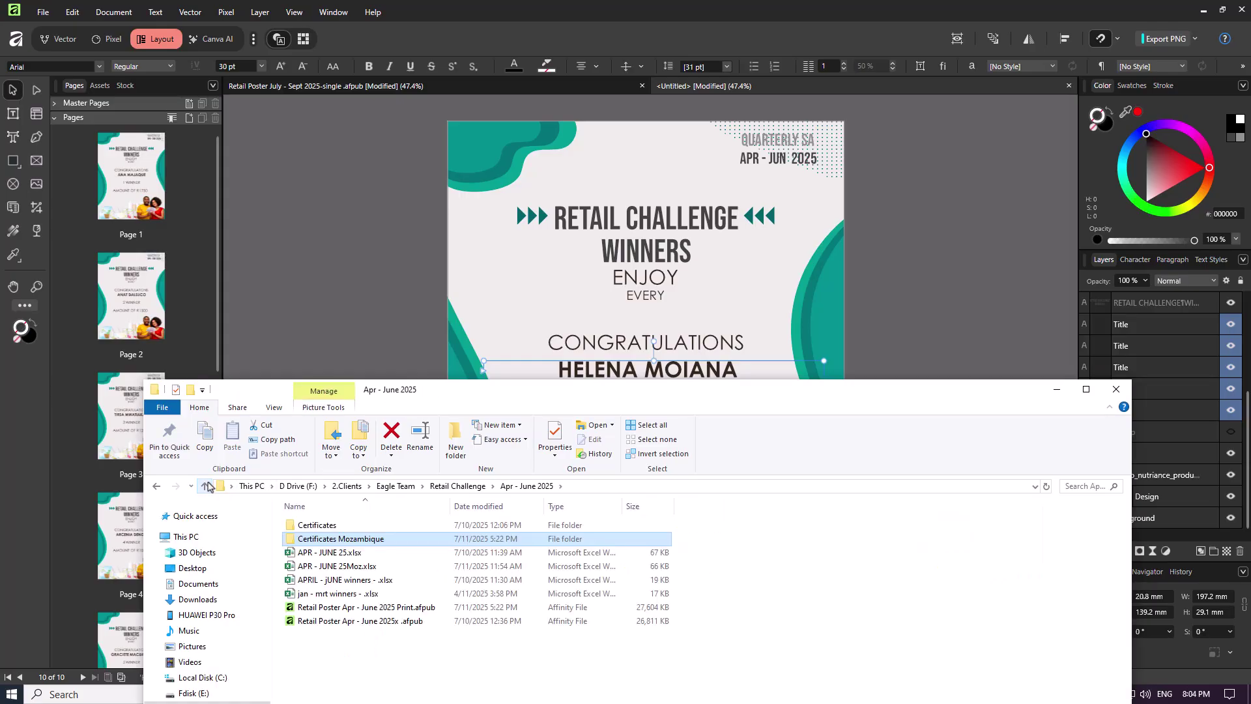
{"action": "left_click", "coordinate": [206, 486]}
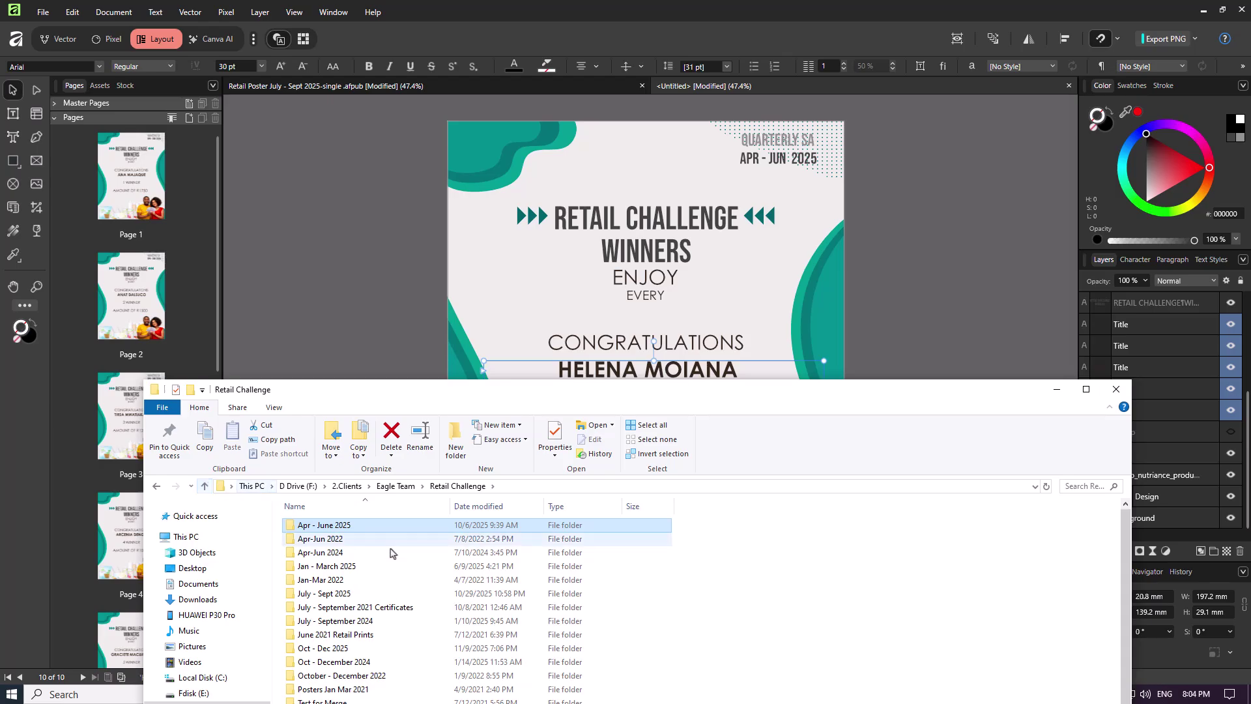
{"action": "double_click", "coordinate": [347, 528]}
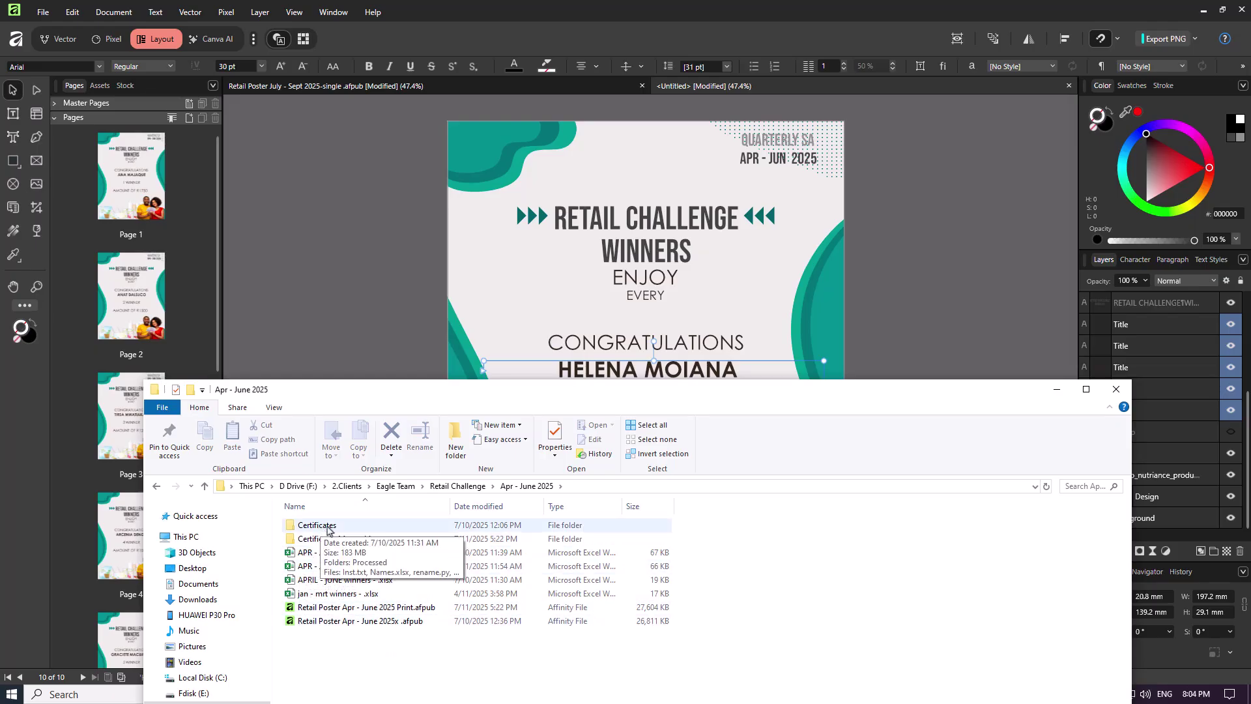
{"action": "left_click", "coordinate": [205, 487]}
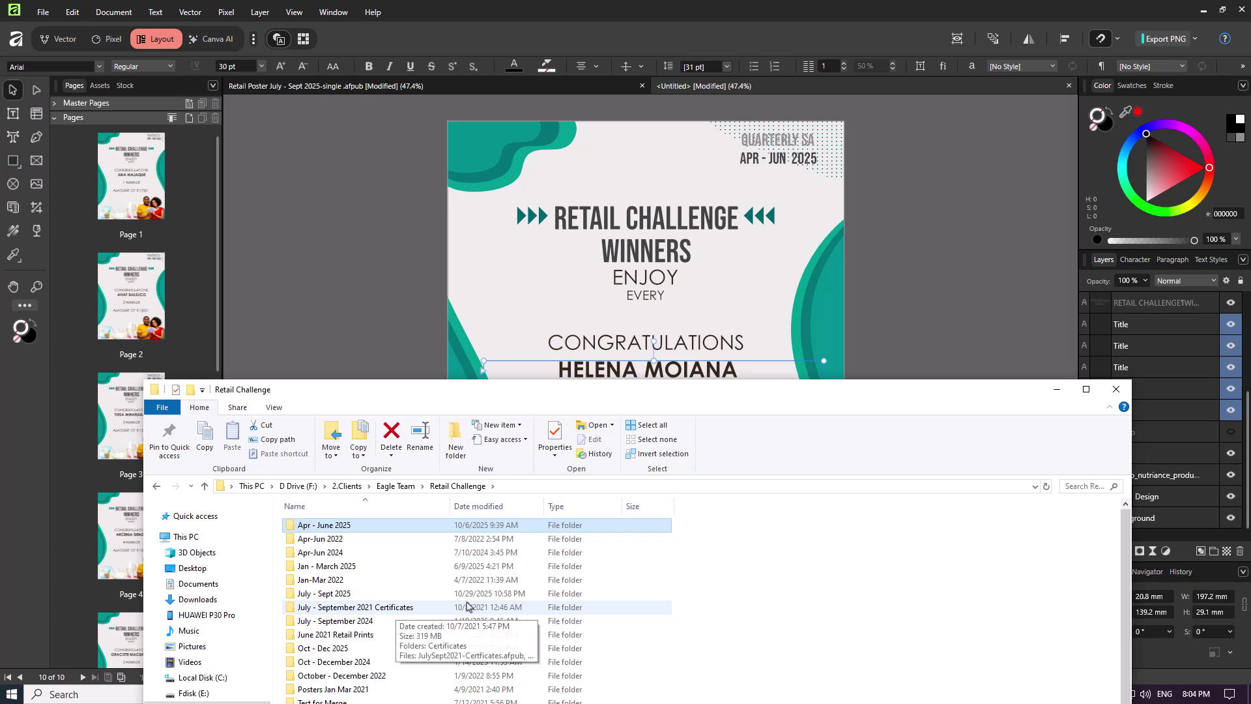
{"action": "left_click_drag", "start_coordinate": [741, 391], "coordinate": [760, 206]}
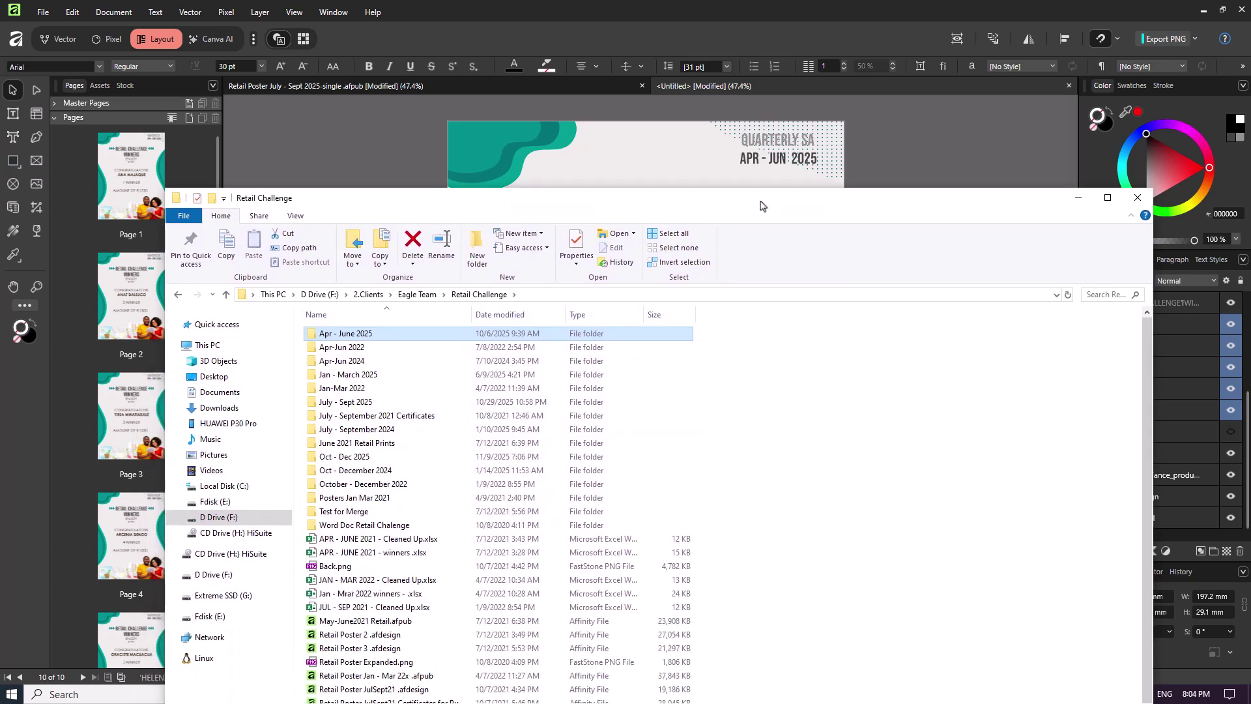